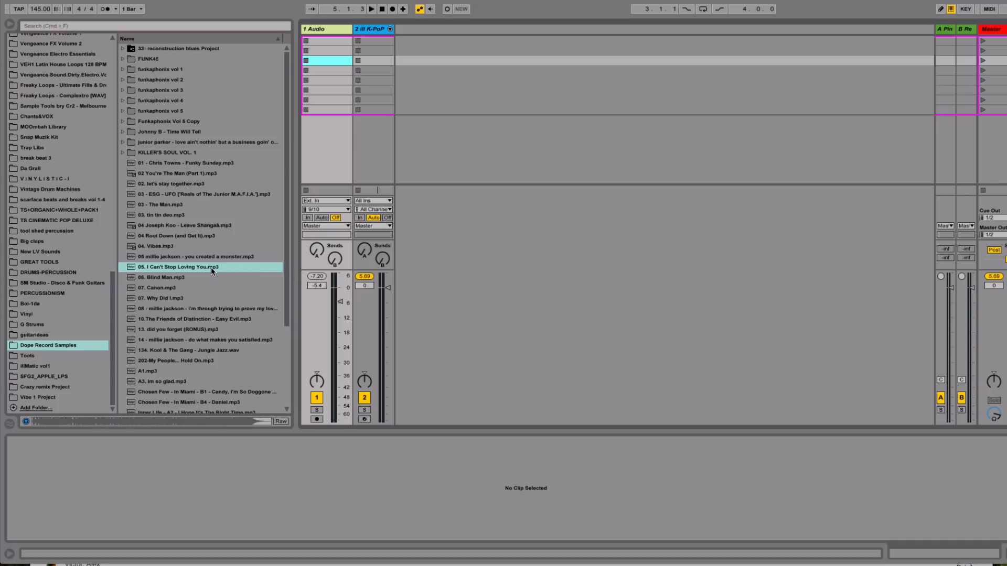
# Step: Load "05. I Can't Stop Loving You.mp3" into the third clip slot of the 1 Audio track and make the waveform display taller
pyautogui.click(164, 267)
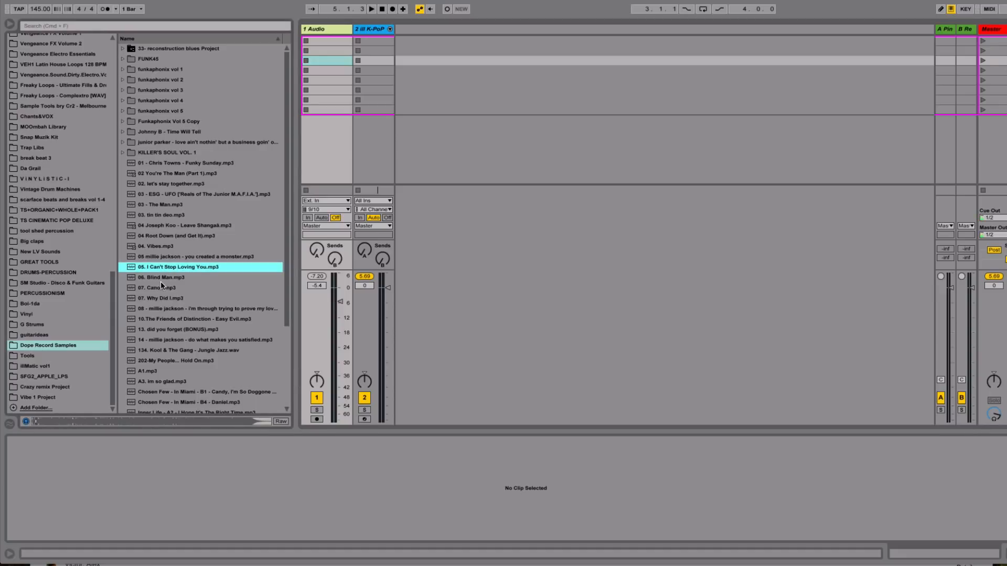
pyautogui.moveTo(164, 266); pyautogui.dragTo(313, 61)
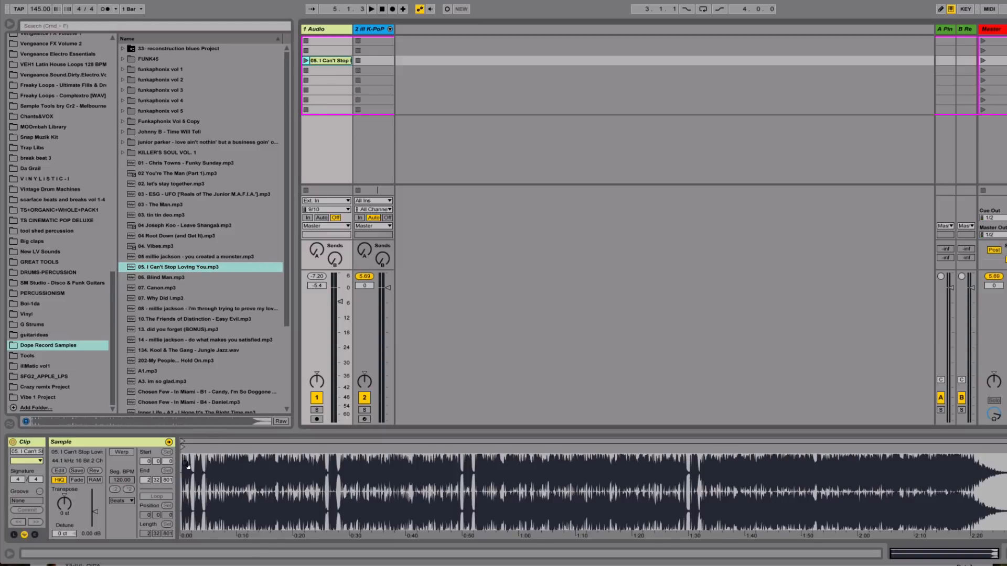
pyautogui.moveTo(187, 464); pyautogui.dragTo(186, 485)
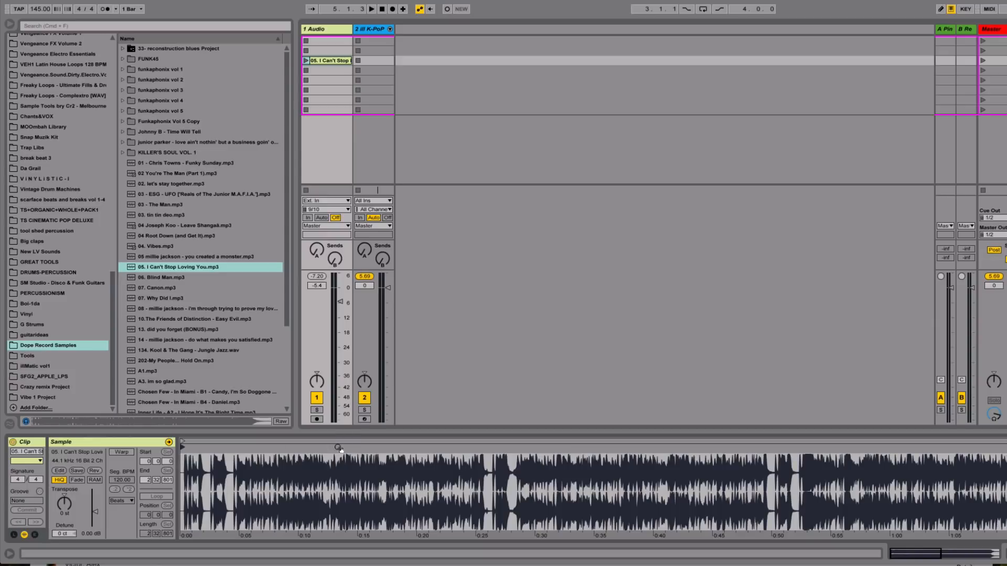
pyautogui.moveTo(349, 430); pyautogui.dragTo(346, 366)
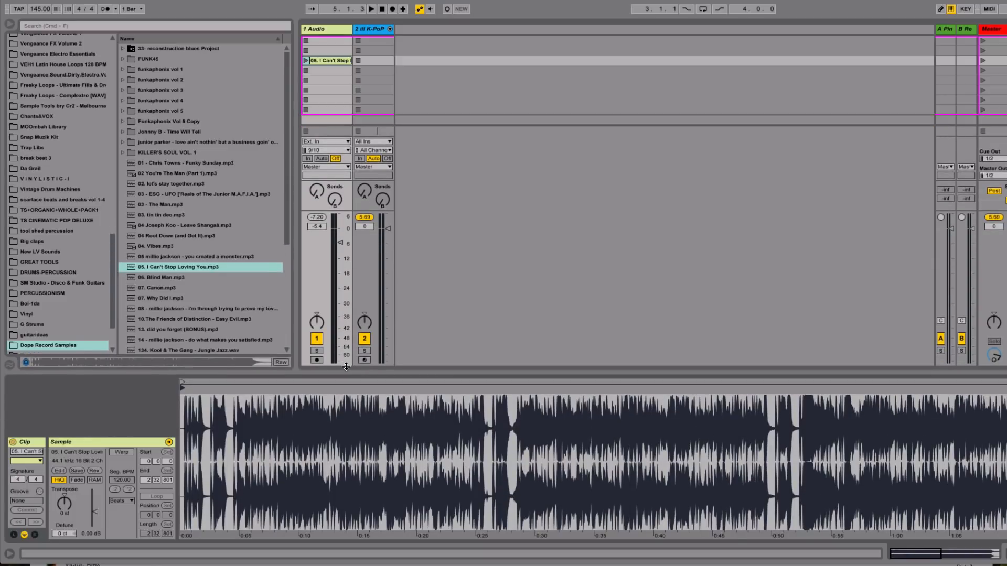
pyautogui.moveTo(346, 411); pyautogui.dragTo(346, 388)
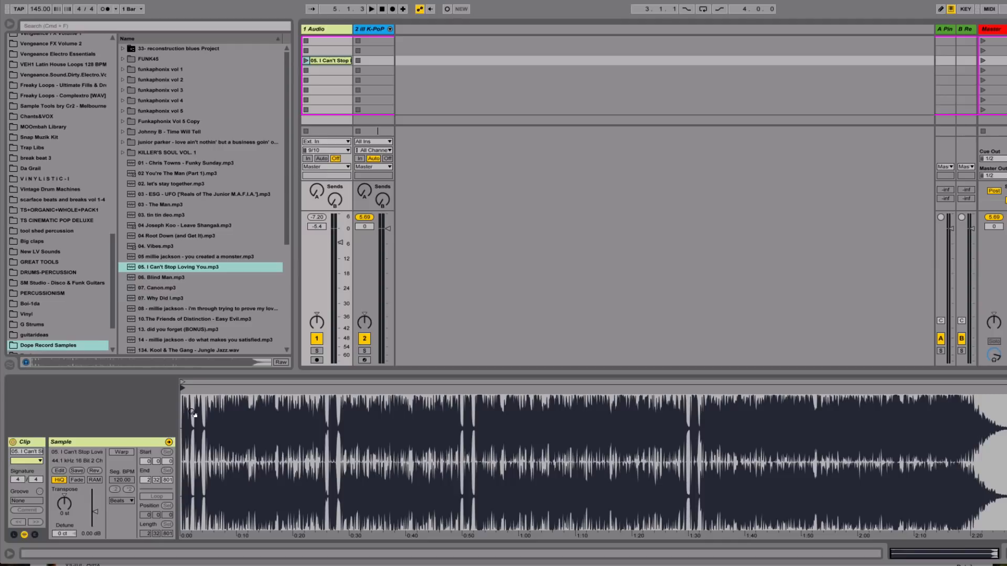
# Step: Toggle the Auto-Warp Long Samples option in the preferences and close them
pyautogui.press('super+comma')
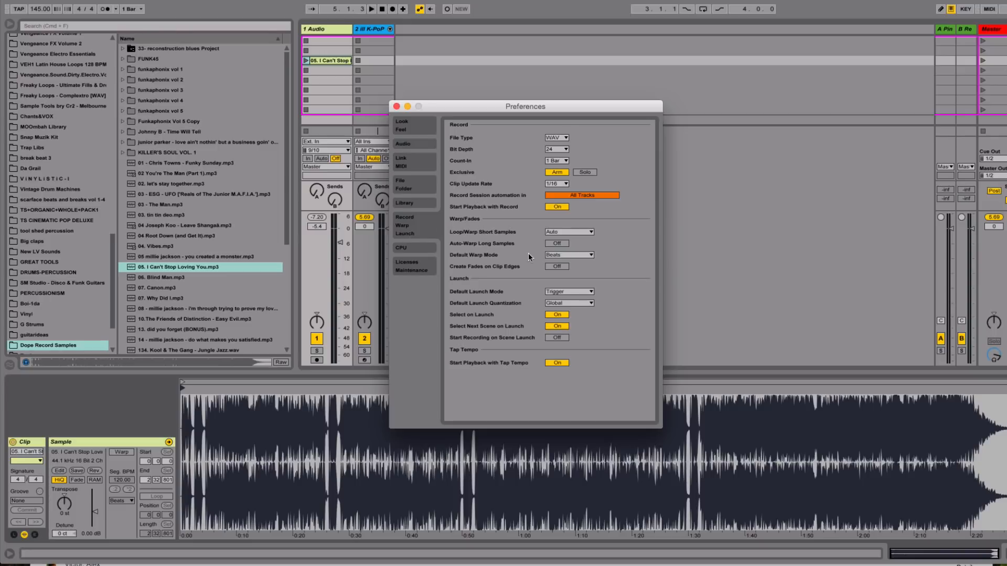
pyautogui.click(556, 243)
pyautogui.click(397, 106)
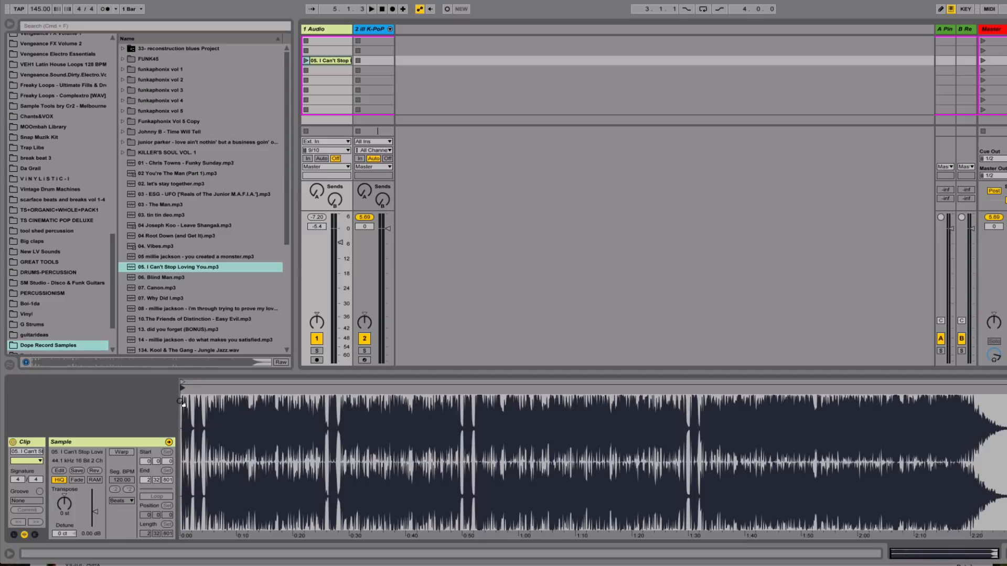
# Step: Move the clip's start marker to about 0:08 and audition the song from there
pyautogui.moveTo(181, 402)
pyautogui.mouseDown()
pyautogui.moveTo(182, 503)
pyautogui.moveTo(181, 404)
pyautogui.mouseUp()
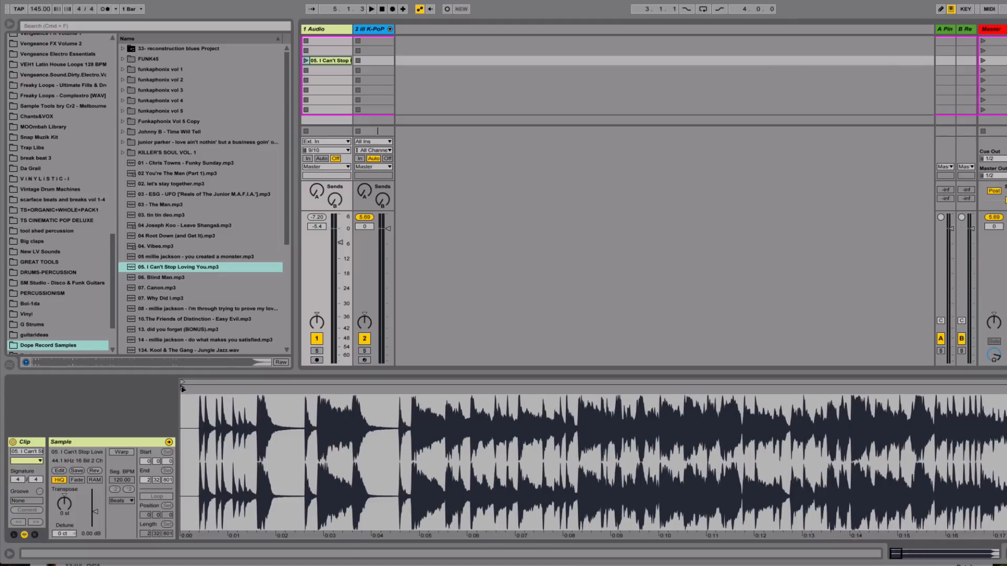
pyautogui.moveTo(183, 388); pyautogui.dragTo(558, 399)
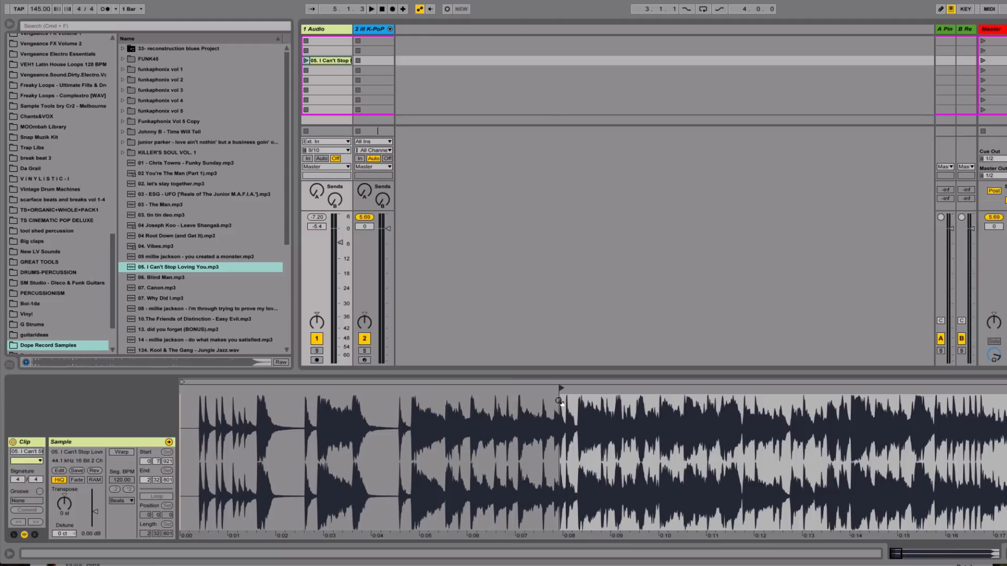
pyautogui.click(306, 60)
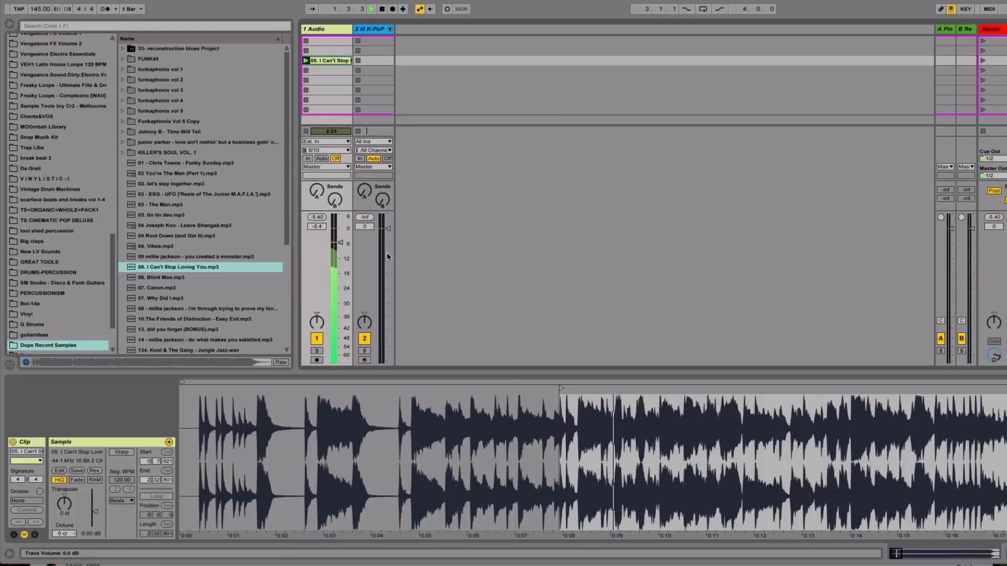
pyautogui.press('space')
# Step: Move the start marker back to just before the first hit of the intro and play from there
pyautogui.moveTo(554, 409); pyautogui.dragTo(554, 341)
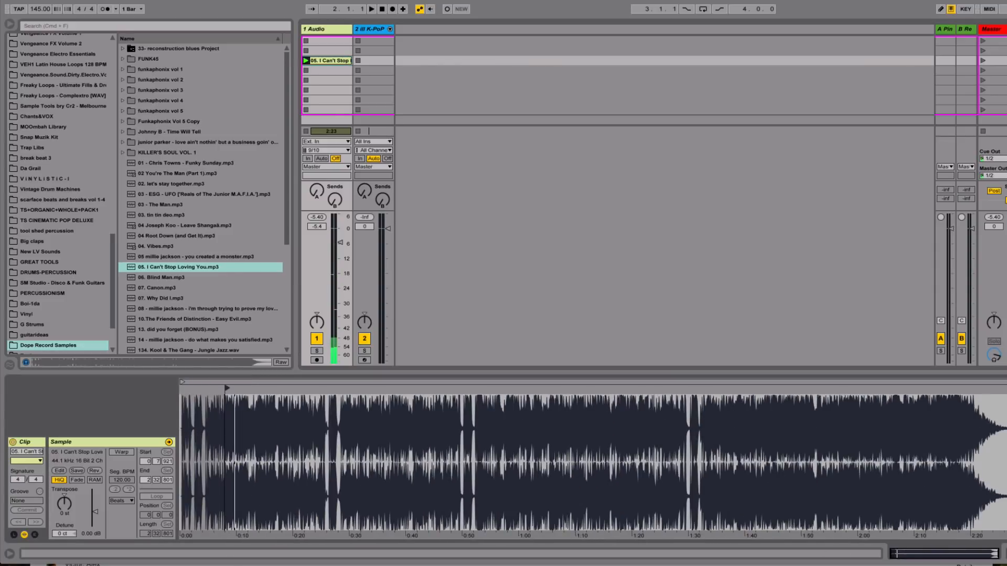
pyautogui.moveTo(227, 389)
pyautogui.mouseDown()
pyautogui.moveTo(387, 405)
pyautogui.moveTo(182, 384)
pyautogui.moveTo(182, 498)
pyautogui.mouseUp()
pyautogui.press('space')
pyautogui.moveTo(183, 388)
pyautogui.mouseDown()
pyautogui.moveTo(209, 389)
pyautogui.moveTo(208, 446)
pyautogui.mouseUp()
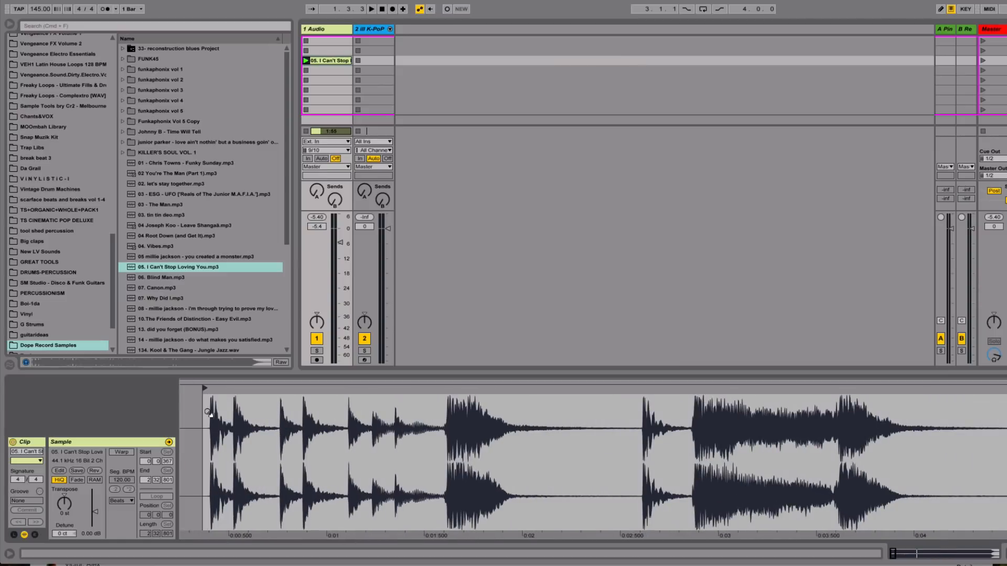
pyautogui.press('space')
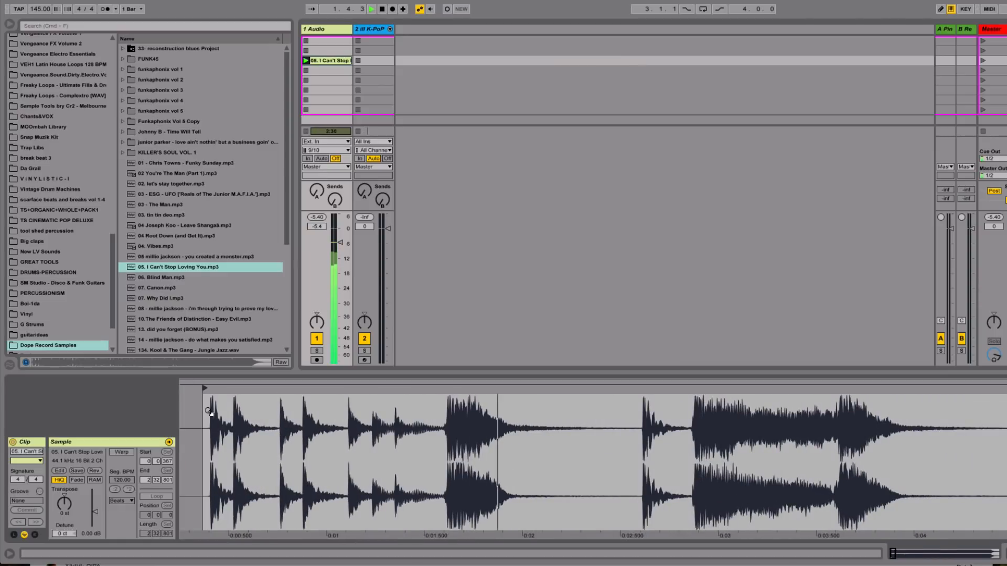
# Step: Shift the start marker slightly earlier, to about 0:00.3 before the first transient, and audition the intro again
pyautogui.press('space')
pyautogui.moveTo(209, 411); pyautogui.dragTo(209, 395)
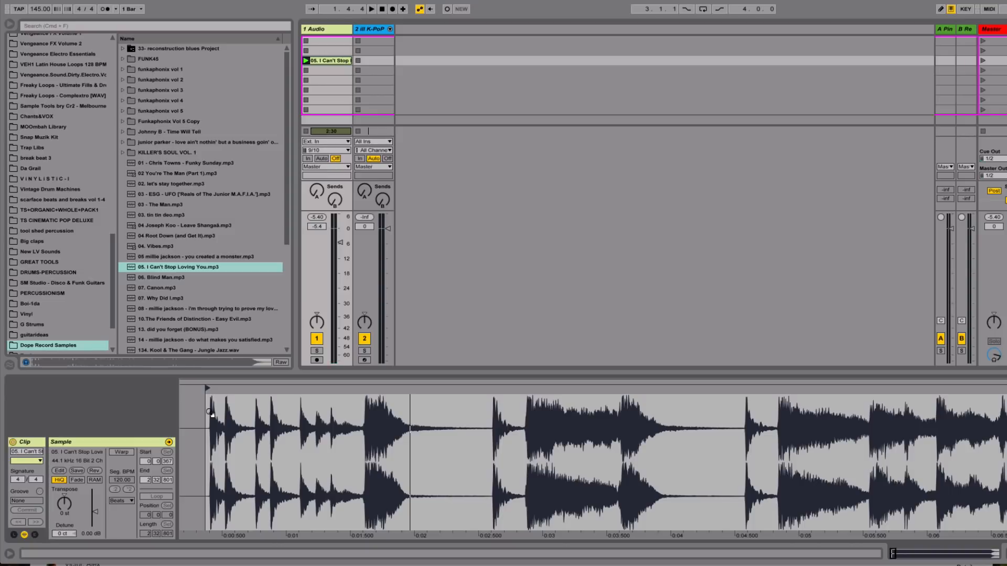
pyautogui.moveTo(210, 412)
pyautogui.mouseDown()
pyautogui.moveTo(210, 370)
pyautogui.moveTo(209, 413)
pyautogui.moveTo(202, 388)
pyautogui.mouseUp()
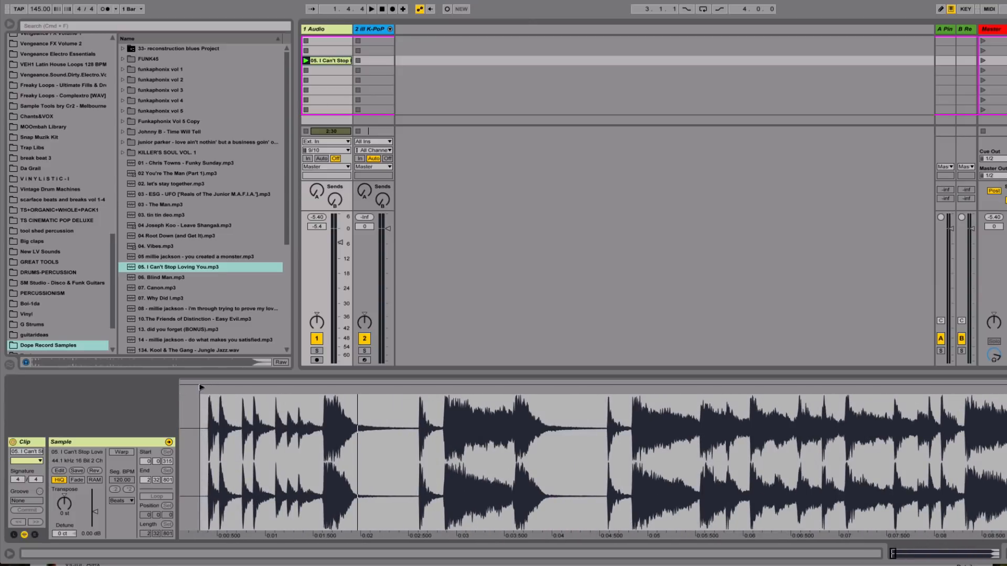
pyautogui.press('space')
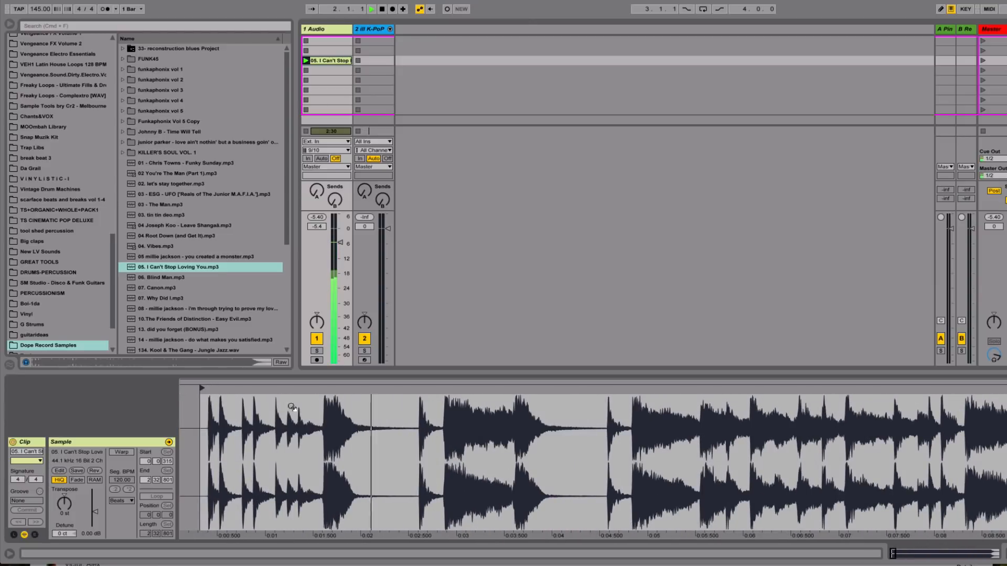
# Step: Place the start marker on the transient at about 0:05.551, where the groove begins after the intro, and audition it
pyautogui.moveTo(395, 422); pyautogui.dragTo(395, 403)
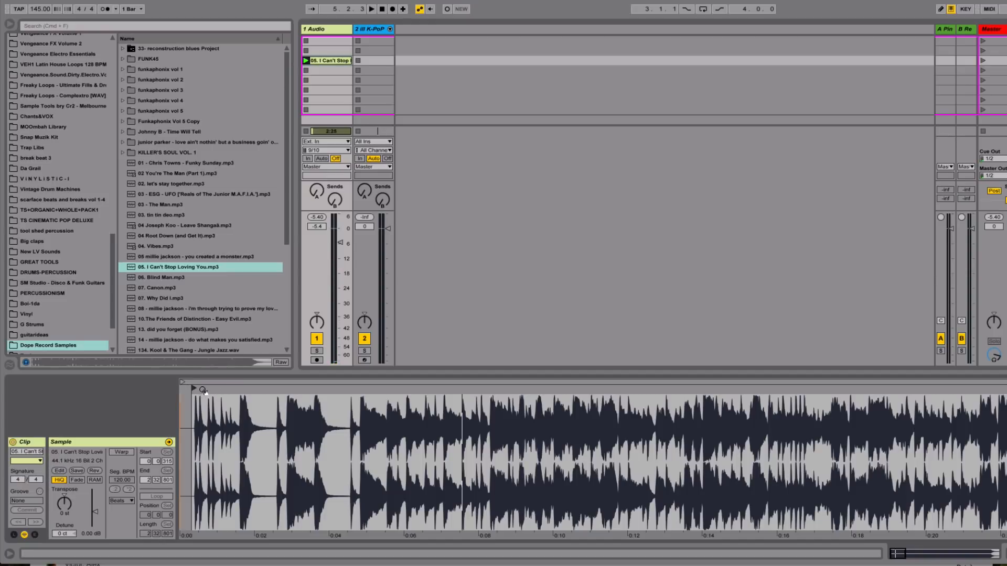
pyautogui.moveTo(194, 388)
pyautogui.mouseDown()
pyautogui.moveTo(347, 413)
pyautogui.moveTo(391, 394)
pyautogui.mouseUp()
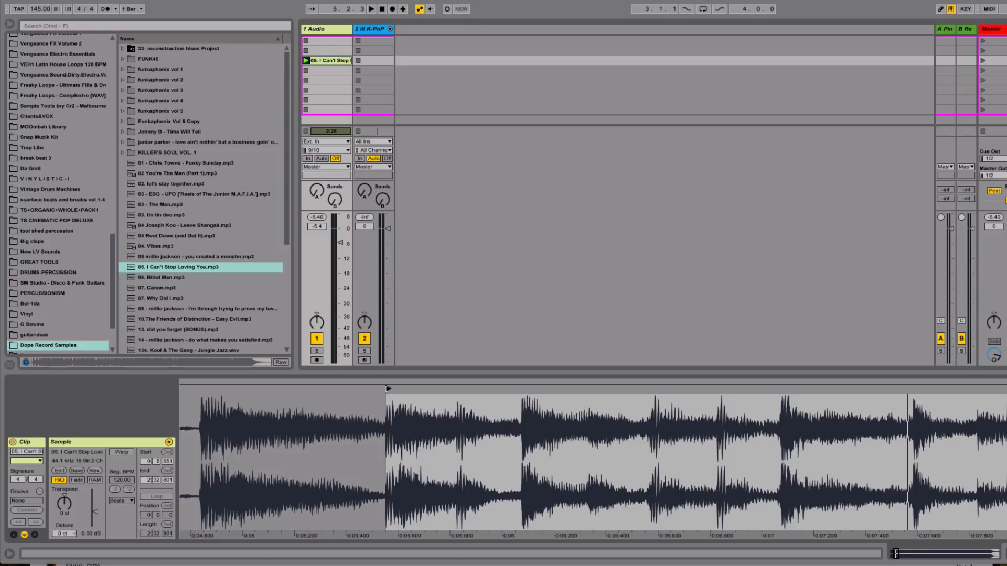
pyautogui.press('space')
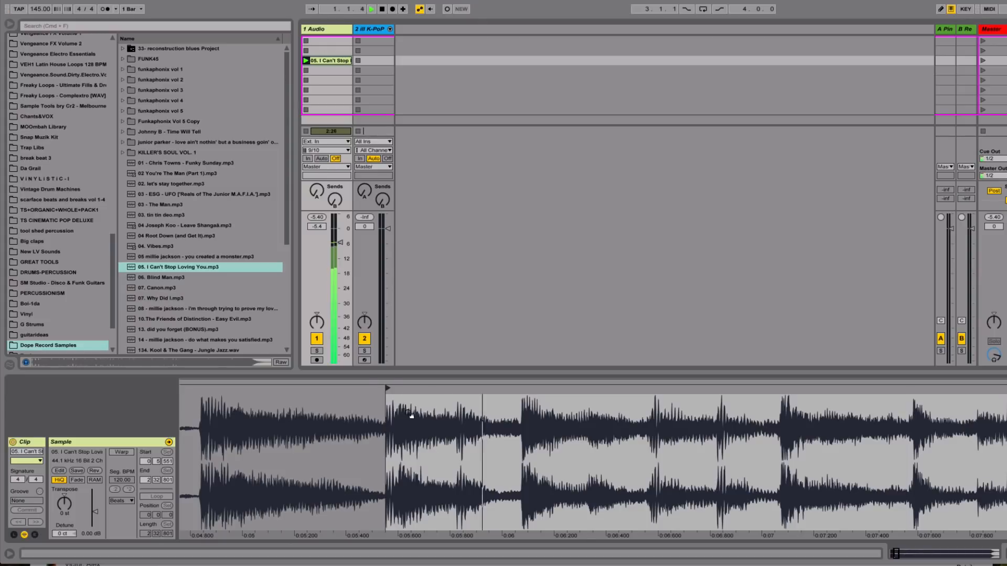
# Step: Set 1.1.1 at the start marker's position on the first downbeat after the intro
pyautogui.moveTo(440, 428); pyautogui.dragTo(390, 379)
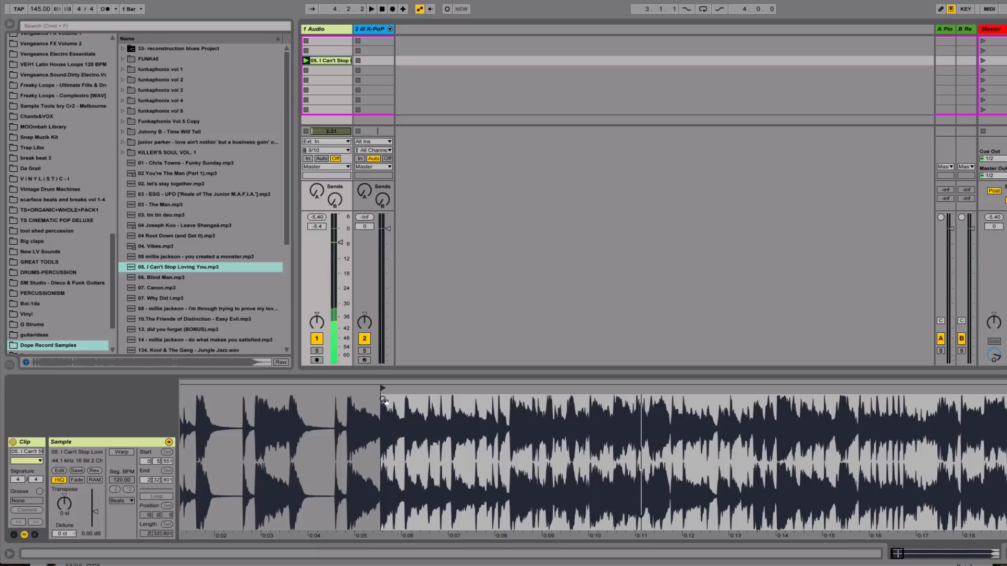
pyautogui.moveTo(380, 396)
pyautogui.mouseDown()
pyautogui.moveTo(380, 420)
pyautogui.moveTo(382, 389)
pyautogui.mouseUp()
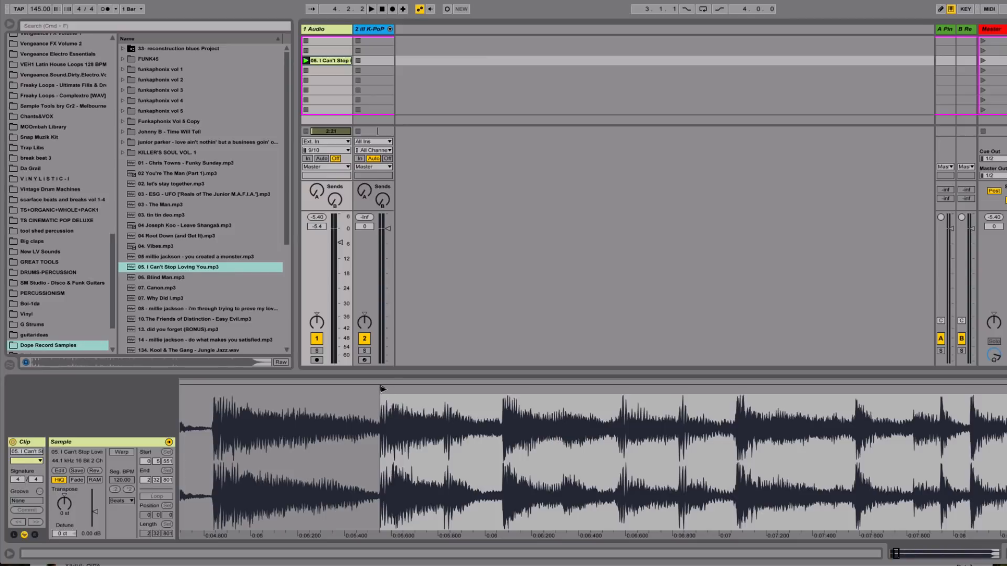
pyautogui.rightClick(383, 389)
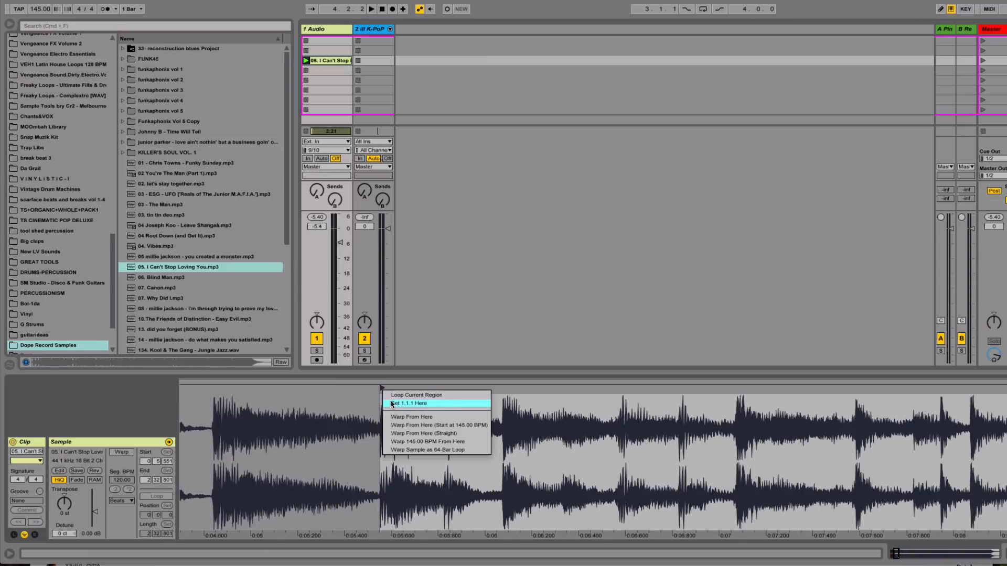
pyautogui.click(421, 402)
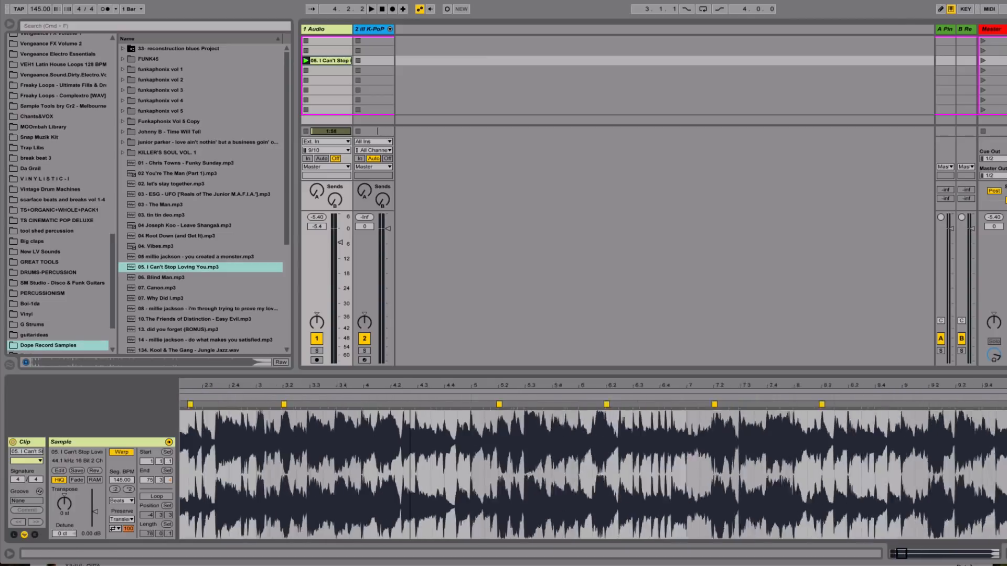
# Step: Apply Warp From Here to the clip from the warp marker at 1.1.1
pyautogui.moveTo(235, 387)
pyautogui.mouseDown()
pyautogui.moveTo(234, 456)
pyautogui.moveTo(371, 386)
pyautogui.mouseUp()
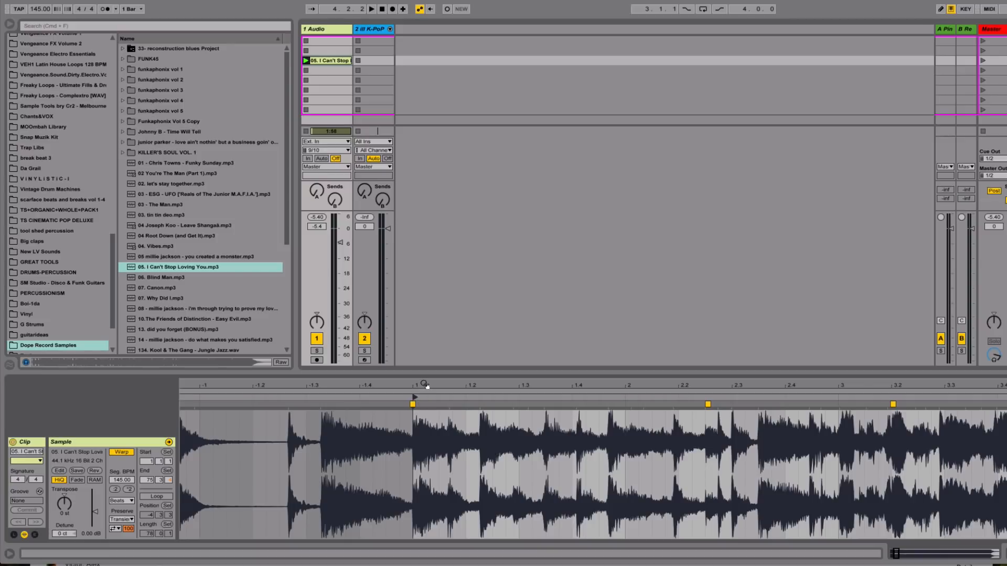
pyautogui.moveTo(424, 384)
pyautogui.mouseDown()
pyautogui.moveTo(406, 362)
pyautogui.moveTo(425, 384)
pyautogui.mouseUp()
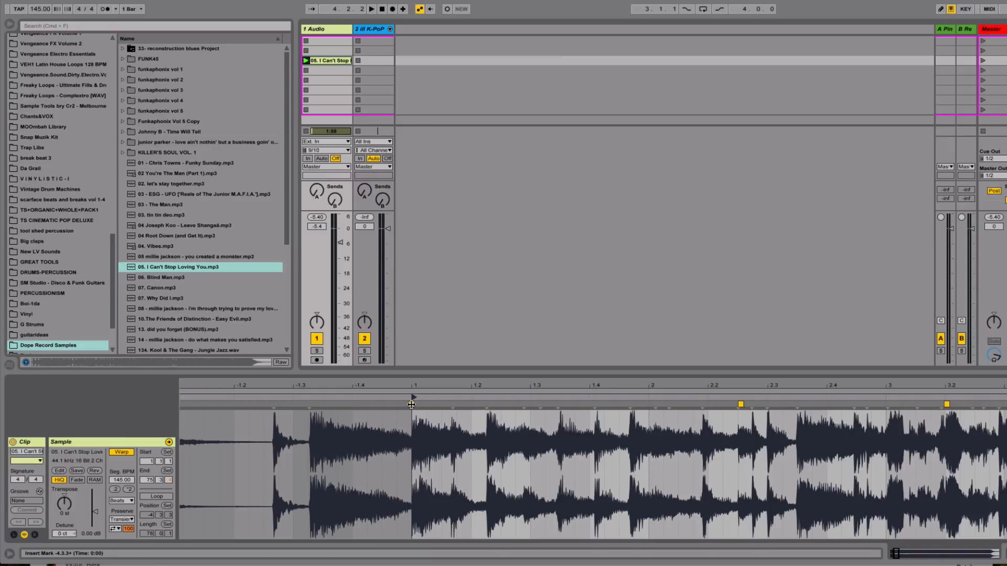
pyautogui.rightClick(411, 404)
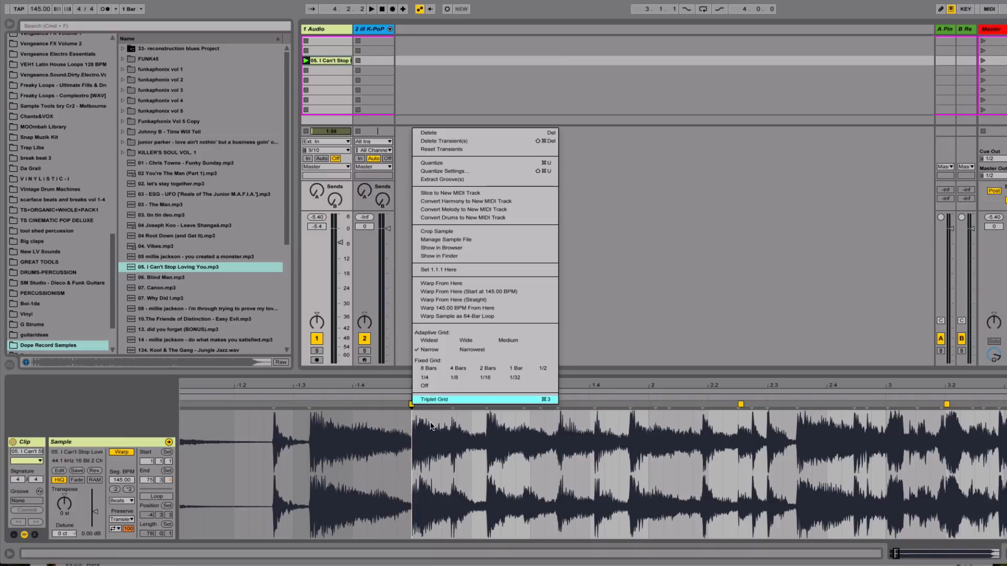
pyautogui.click(468, 283)
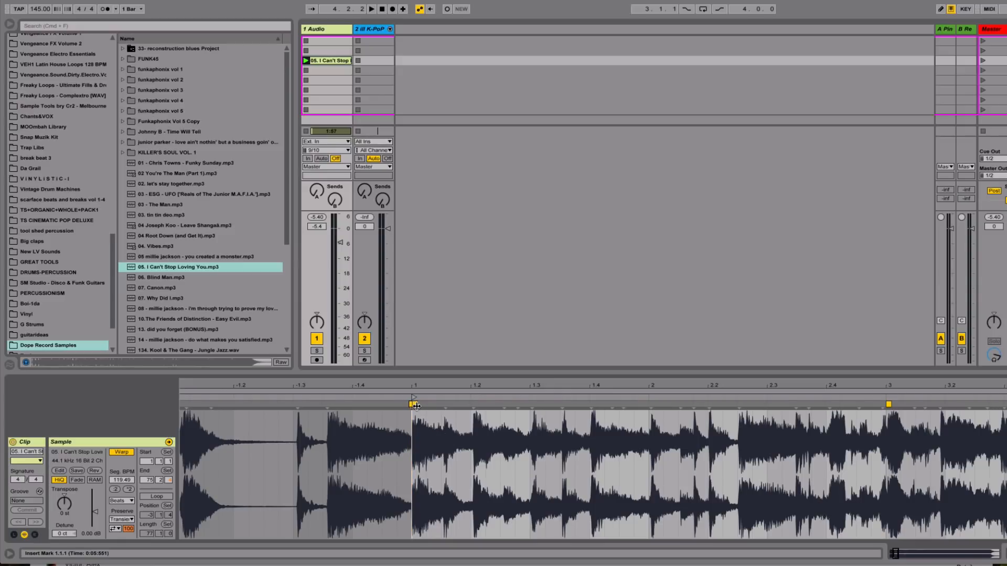
# Step: Turn on the metronome and audition the warped clip with the 1 Audio track volume lowered to about -10.3 dB
pyautogui.moveTo(406, 386); pyautogui.dragTo(406, 380)
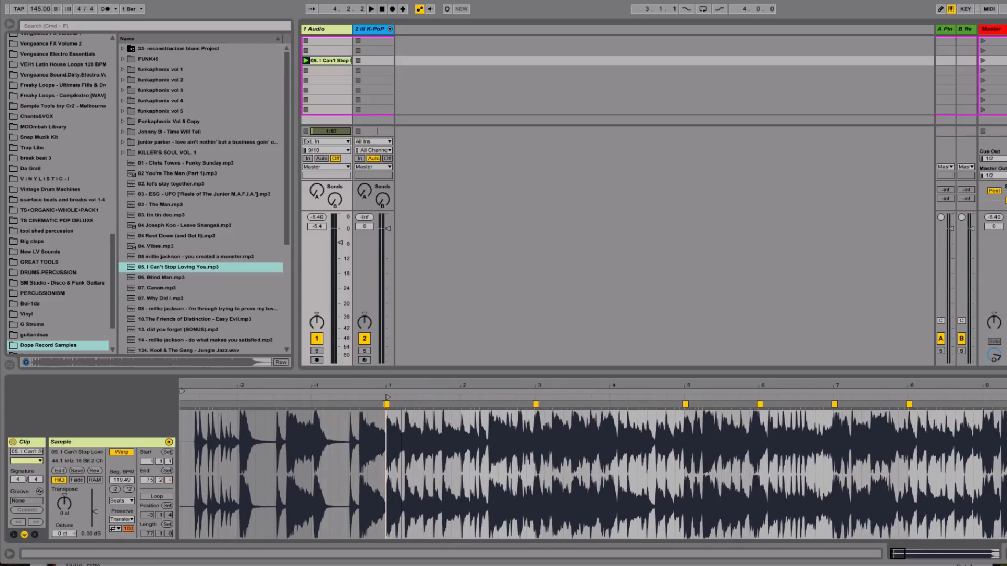
pyautogui.moveTo(389, 386); pyautogui.dragTo(399, 415)
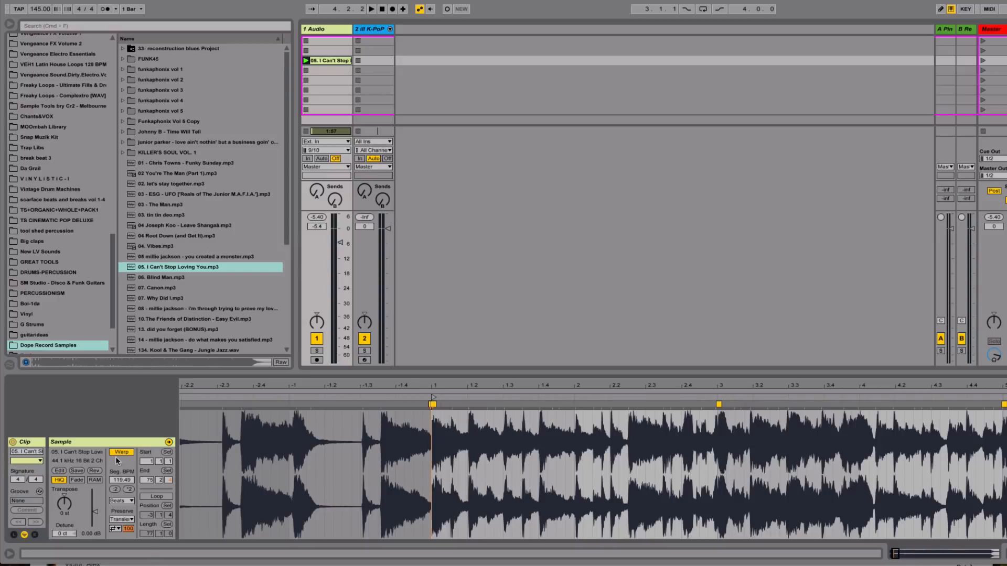
pyautogui.click(104, 9)
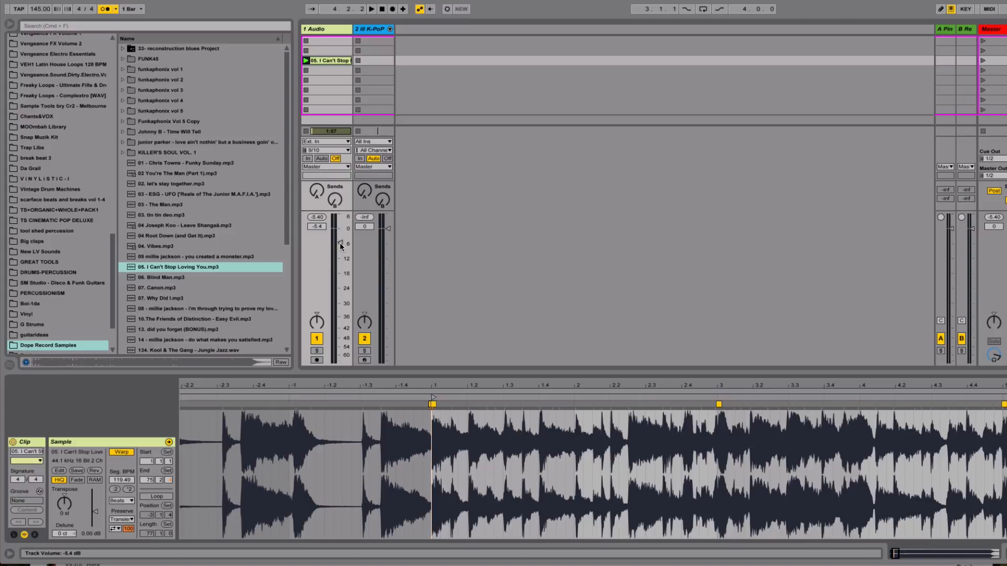
pyautogui.moveTo(340, 243); pyautogui.dragTo(341, 257)
pyautogui.press('space')
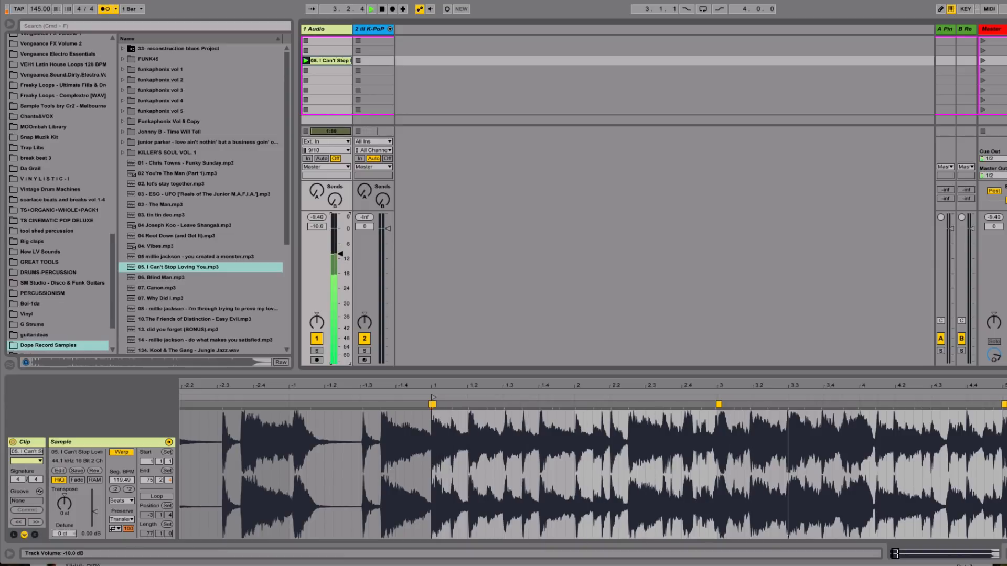
pyautogui.press('space')
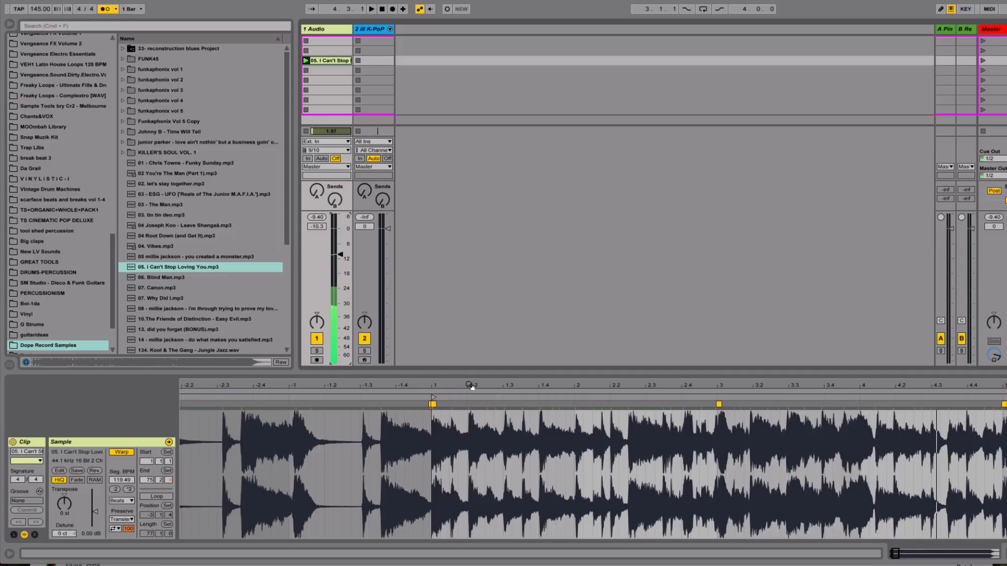
# Step: Add a warp marker on the transient near bar 2, at about 0:07.578, and align it with 2.1.1
pyautogui.moveTo(470, 385); pyautogui.dragTo(469, 415)
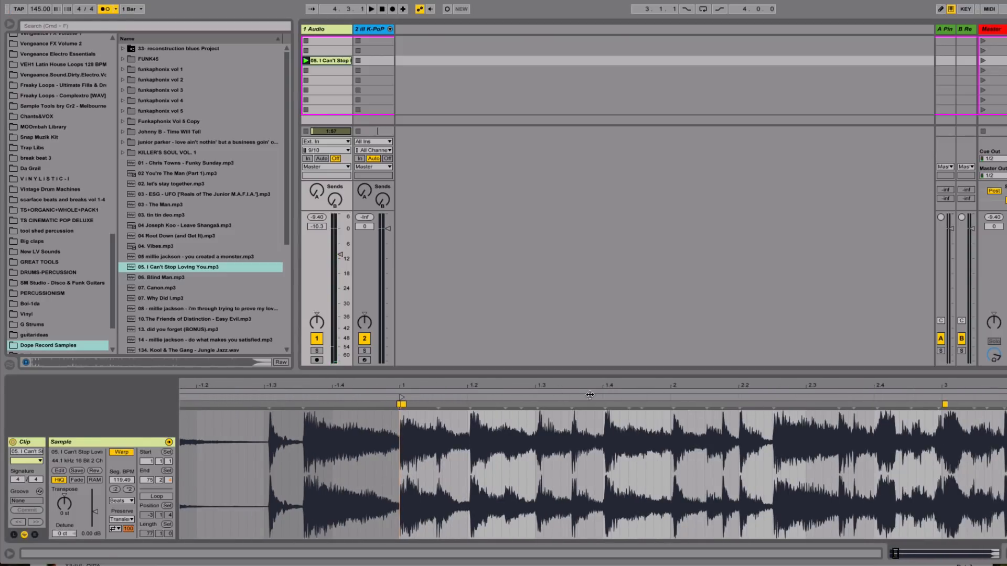
pyautogui.moveTo(679, 383); pyautogui.dragTo(676, 401)
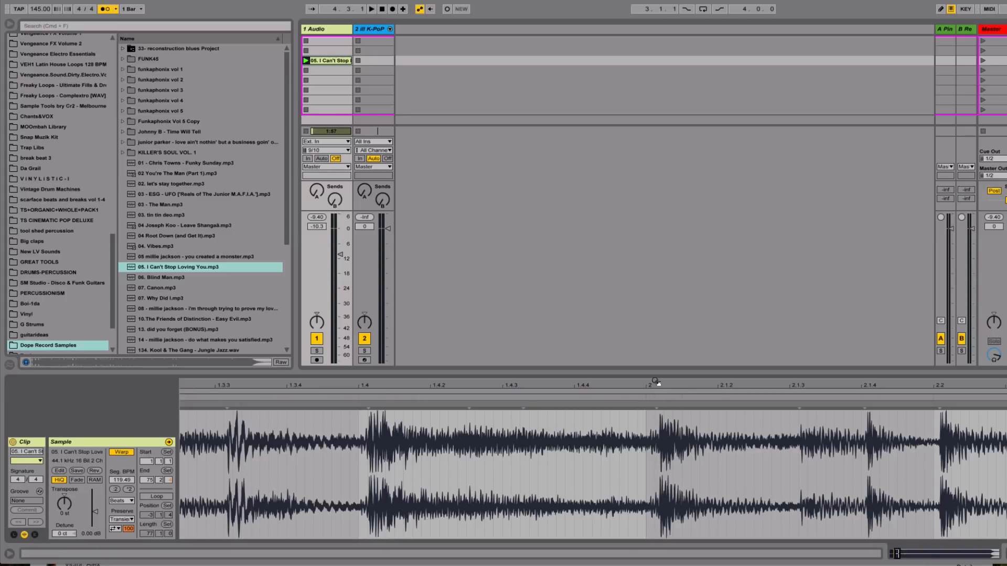
pyautogui.moveTo(657, 383); pyautogui.dragTo(656, 362)
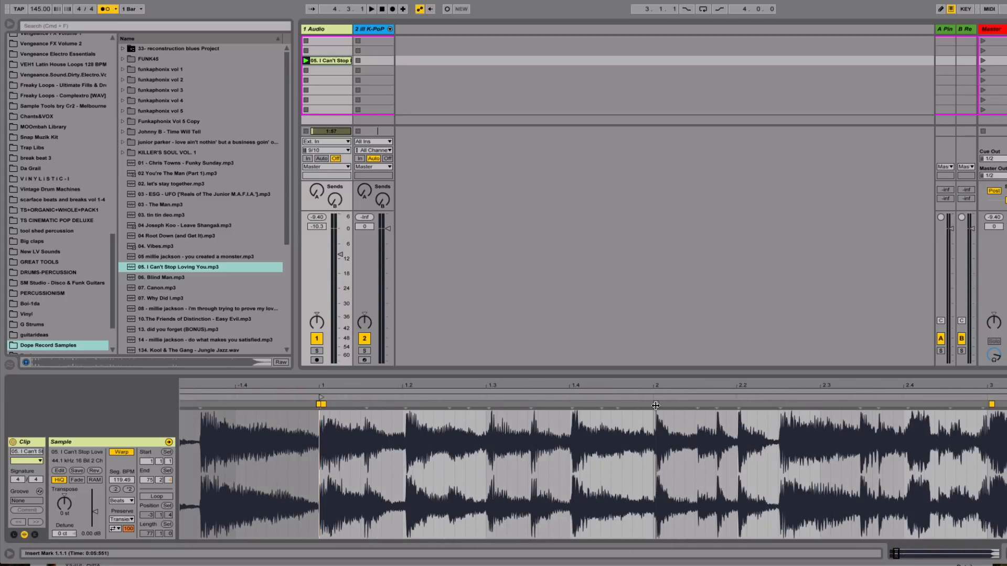
pyautogui.doubleClick(656, 404)
pyautogui.moveTo(654, 404); pyautogui.dragTo(653, 403)
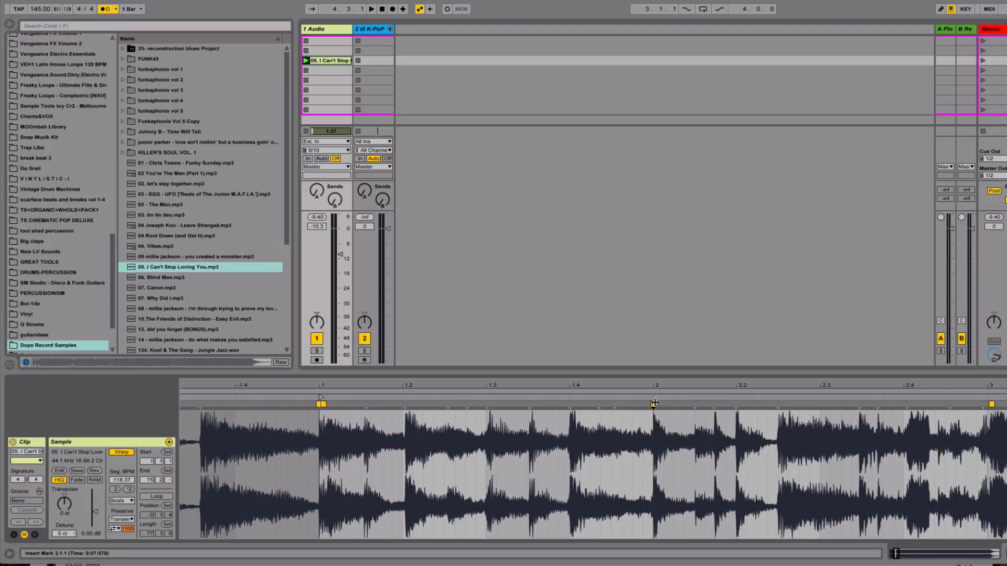
# Step: Apply Warp From Here to the clip from the warp marker at 2.1.1
pyautogui.rightClick(653, 404)
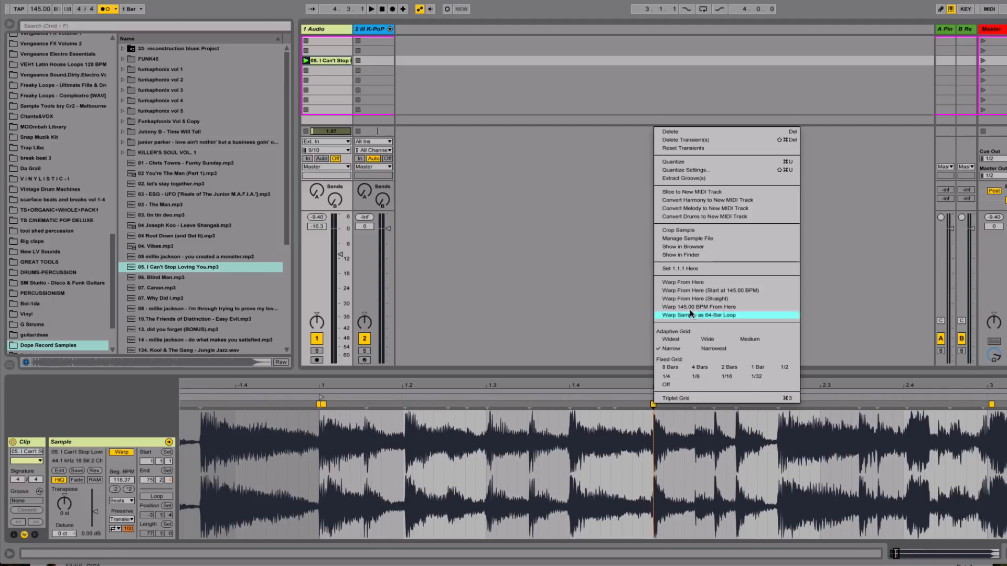
pyautogui.click(699, 282)
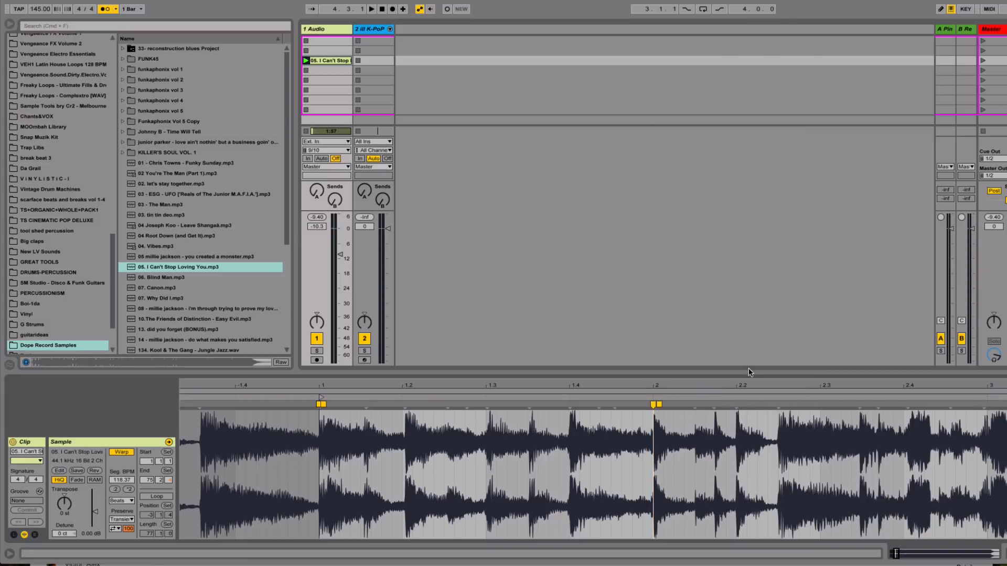
pyautogui.moveTo(749, 387)
pyautogui.mouseDown()
pyautogui.moveTo(748, 346)
pyautogui.moveTo(748, 369)
pyautogui.mouseUp()
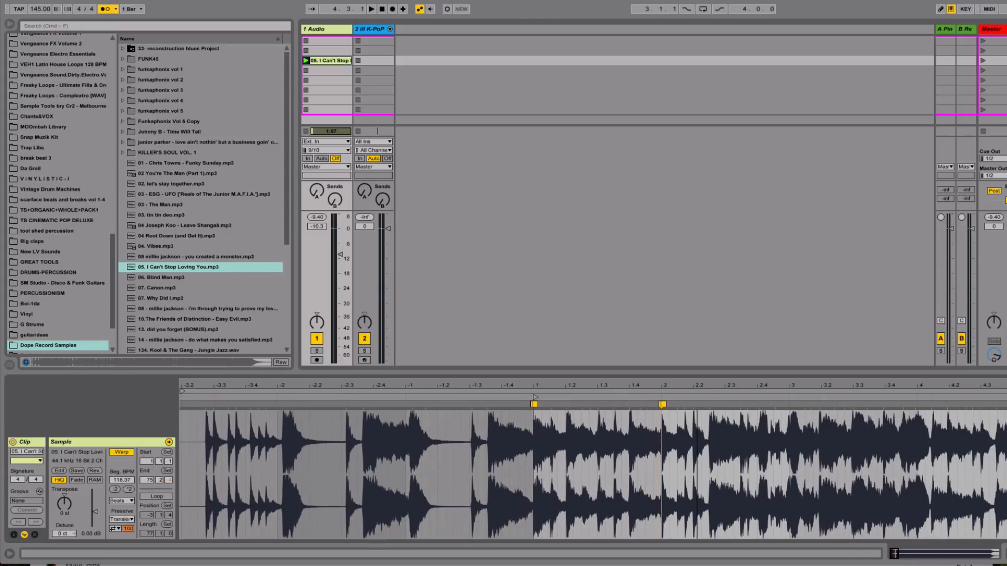
# Step: Highlight the intro section ahead of 1.1.1, first from -3.2.4 and again from -2.2.4
pyautogui.click(529, 433)
pyautogui.moveTo(529, 433); pyautogui.dragTo(205, 442)
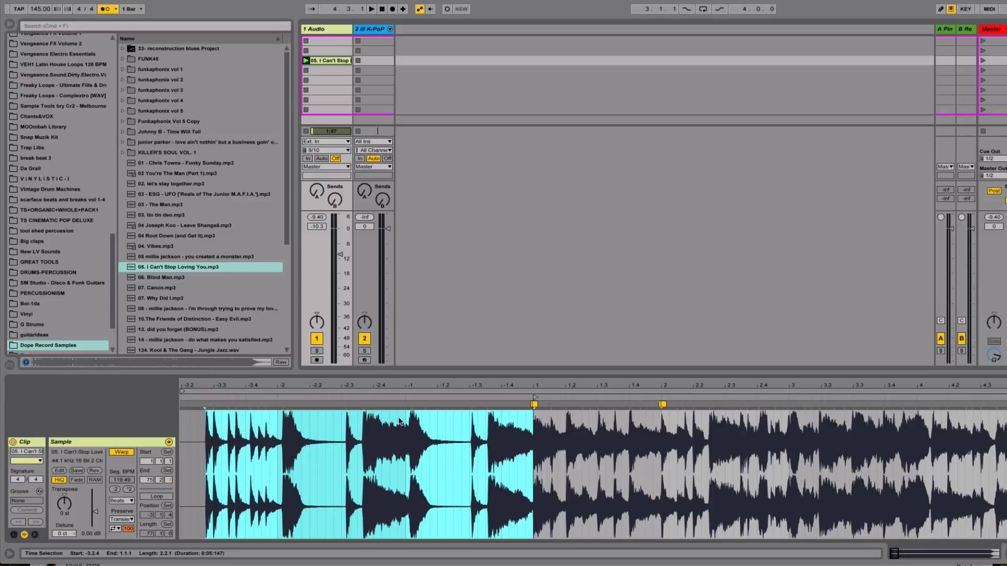
pyautogui.moveTo(533, 433); pyautogui.dragTo(331, 432)
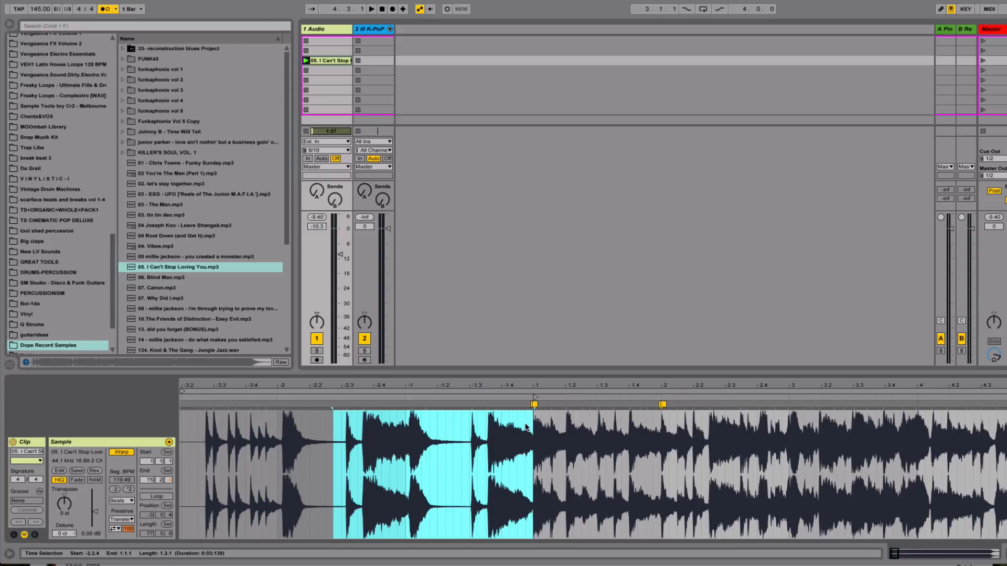
# Step: Loop the one-bar section from 1.1.1 to 2.1.1 and play it
pyautogui.moveTo(534, 430); pyautogui.dragTo(659, 443)
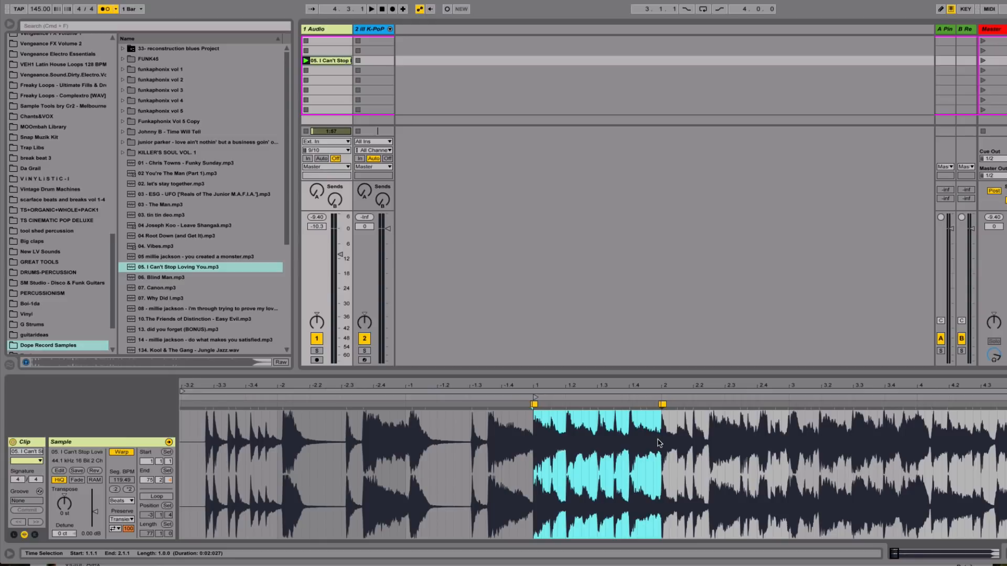
pyautogui.press('super+l')
pyautogui.press('space')
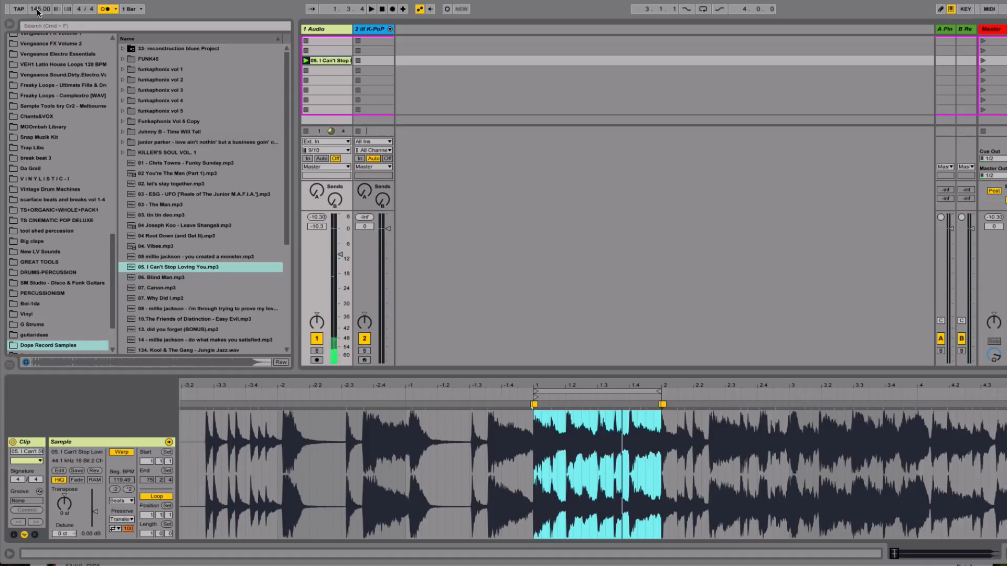
# Step: Lower the song tempo to 118 BPM and turn off the metronome
pyautogui.moveTo(39, 9); pyautogui.dragTo(38, 16)
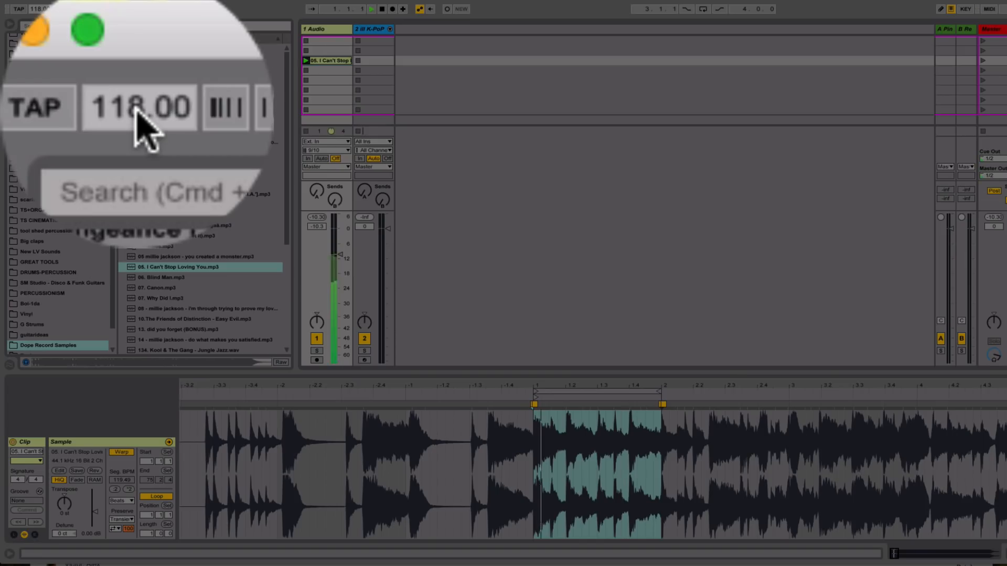
pyautogui.moveTo(40, 11)
pyautogui.mouseDown()
pyautogui.moveTo(39, 23)
pyautogui.moveTo(39, 4)
pyautogui.mouseUp()
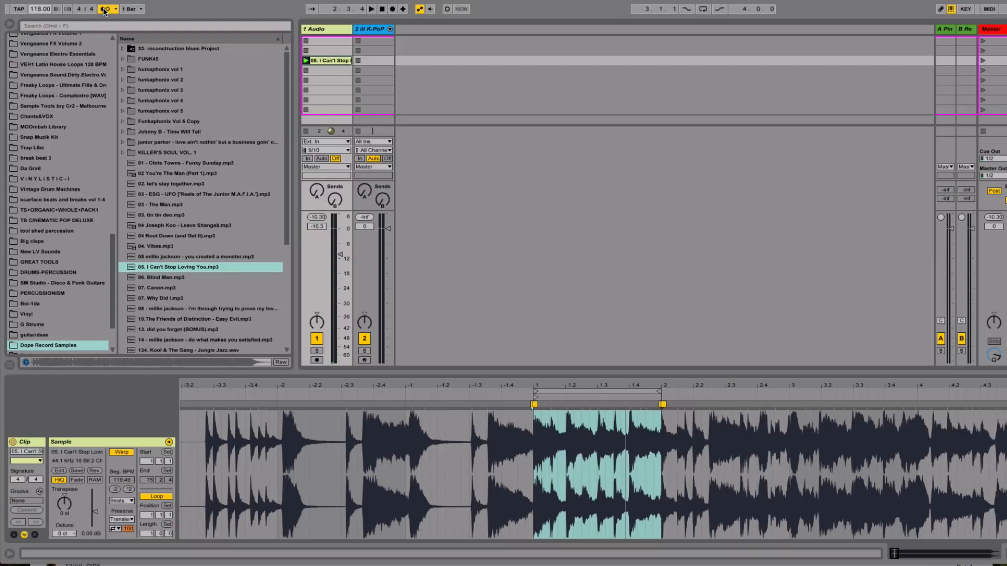
pyautogui.click(104, 9)
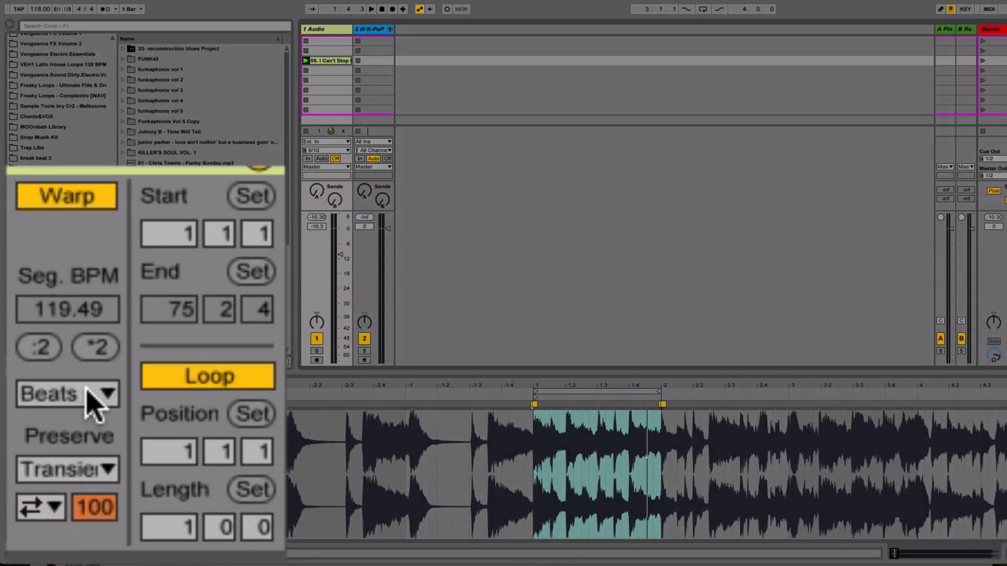
# Step: Examine the clip's warp mode and Preserve choices, keeping Beats and Transients, and inspect the transients in the looped bar
pyautogui.click(90, 403)
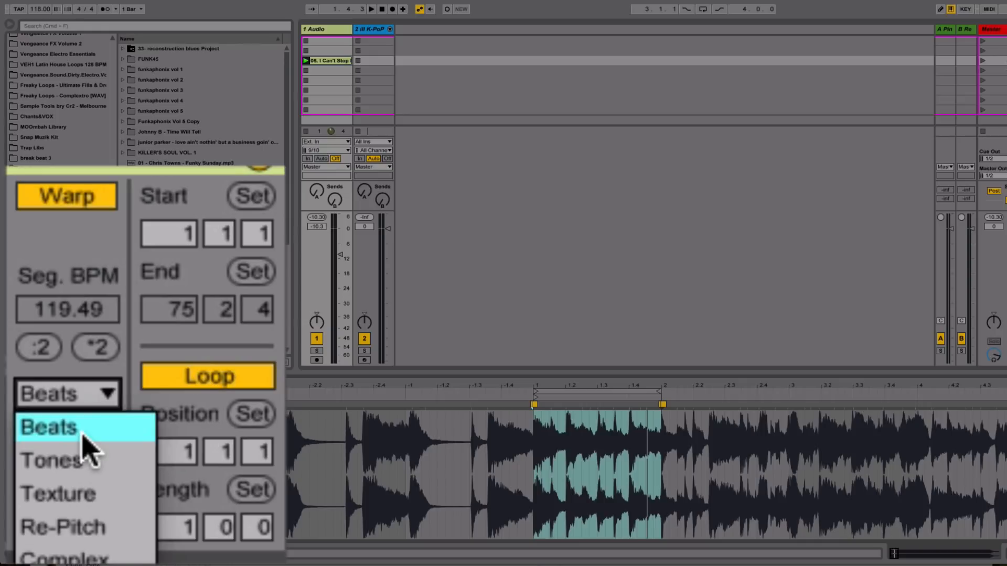
pyautogui.click(106, 426)
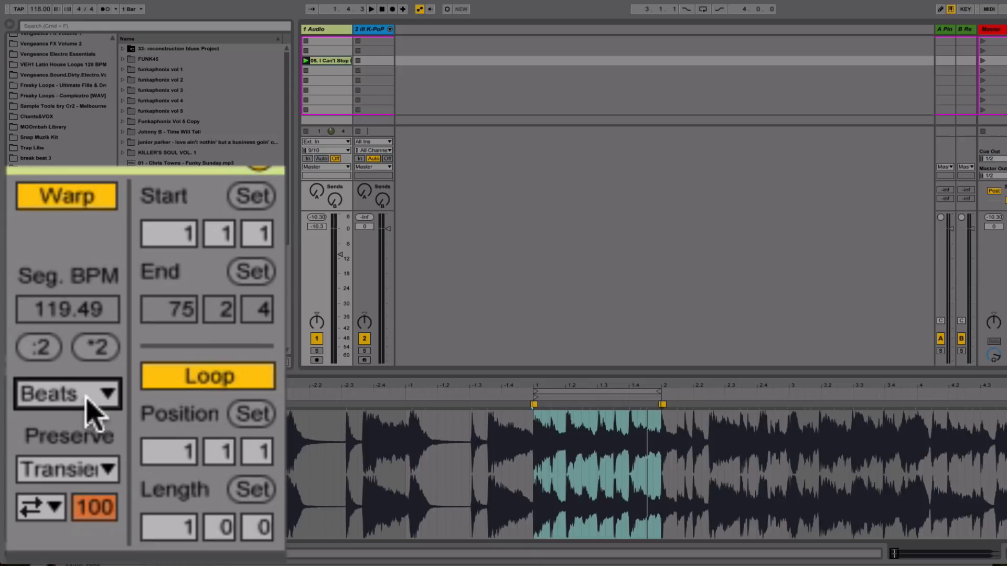
pyautogui.moveTo(571, 387); pyautogui.dragTo(575, 422)
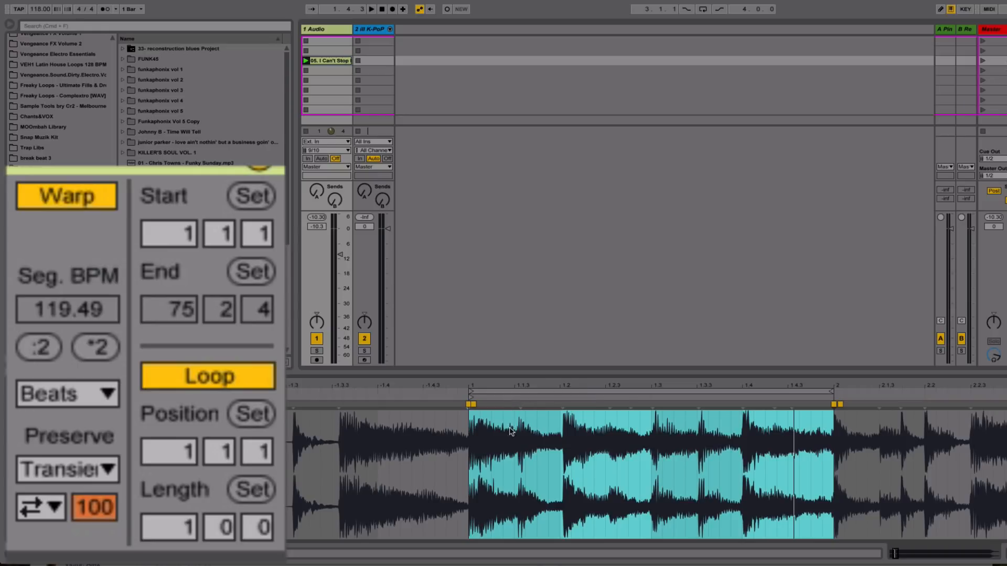
pyautogui.click(476, 427)
pyautogui.click(470, 430)
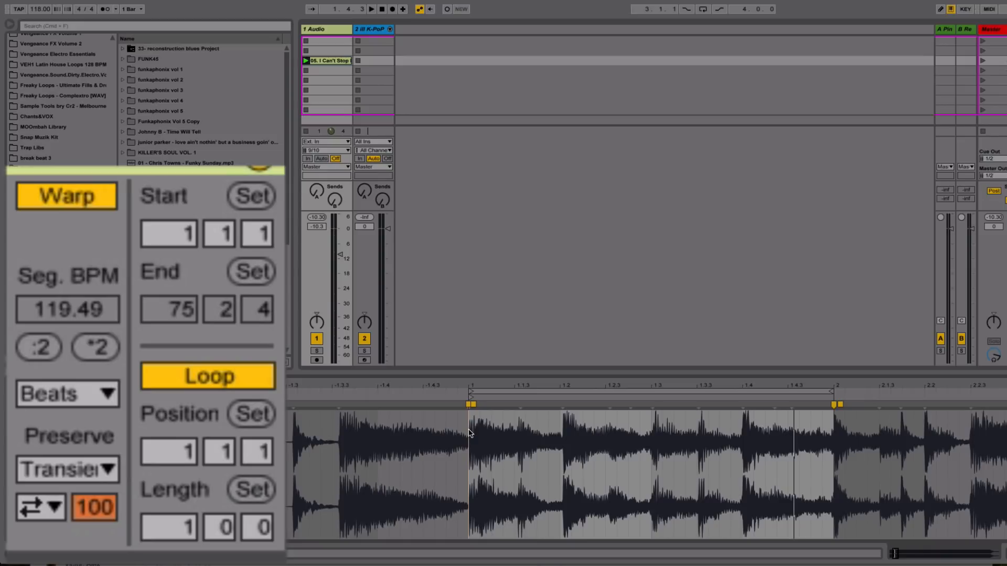
pyautogui.click(82, 464)
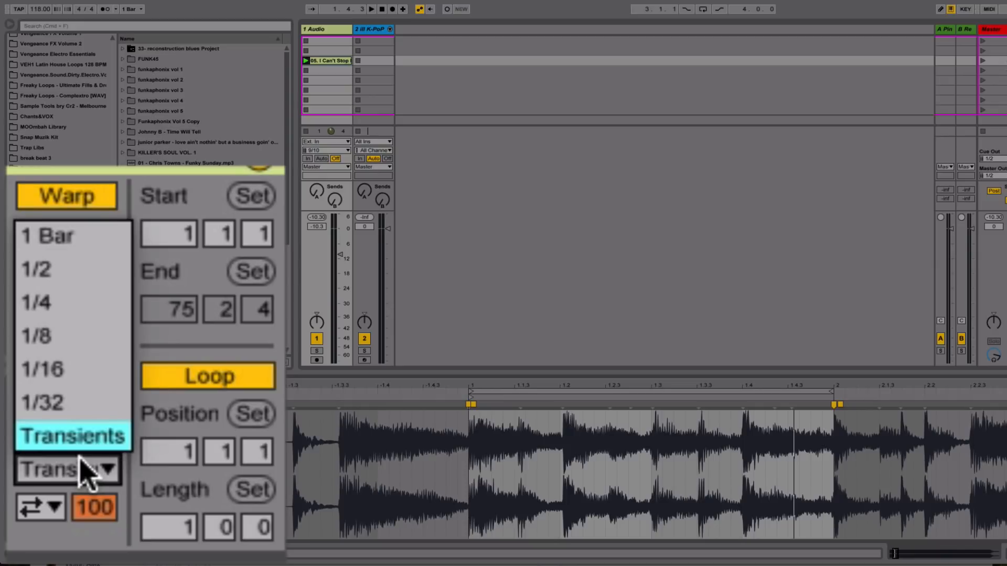
pyautogui.click(80, 465)
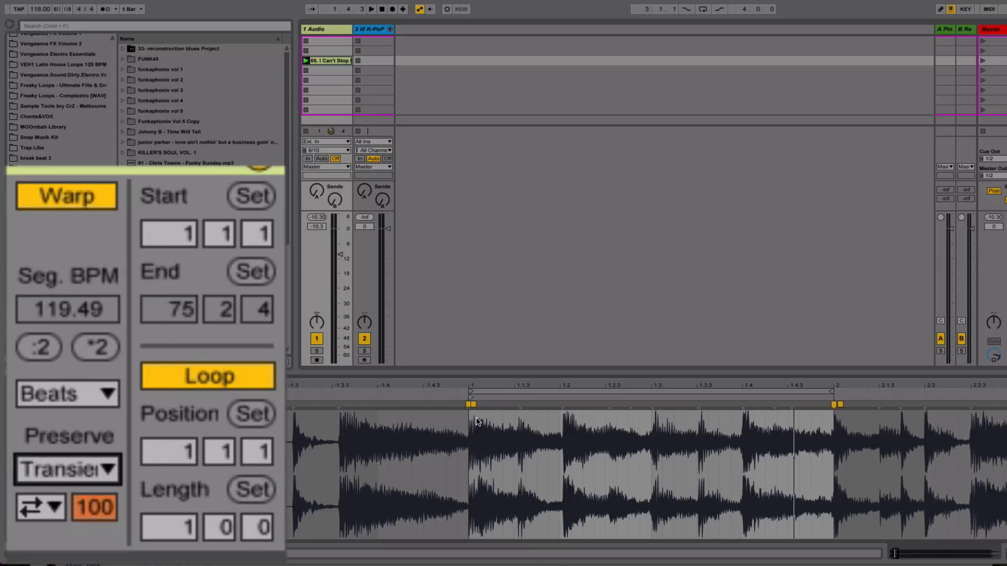
# Step: Add warp markers on the transients at beats 1.2 and 1.3 inside the looped bar
pyautogui.moveTo(489, 387); pyautogui.dragTo(490, 404)
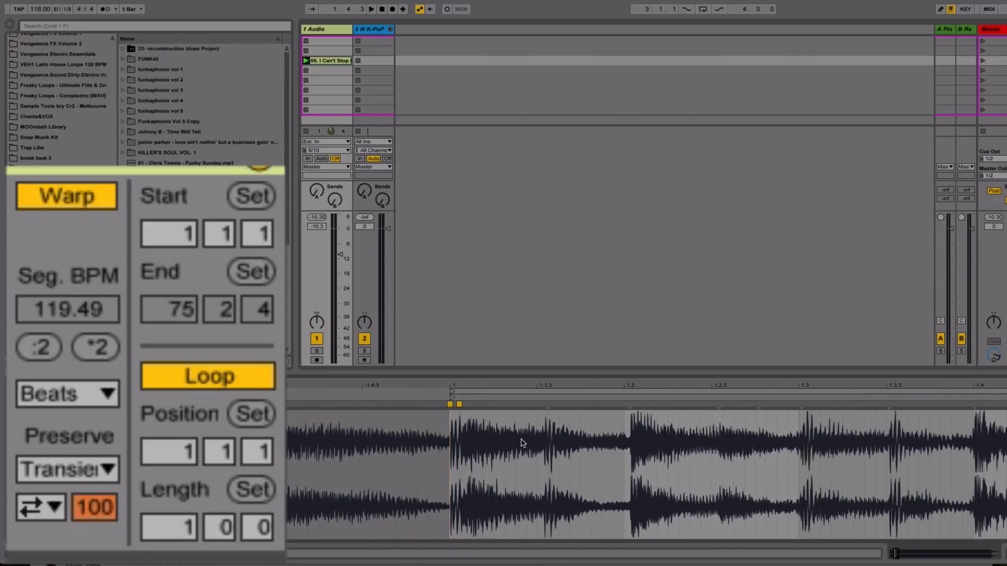
pyautogui.moveTo(514, 441); pyautogui.dragTo(546, 438)
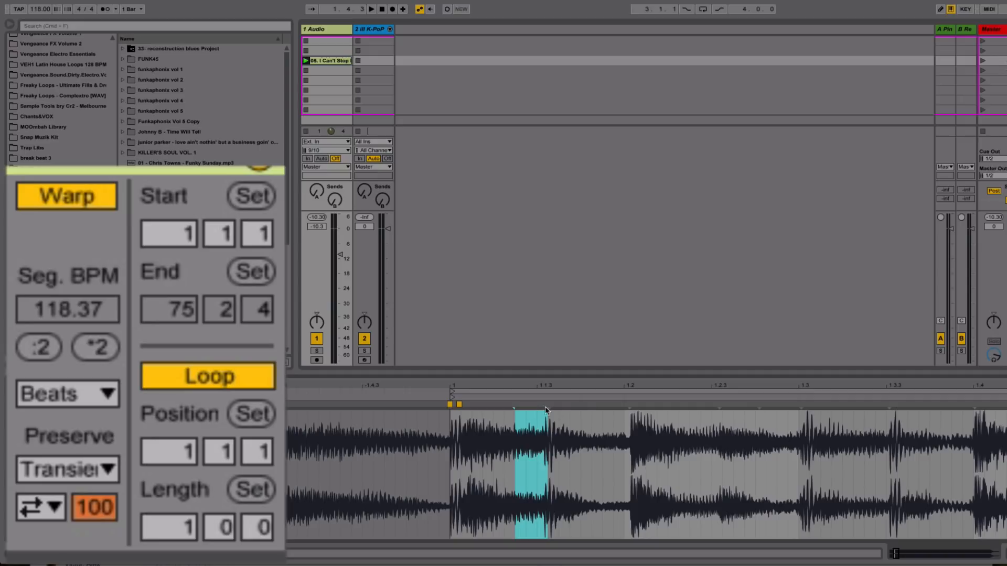
pyautogui.doubleClick(635, 405)
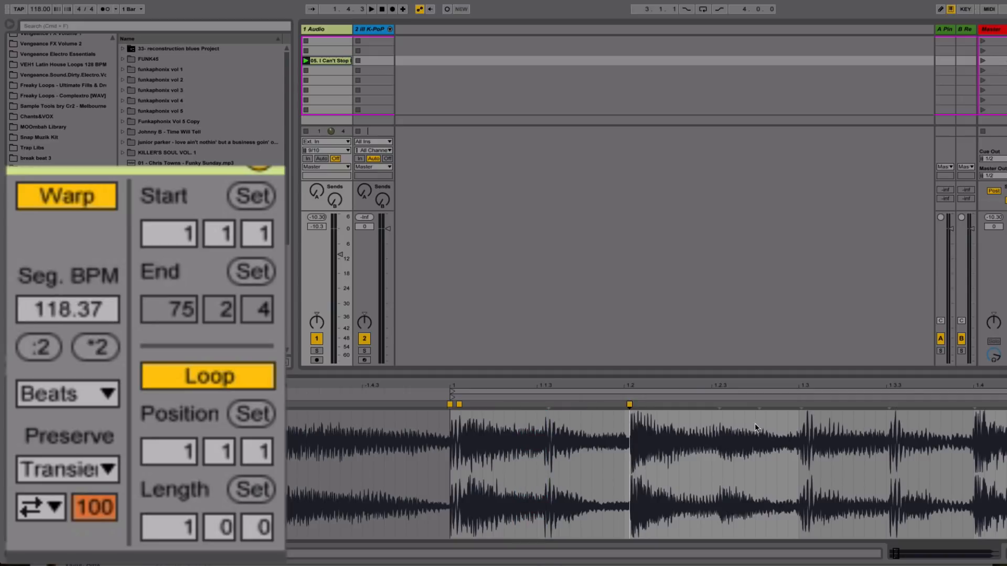
pyautogui.doubleClick(804, 405)
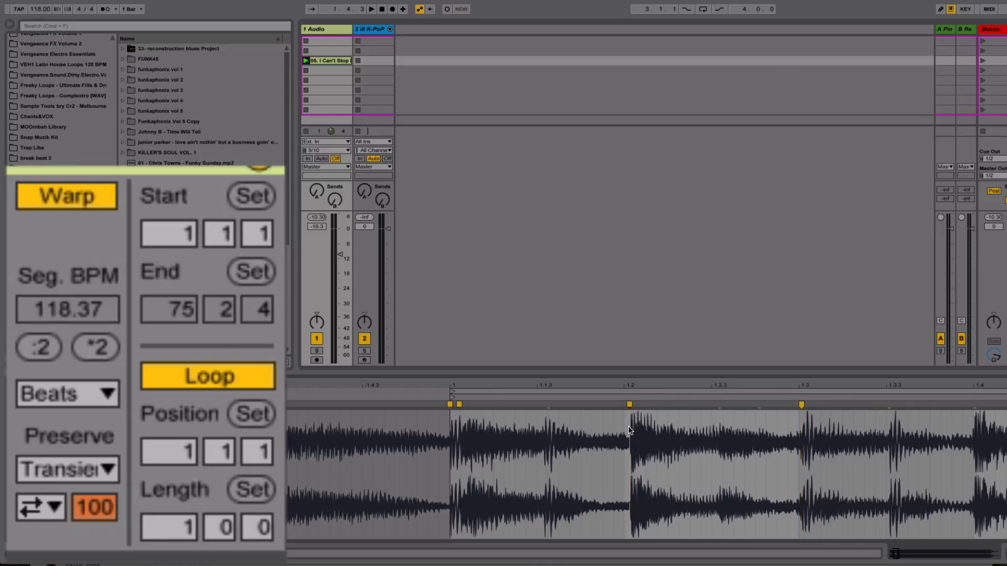
# Step: Highlight the audio between the 1.2 and 1.3 warp markers and its decaying tail just before 1.3
pyautogui.moveTo(640, 429); pyautogui.dragTo(798, 434)
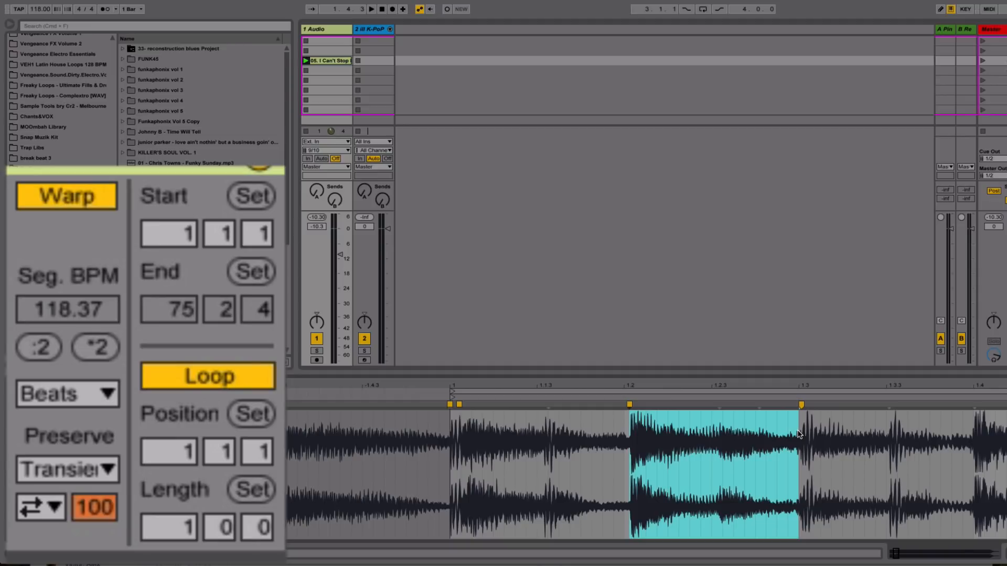
pyautogui.click(755, 428)
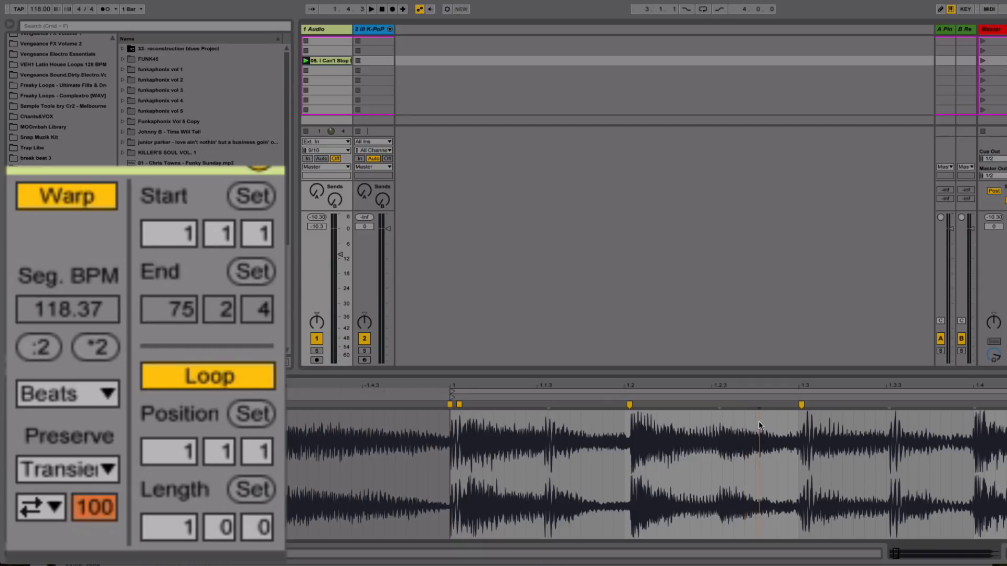
pyautogui.moveTo(755, 426); pyautogui.dragTo(798, 431)
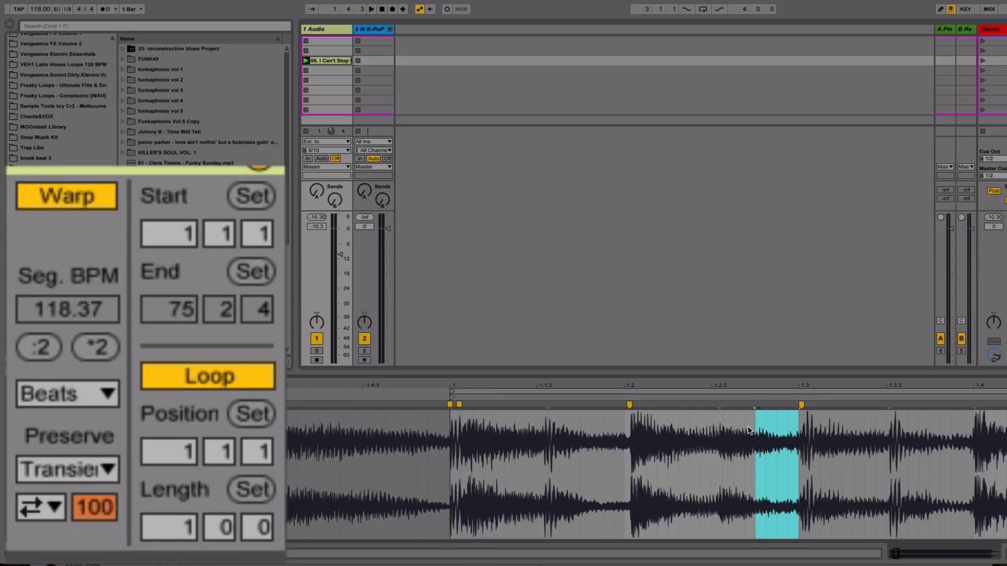
pyautogui.moveTo(744, 427); pyautogui.dragTo(795, 434)
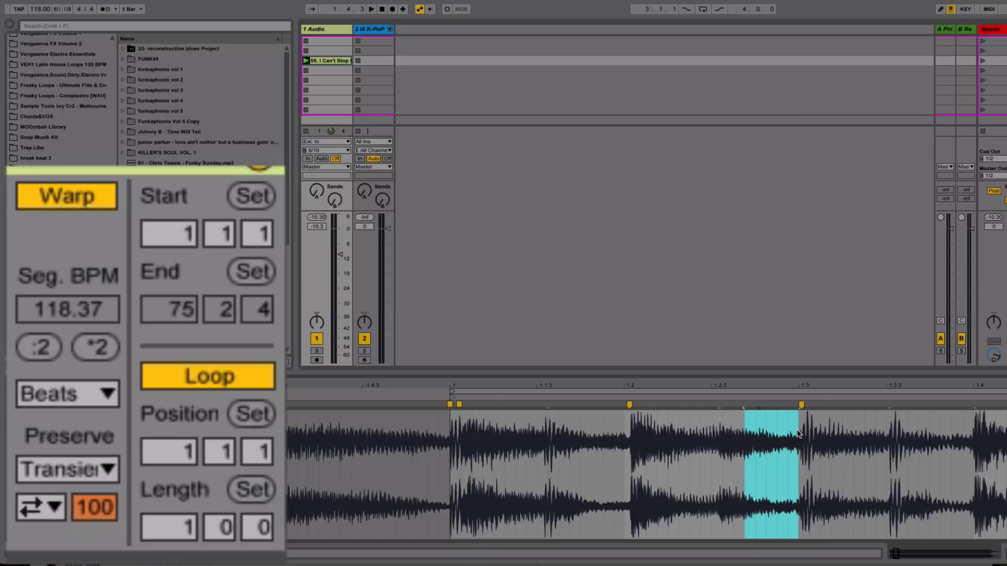
pyautogui.click(794, 432)
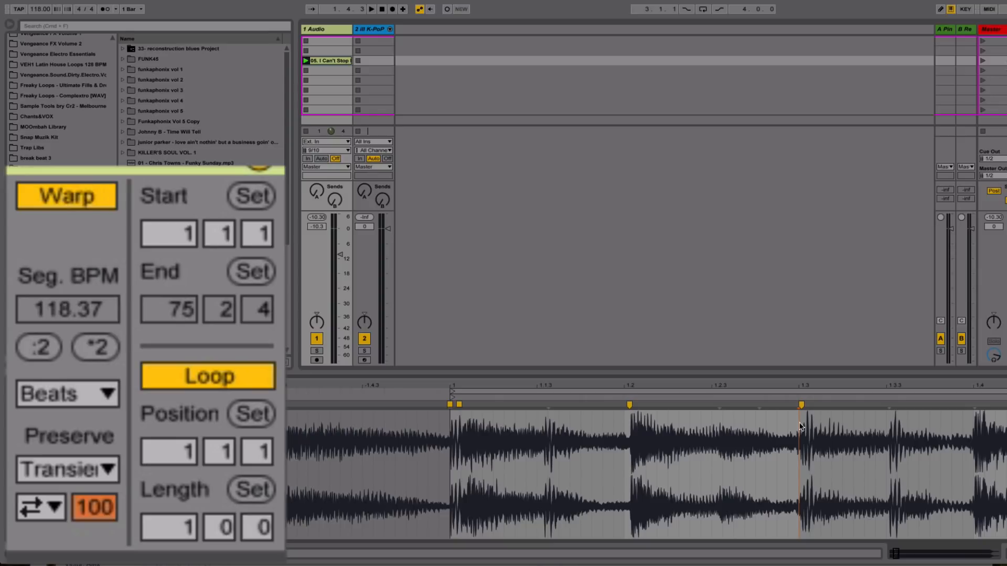
# Step: Lower the song tempo to 90, 80 and finally 72 BPM while auditioning the looped bar
pyautogui.click(40, 9)
pyautogui.write('90')
pyautogui.press('Return')
pyautogui.moveTo(44, 9); pyautogui.dragTo(44, 15)
pyautogui.press('space')
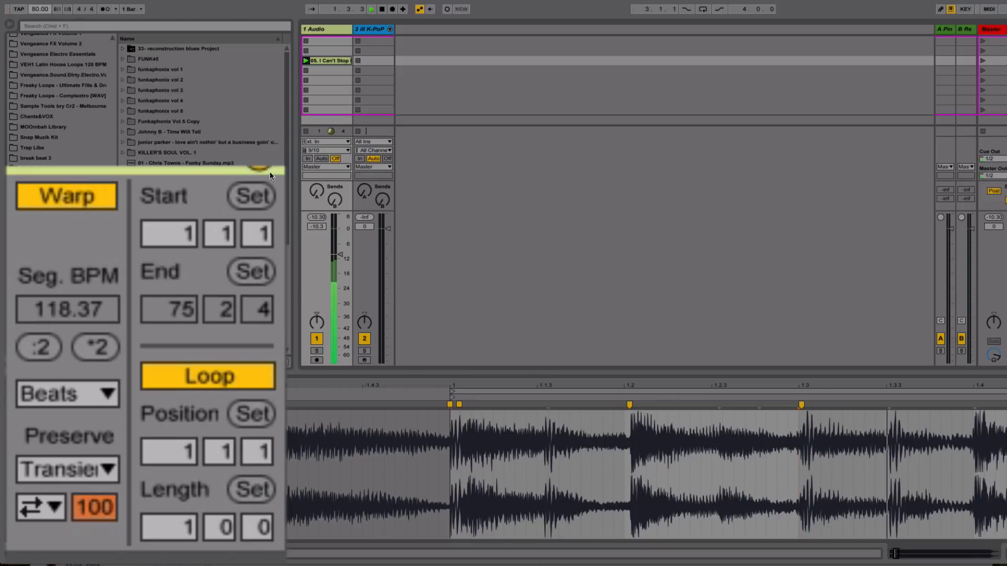
pyautogui.moveTo(41, 10); pyautogui.dragTo(41, 15)
pyautogui.press('space')
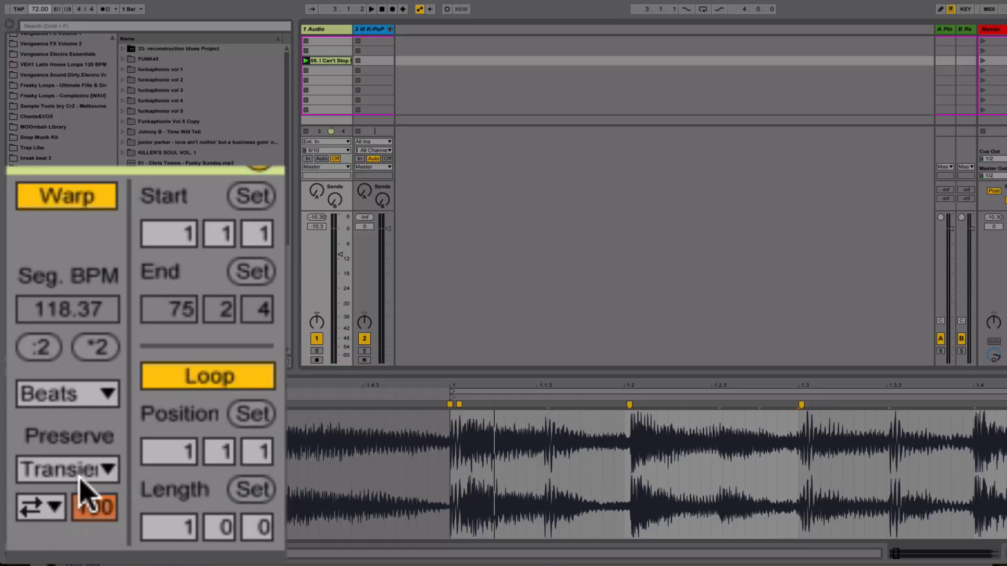
# Step: Set the Beats mode's Preserve value to 1/4 and audition the looped bar
pyautogui.click(59, 471)
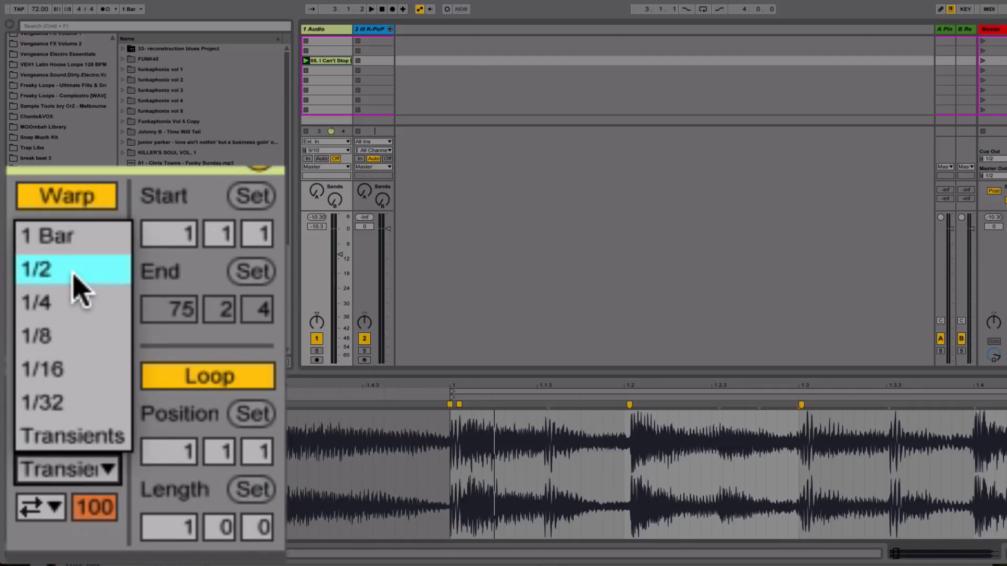
pyautogui.click(92, 312)
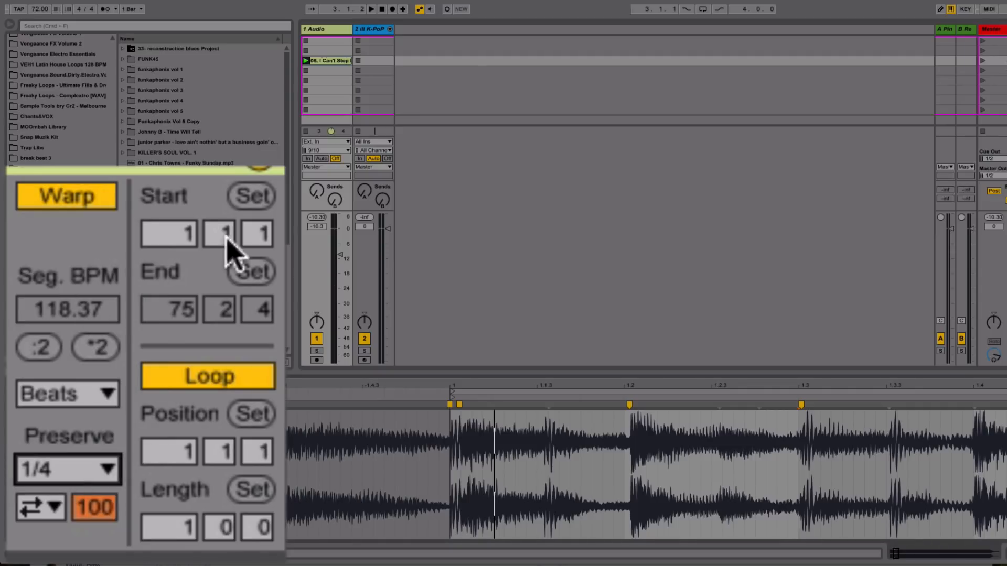
pyautogui.press('space')
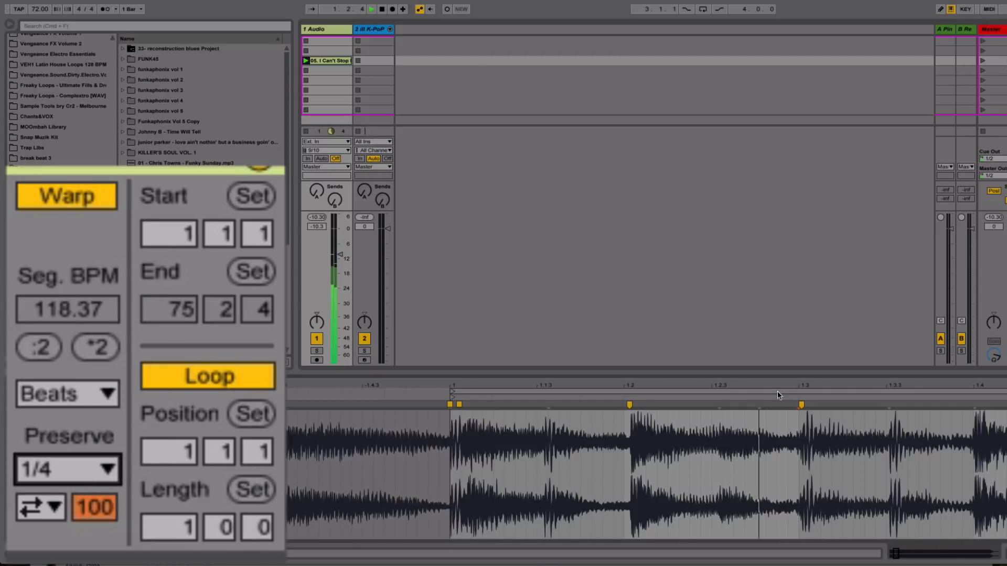
pyautogui.moveTo(789, 382); pyautogui.dragTo(697, 382)
pyautogui.press('space')
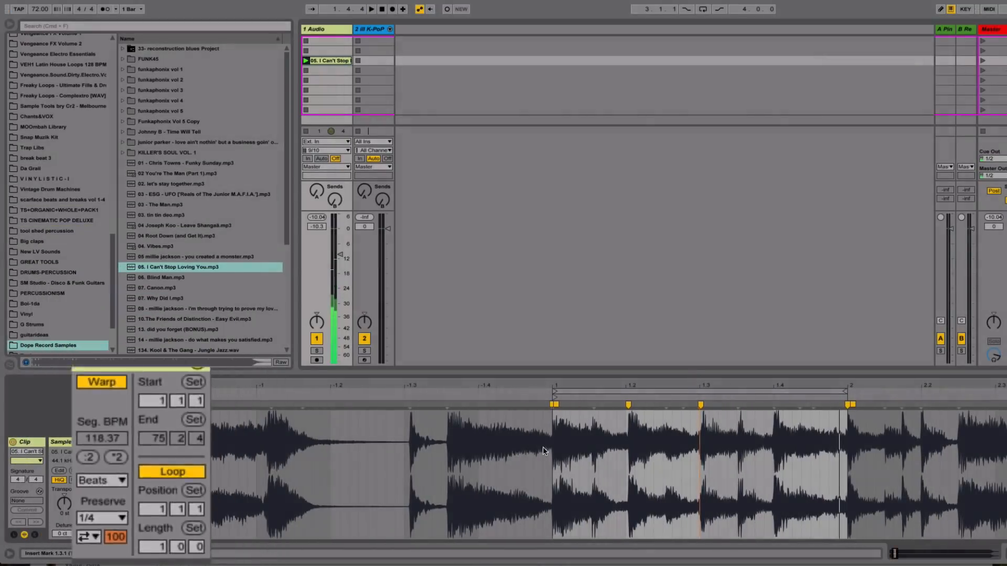
# Step: Highlight the two transients between beats 1.1 and 1.2, turn off the Beats mode's transient looping, and audition the bar from 1.1.1
pyautogui.moveTo(554, 444); pyautogui.dragTo(596, 442)
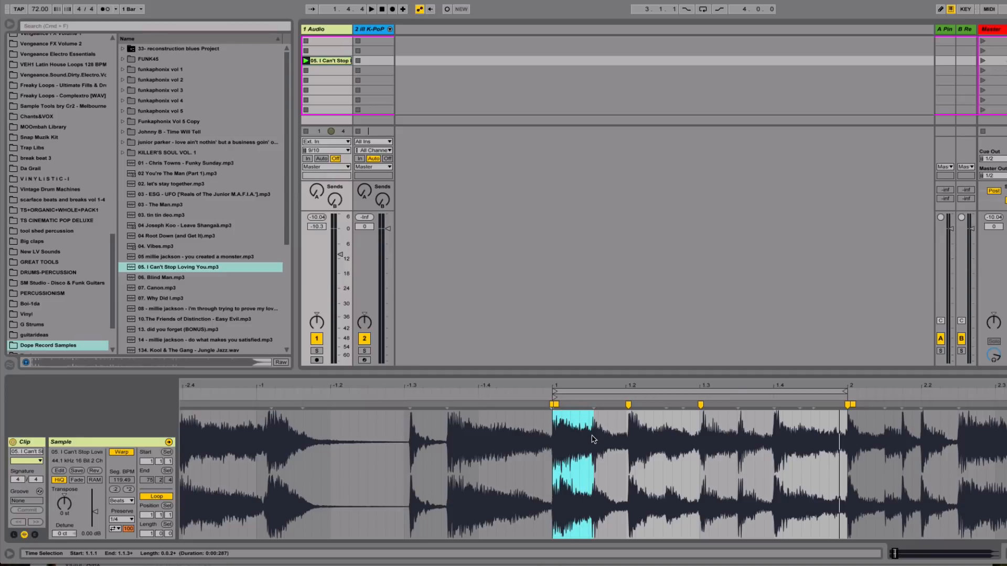
pyautogui.moveTo(589, 439); pyautogui.dragTo(629, 440)
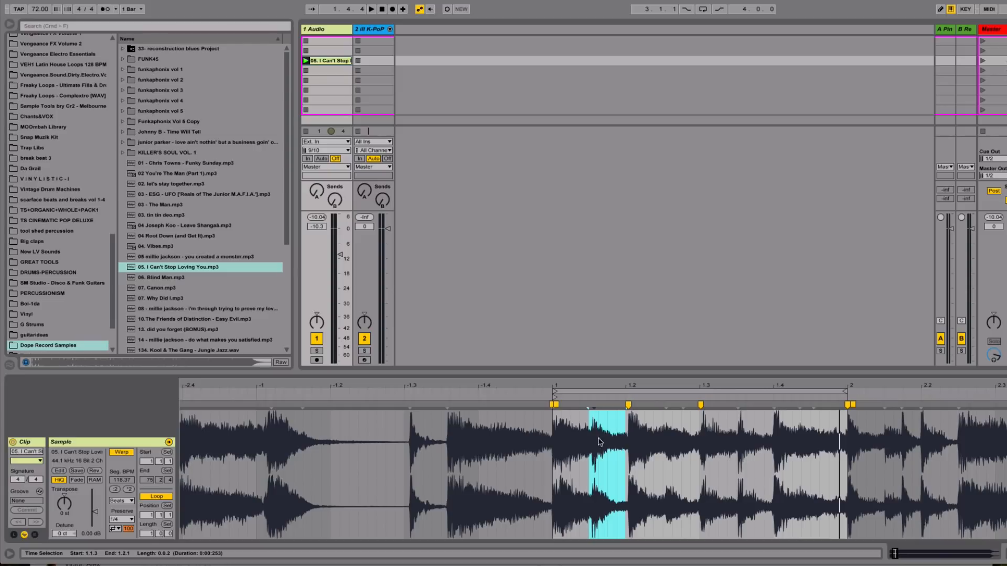
pyautogui.click(117, 529)
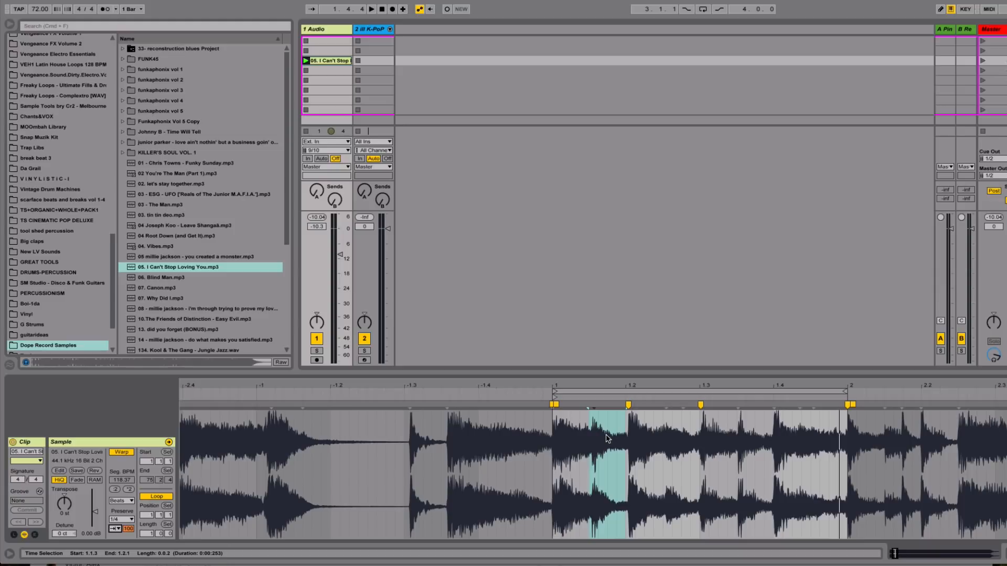
pyautogui.click(553, 446)
pyautogui.press('space')
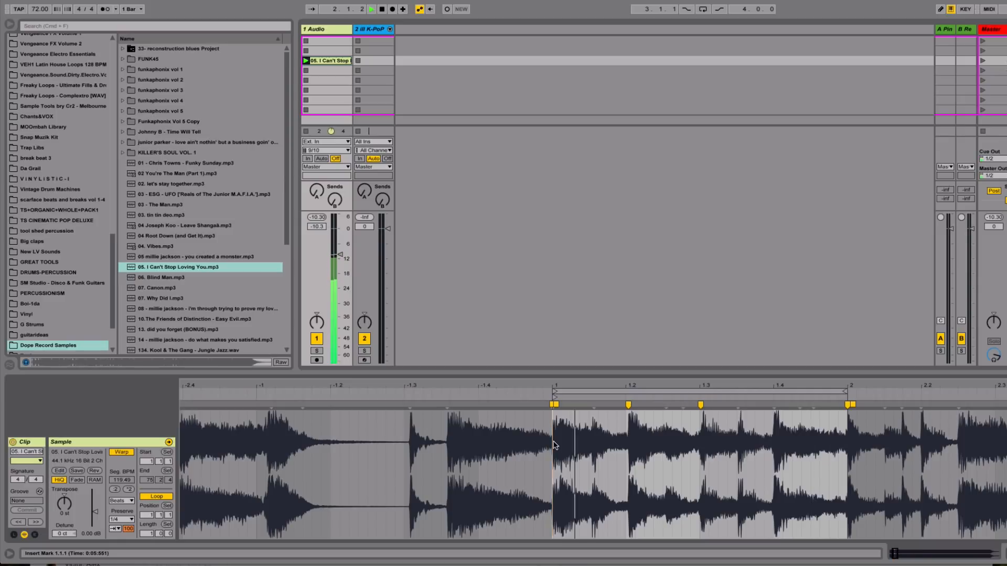
pyautogui.press('space')
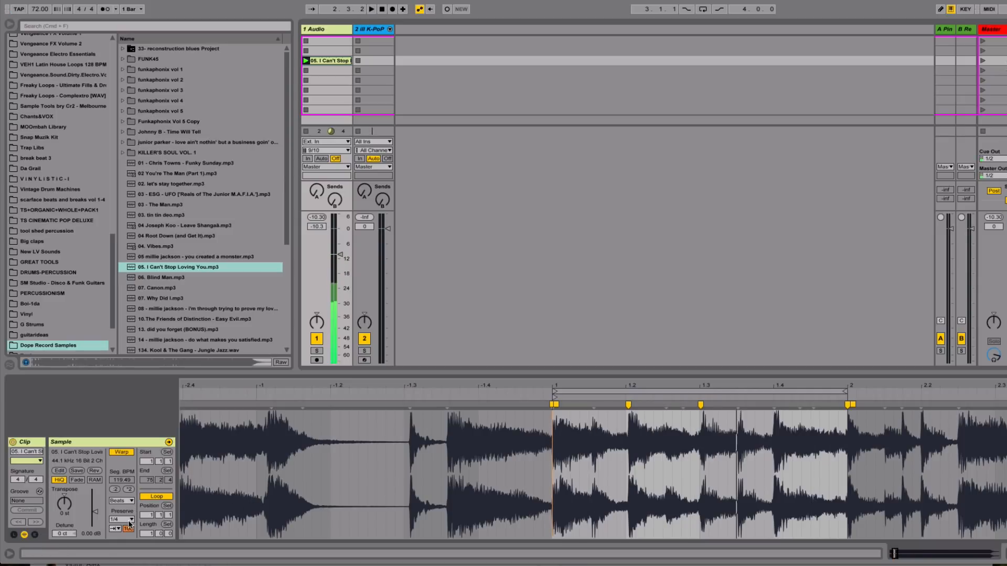
# Step: Set the Beats mode's Preserve value to 1/8 and audition the looped bar while raising the 1 Audio track's volume slightly
pyautogui.click(128, 522)
pyautogui.click(127, 483)
pyautogui.press('space')
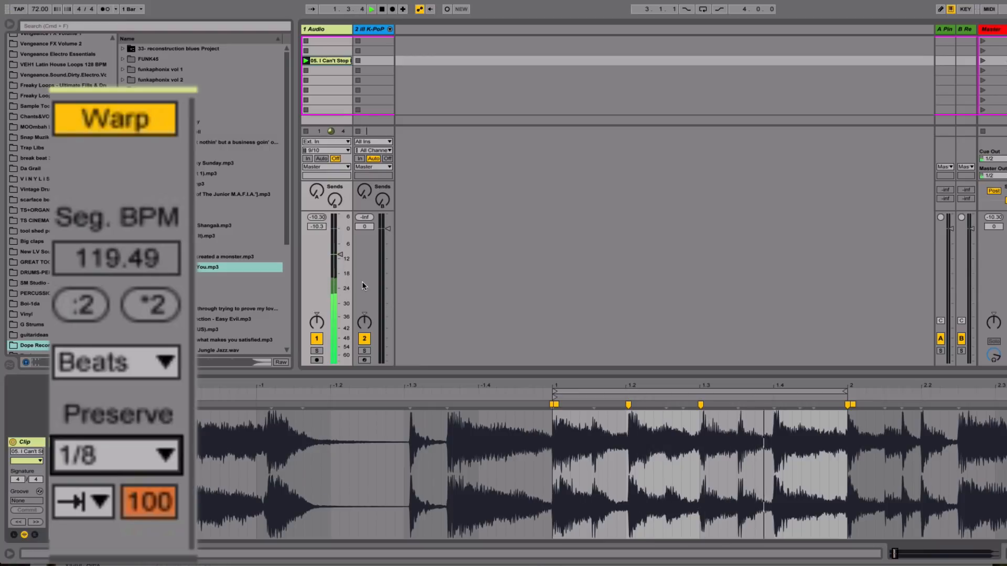
pyautogui.moveTo(339, 255); pyautogui.dragTo(339, 251)
pyautogui.press('space')
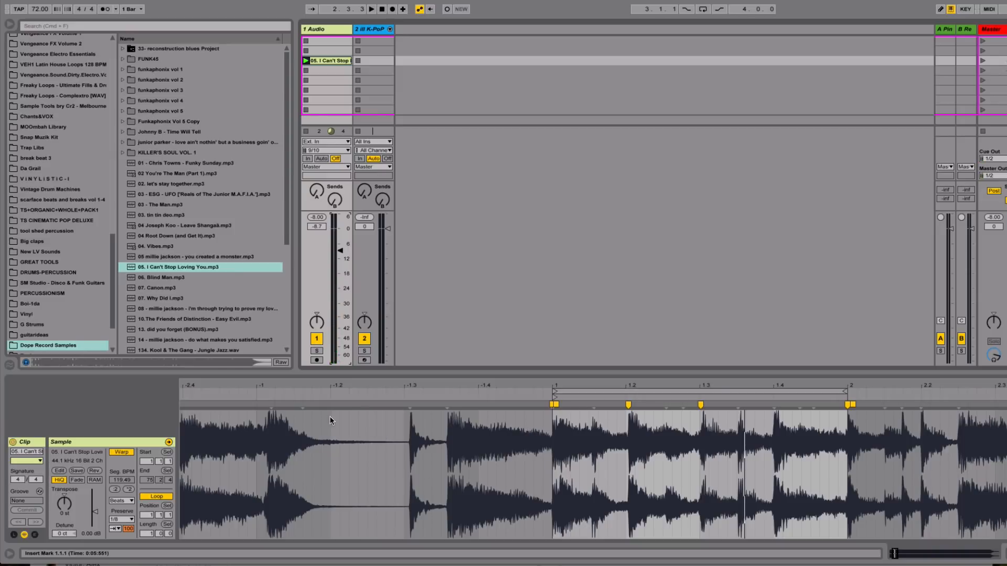
# Step: Audition the looped bar with a much lower transient envelope and return the envelope to 100
pyautogui.click(130, 530)
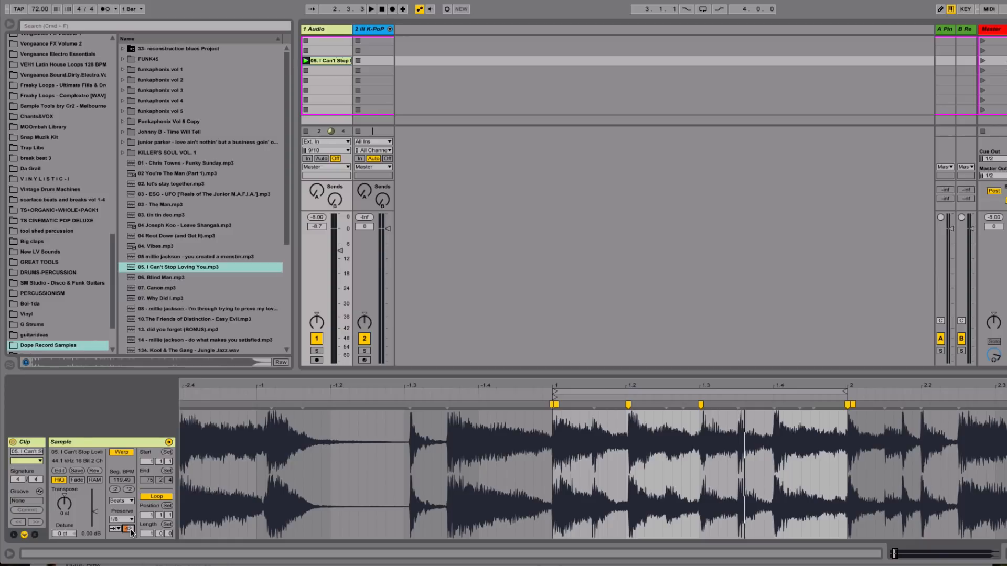
pyautogui.press('space')
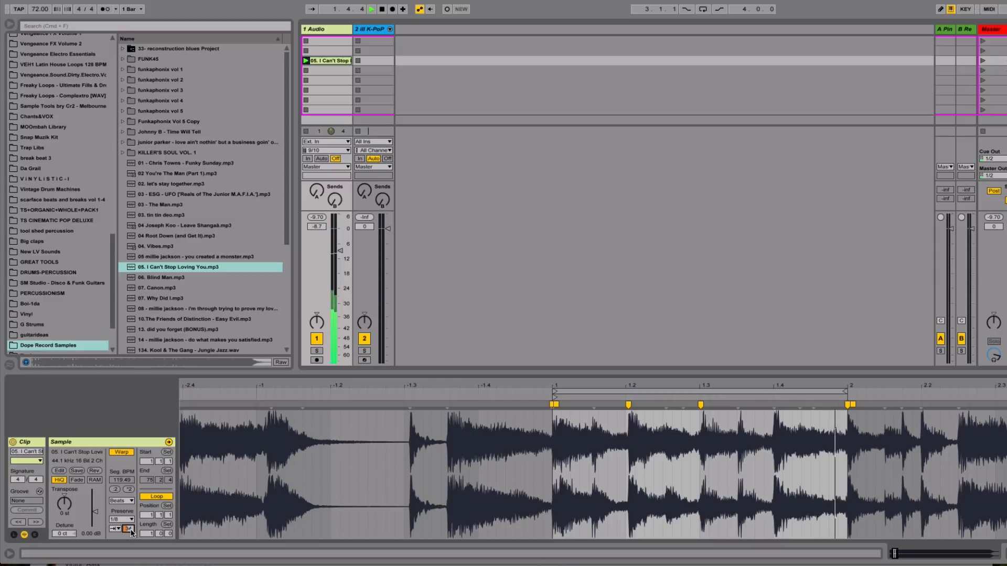
pyautogui.moveTo(131, 532); pyautogui.dragTo(133, 512)
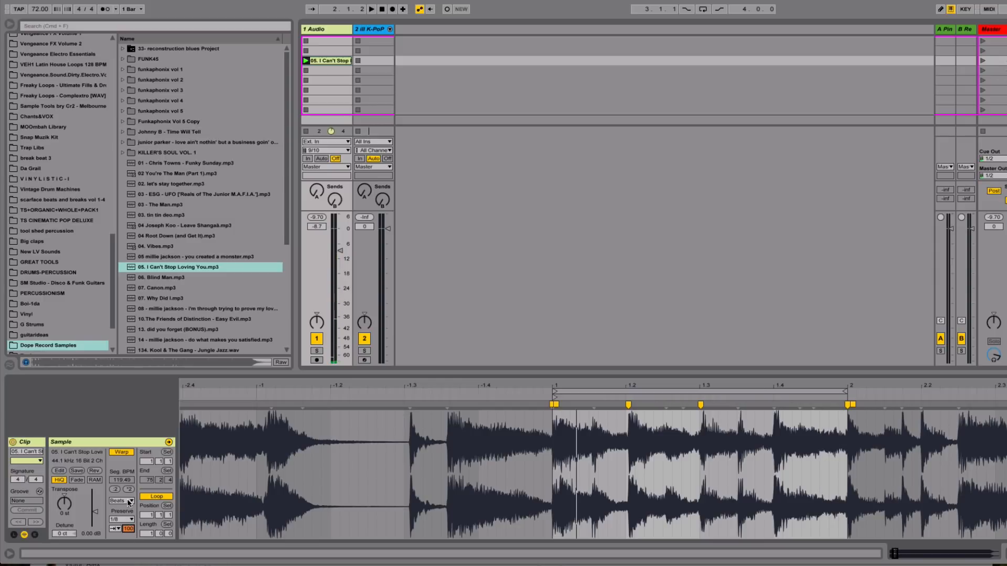
# Step: Switch the clip's warp mode to Tones, lower its grain size to 23.17, and audition the looped bar
pyautogui.click(129, 502)
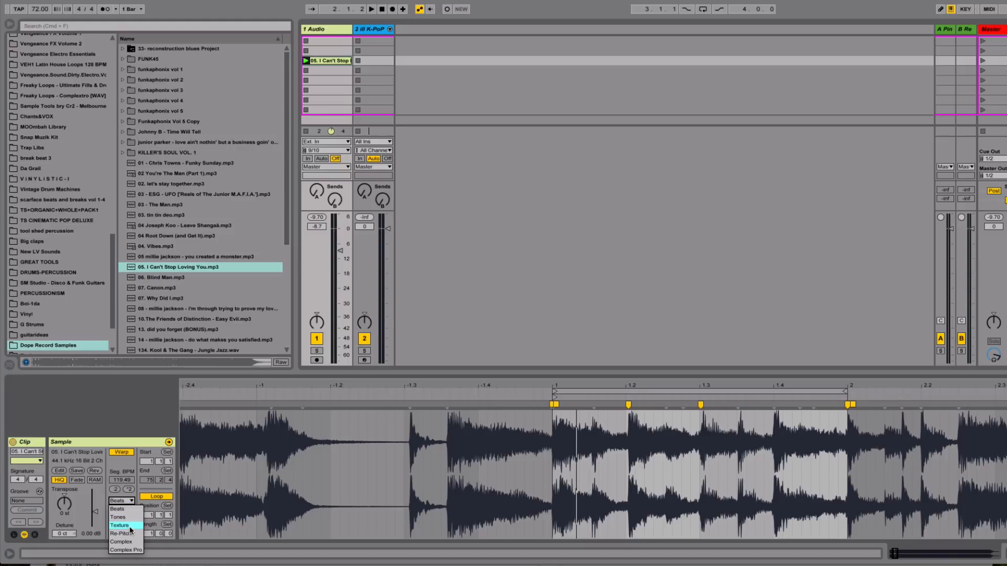
pyautogui.click(130, 517)
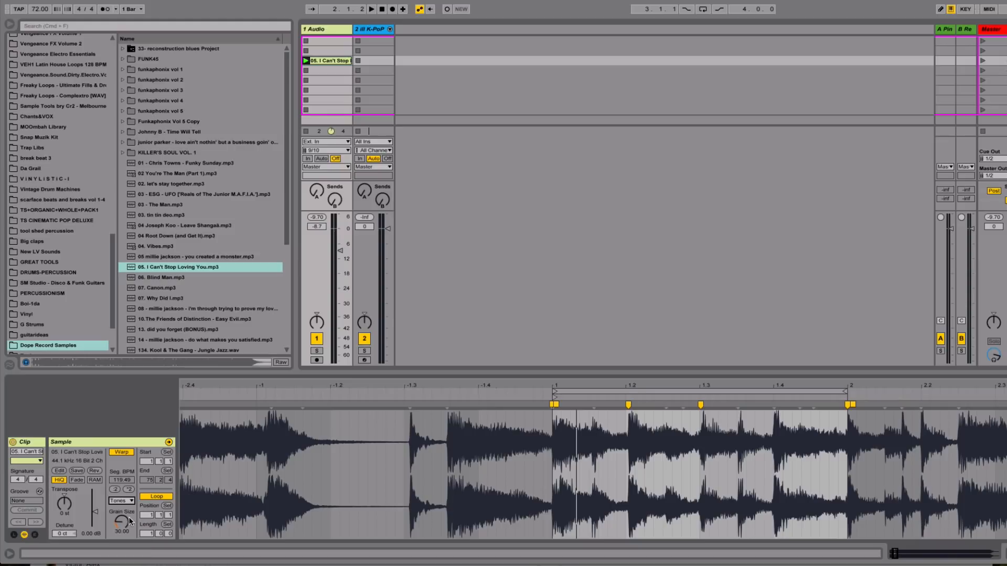
pyautogui.press('space')
pyautogui.moveTo(130, 521); pyautogui.dragTo(130, 527)
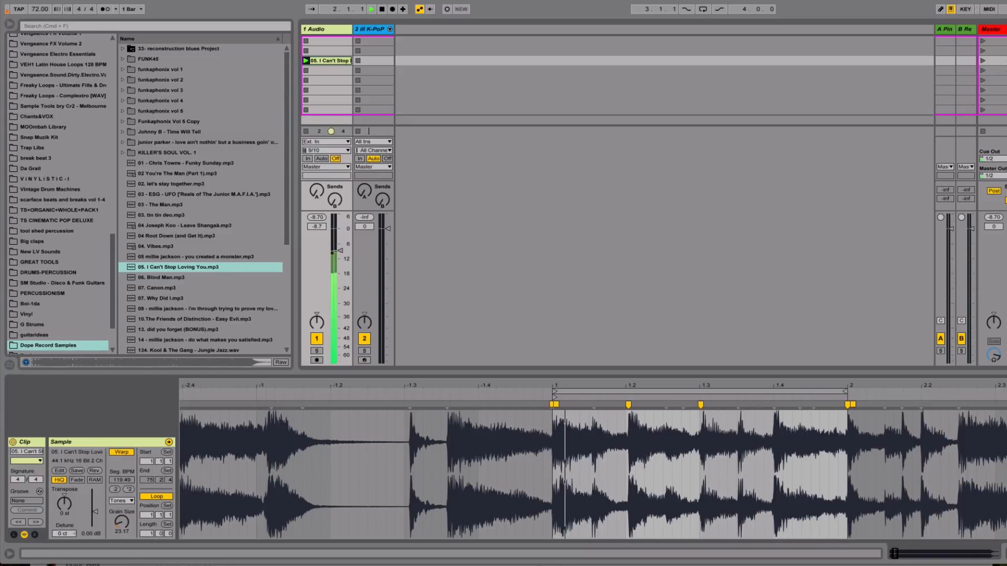
pyautogui.press('space')
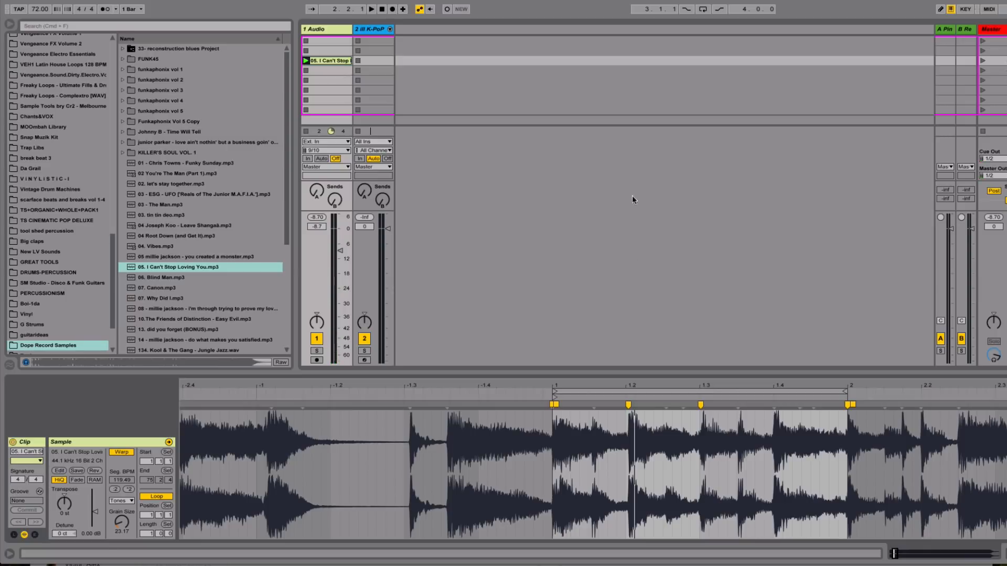
# Step: Stretch the first half of the bar by moving the 1.2 warp marker almost onto 1.3, and audition it in Tones mode
pyautogui.moveTo(627, 403); pyautogui.dragTo(701, 409)
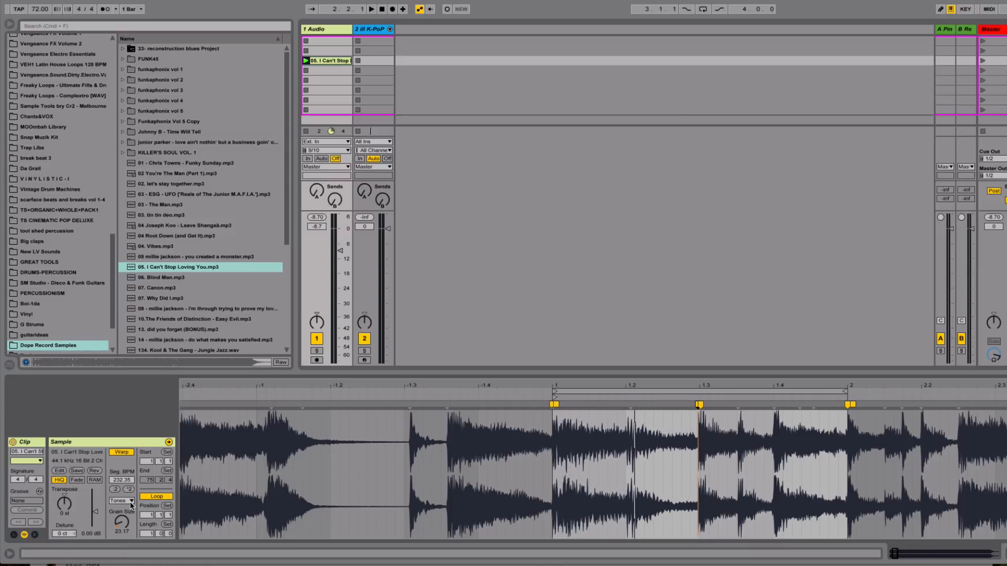
pyautogui.press('space')
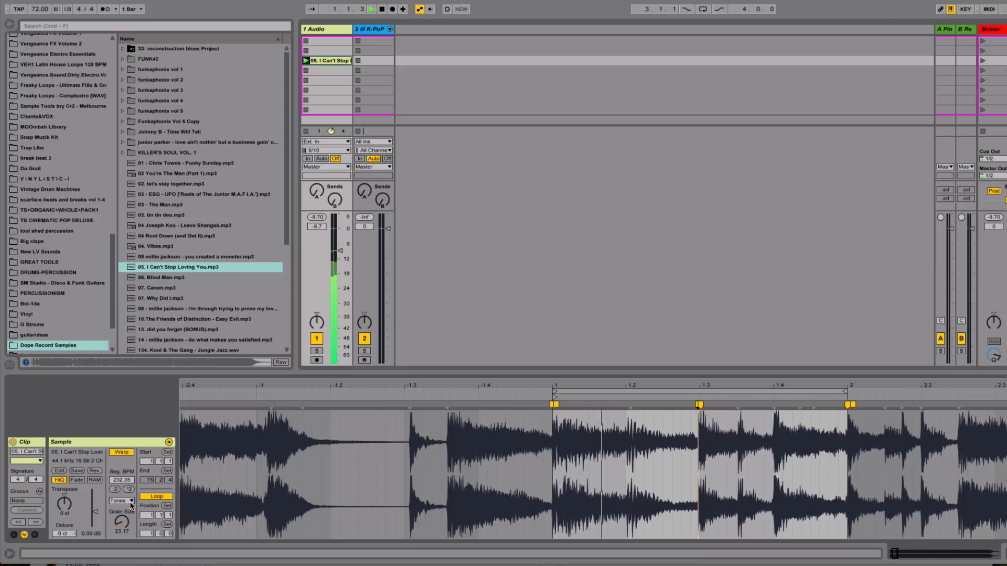
pyautogui.press('space')
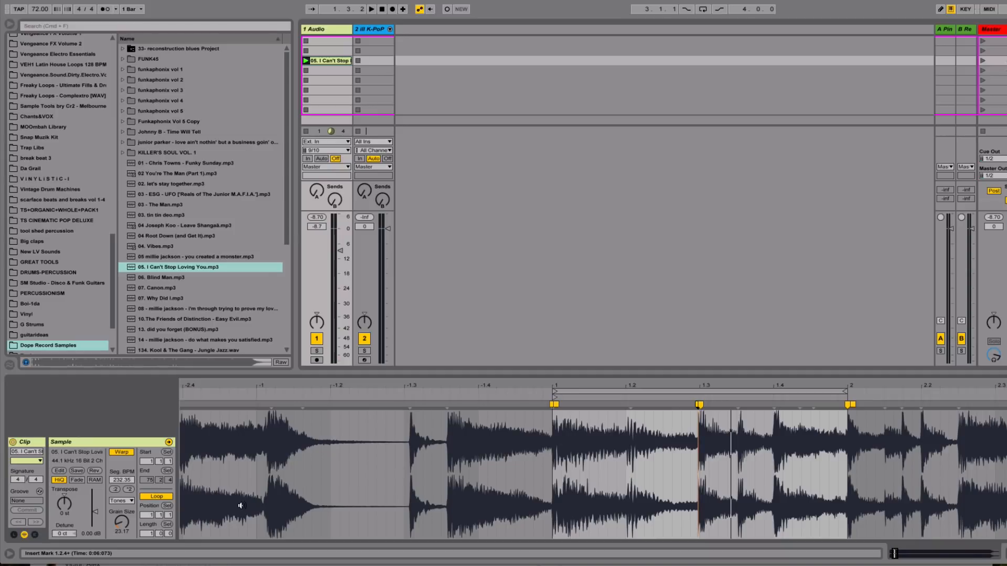
# Step: Switch the warp mode to Texture and audition the bar with its grain size raised to about 263 and lowered to about 94
pyautogui.click(126, 501)
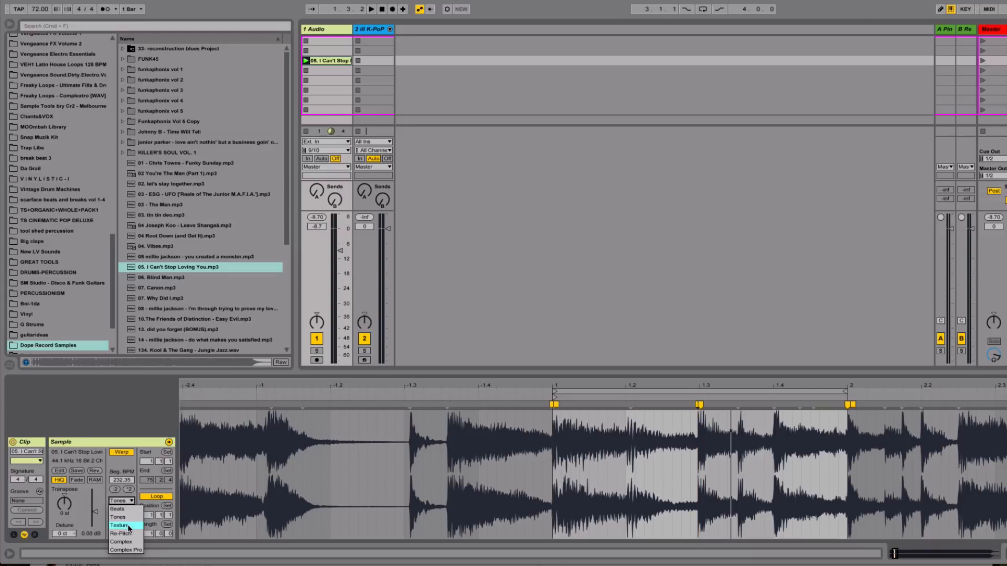
pyautogui.click(127, 525)
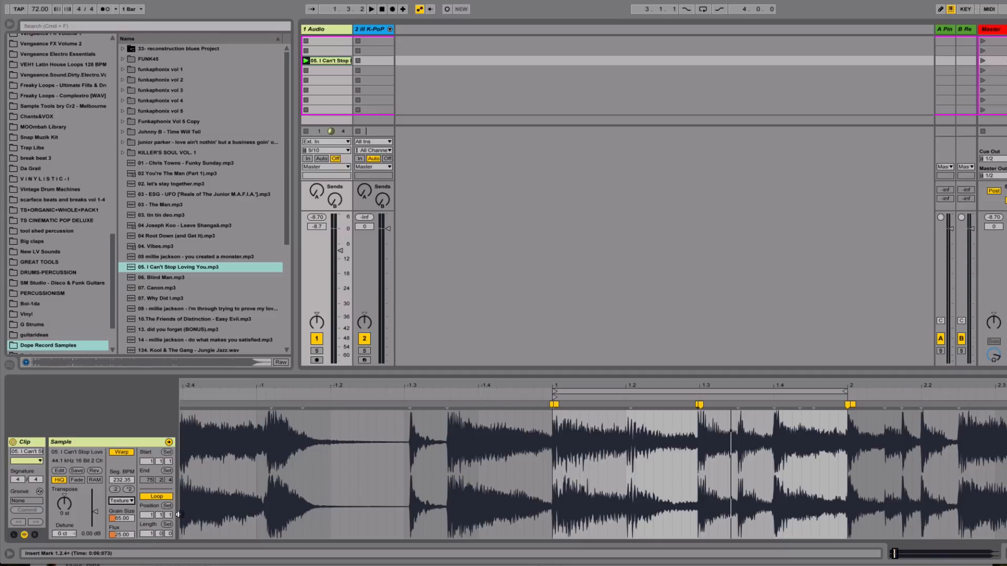
pyautogui.press('space')
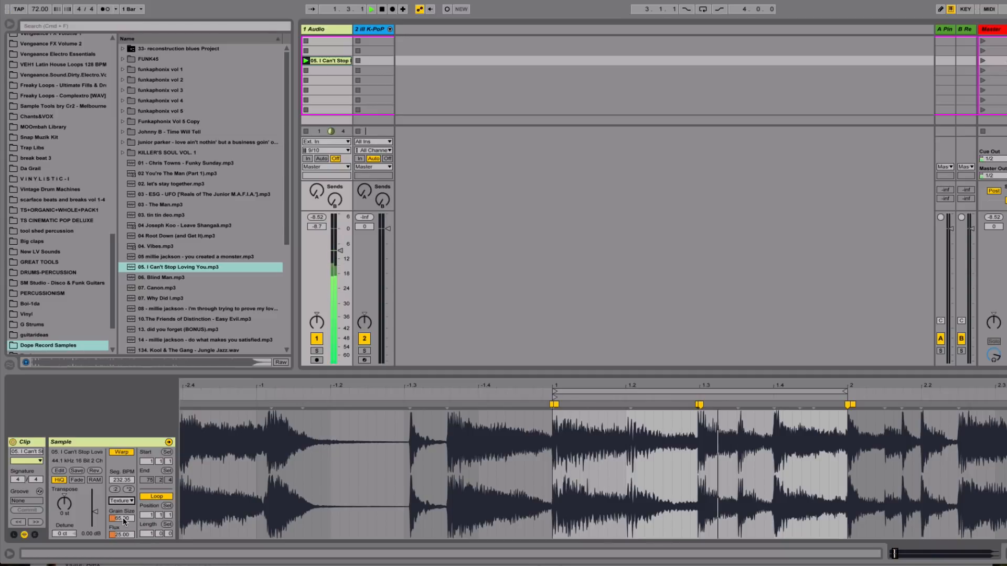
pyautogui.moveTo(123, 518); pyautogui.dragTo(123, 502)
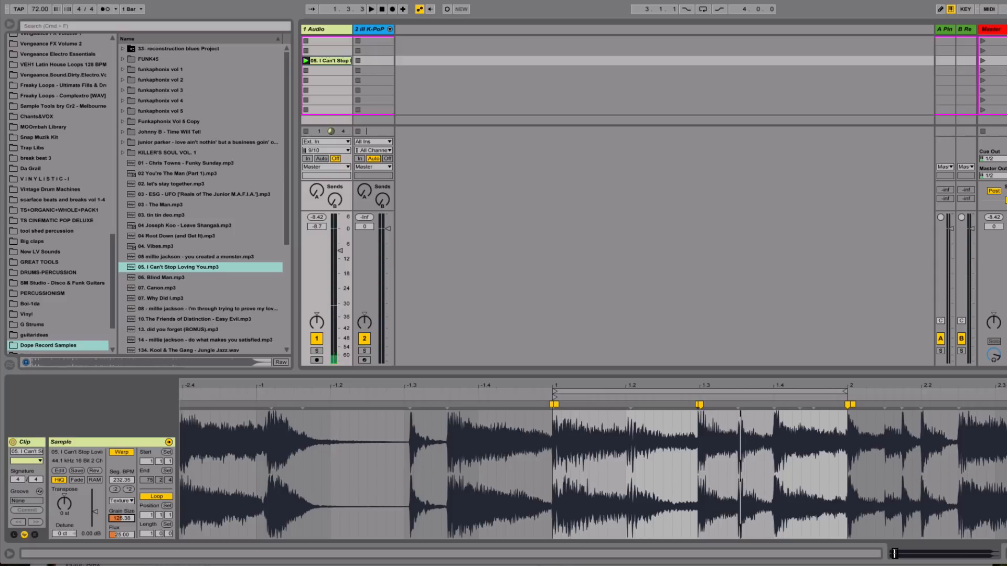
pyautogui.press('space')
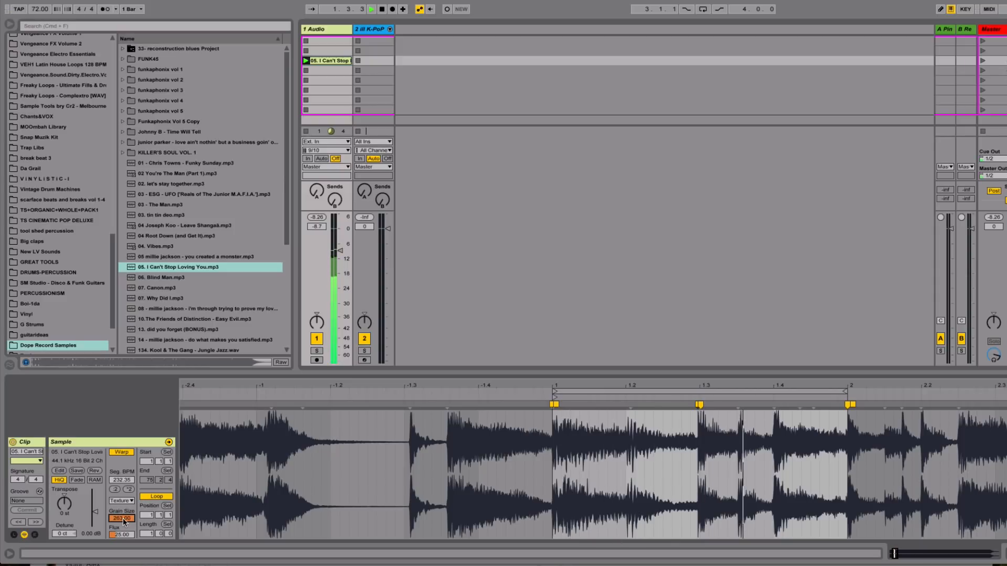
pyautogui.moveTo(123, 520); pyautogui.dragTo(121, 543)
pyautogui.press('space')
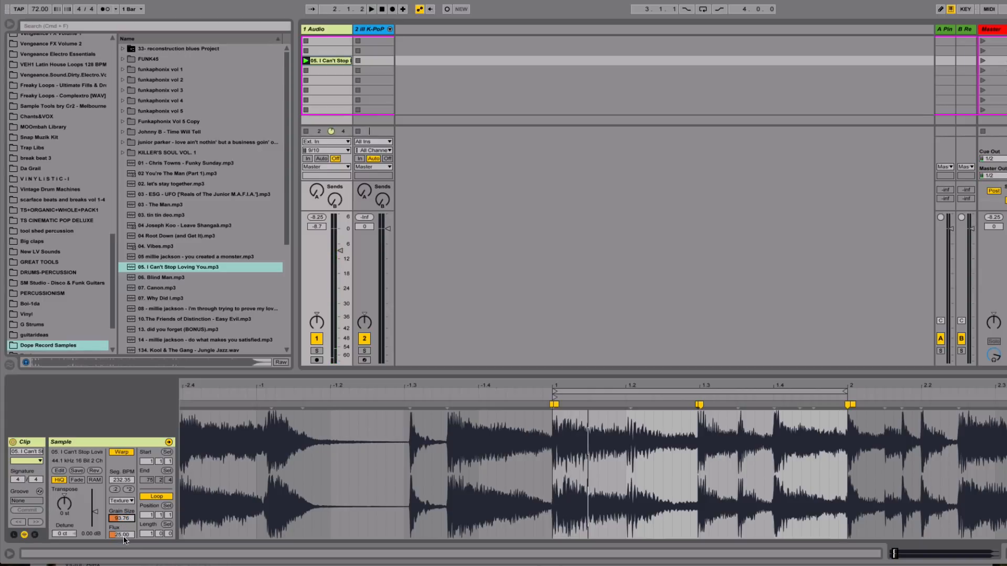
# Step: Switch the warp mode to Re-Pitch, set the song tempo to 94 BPM, and audition the looped bar
pyautogui.click(127, 501)
pyautogui.click(128, 535)
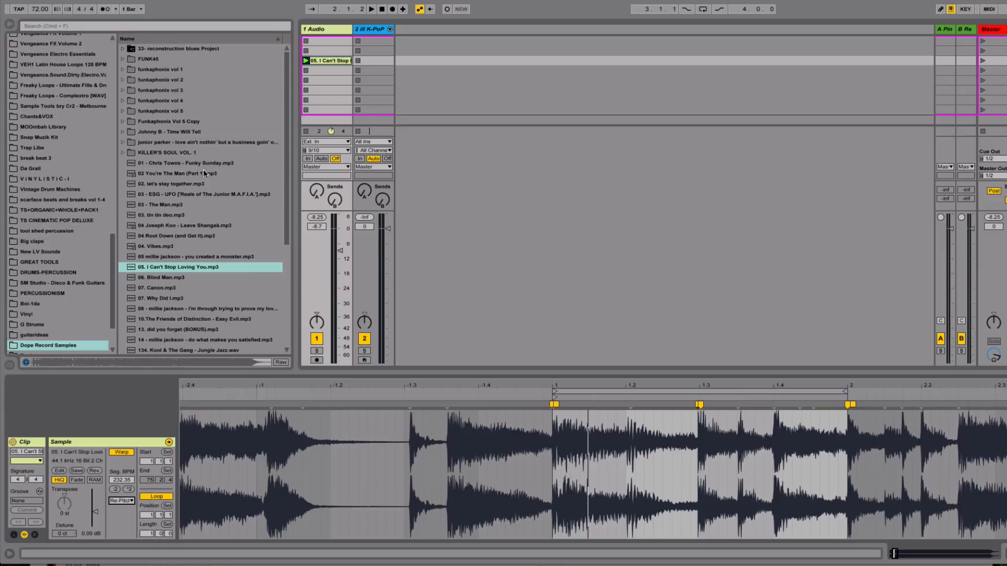
pyautogui.moveTo(45, 12); pyautogui.dragTo(45, 6)
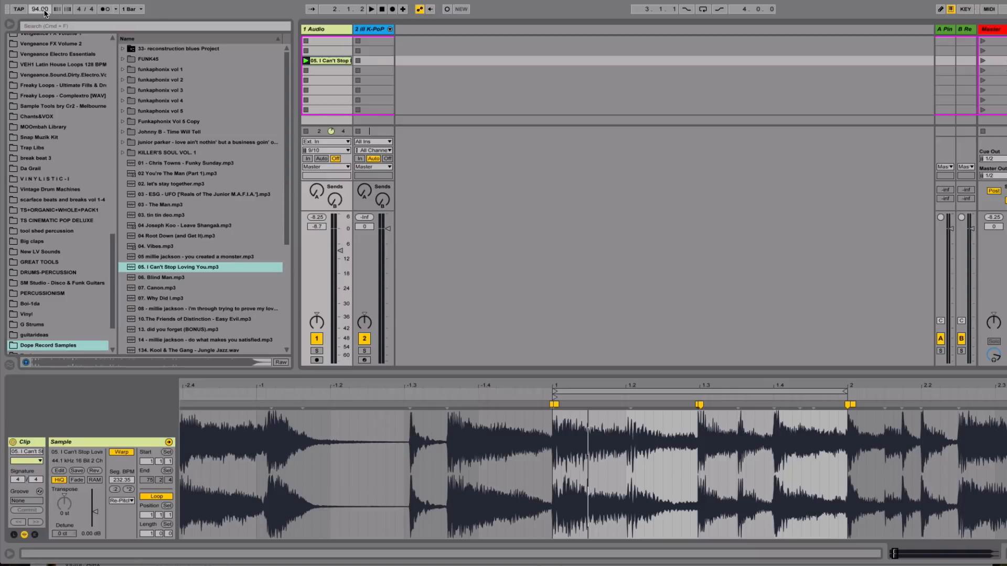
pyautogui.press('space')
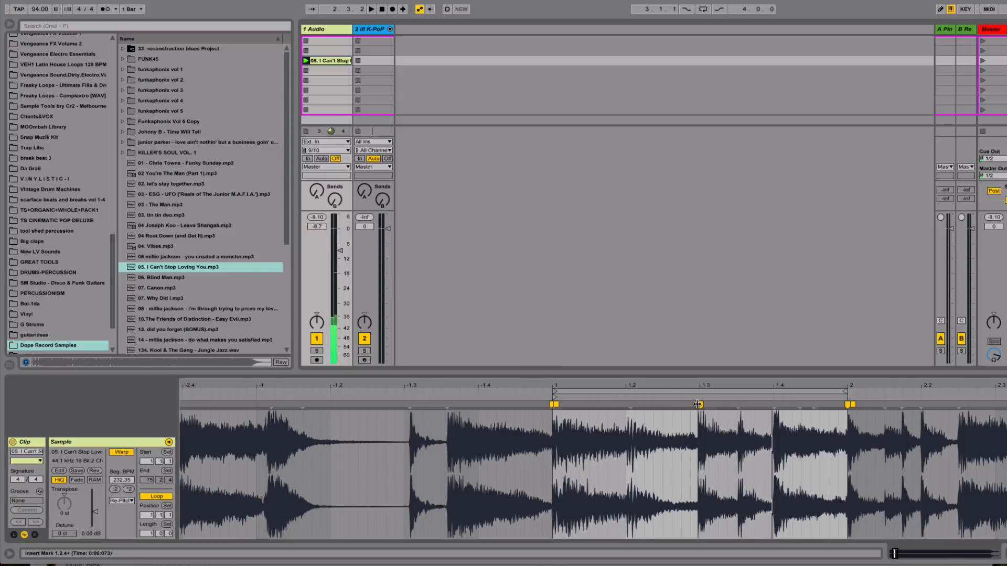
# Step: Move the stretched warp marker back to beat 1.2 and audition the looped bar in Re-Pitch mode
pyautogui.moveTo(702, 408)
pyautogui.mouseDown()
pyautogui.moveTo(629, 411)
pyautogui.moveTo(702, 415)
pyautogui.moveTo(644, 415)
pyautogui.mouseUp()
pyautogui.moveTo(701, 435); pyautogui.dragTo(775, 438)
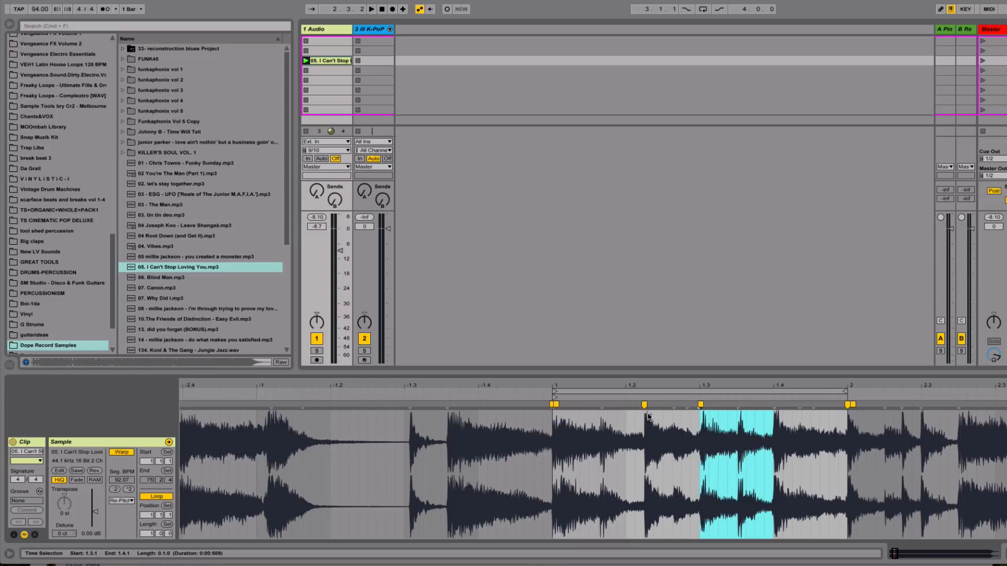
pyautogui.moveTo(642, 404); pyautogui.dragTo(626, 404)
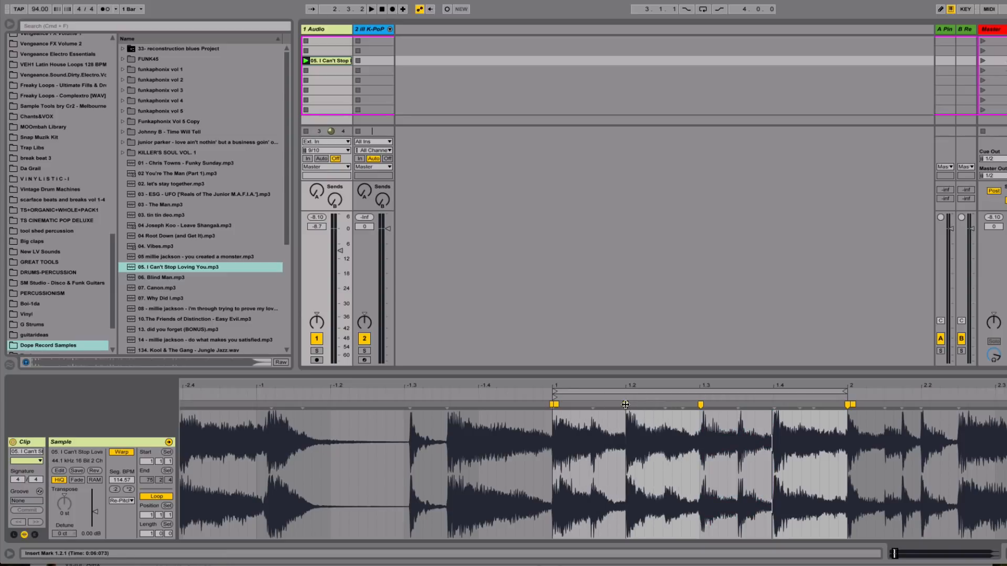
pyautogui.press('space')
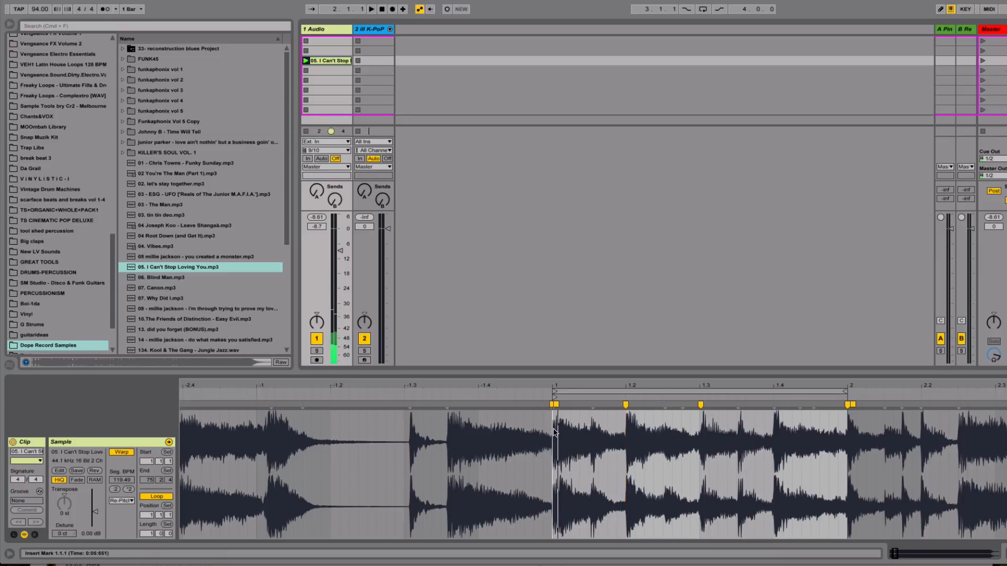
# Step: Delete the extra warp marker just after beat 1.1 and the markers at beats 1.2 and 1.3
pyautogui.moveTo(553, 419); pyautogui.dragTo(751, 434)
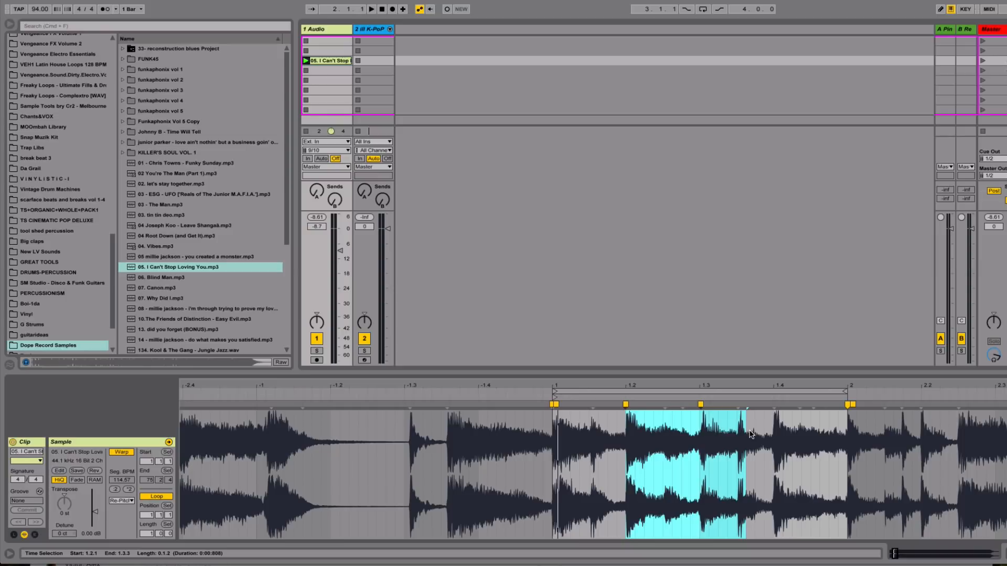
pyautogui.click(654, 434)
pyautogui.doubleClick(556, 404)
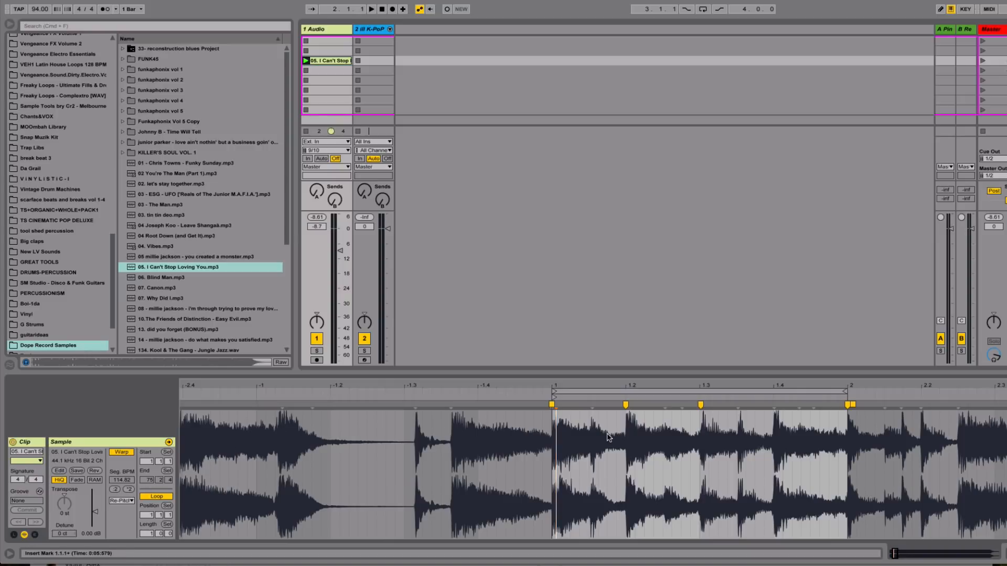
pyautogui.doubleClick(626, 404)
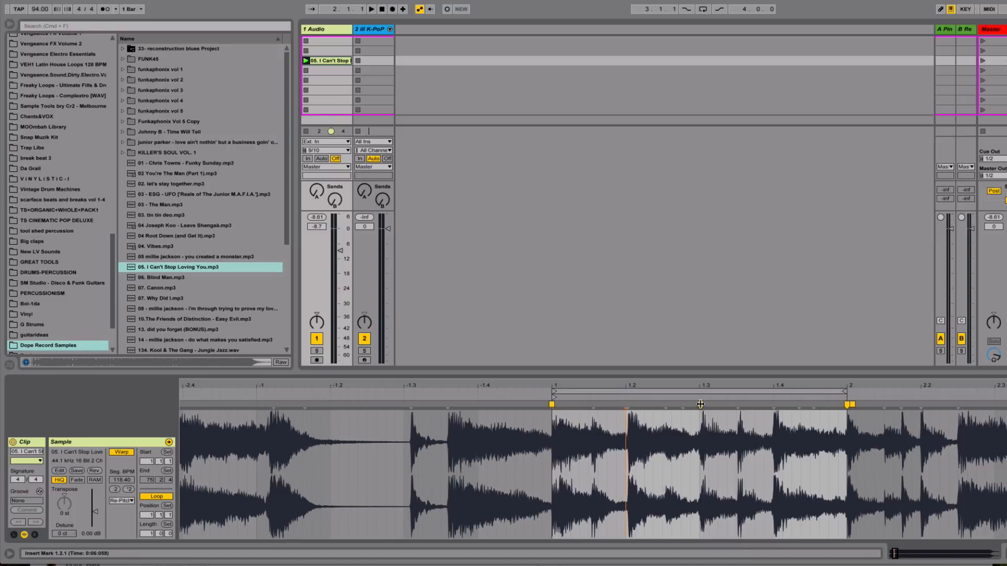
pyautogui.doubleClick(700, 404)
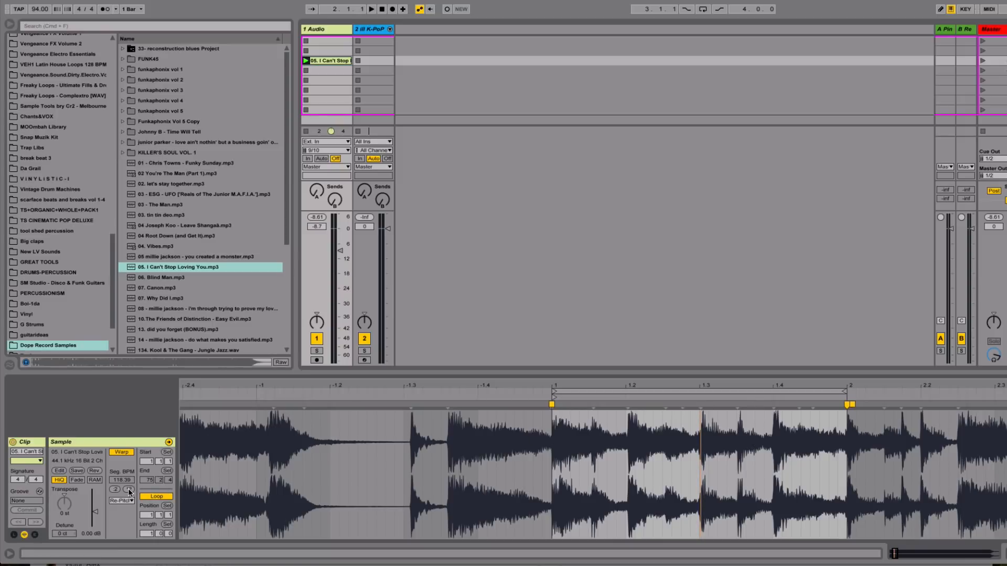
# Step: Play the looped bar while doubling the segment BPM and halving it back
pyautogui.press('space')
pyautogui.click(129, 490)
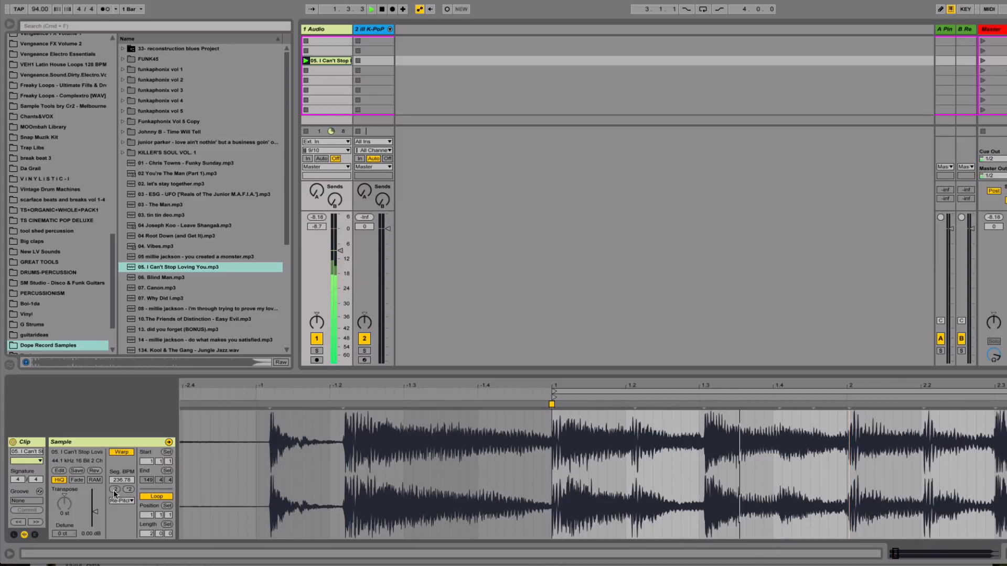
pyautogui.click(114, 489)
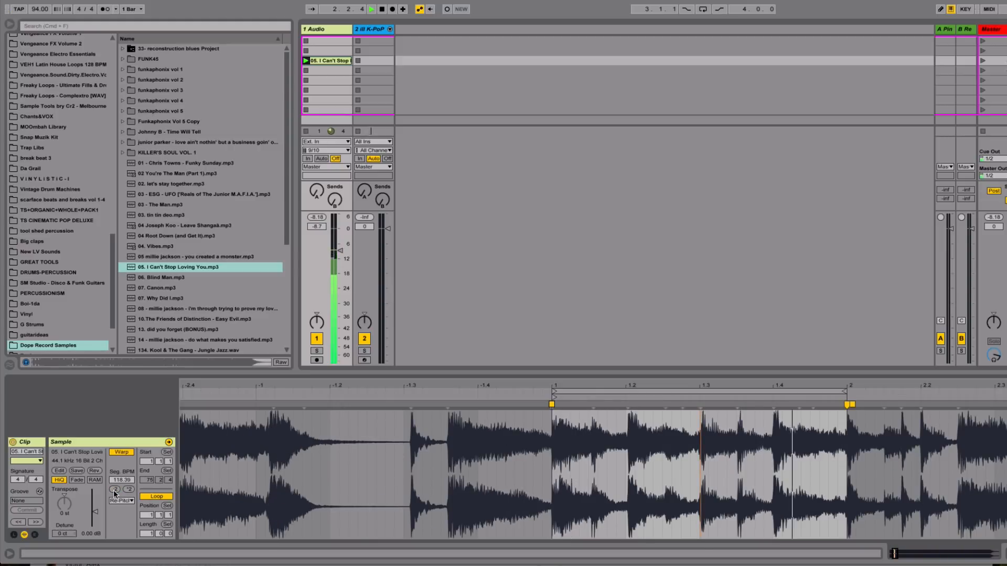
# Step: Halve the looped bar's segment BPM to 59.19 and switch its warp mode to Complex
pyautogui.click(114, 490)
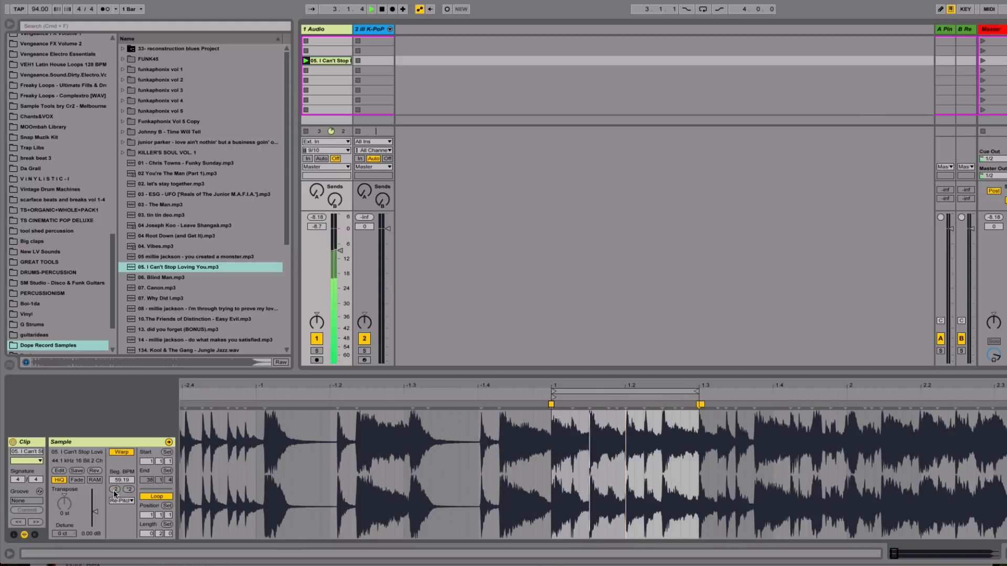
pyautogui.click(127, 502)
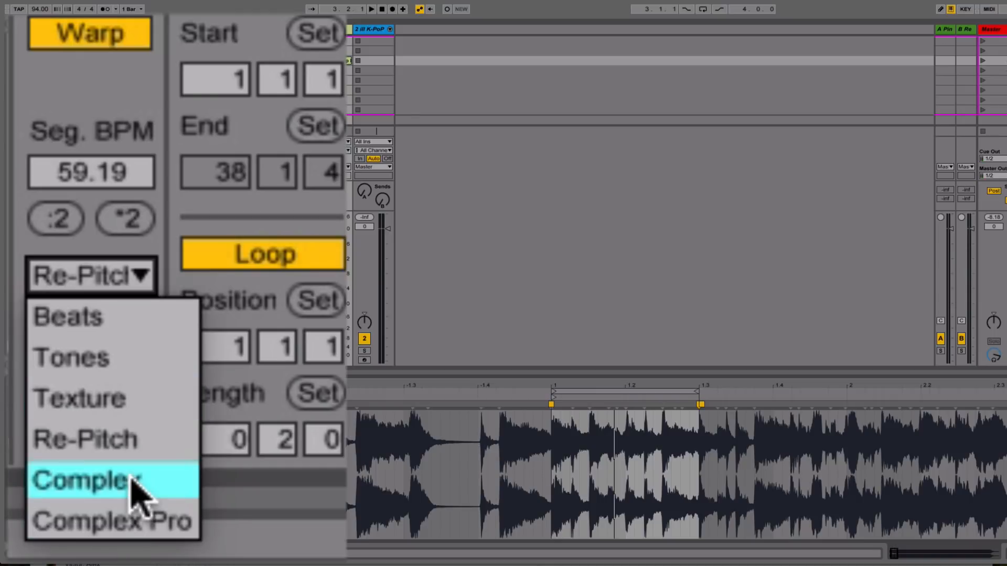
pyautogui.click(134, 490)
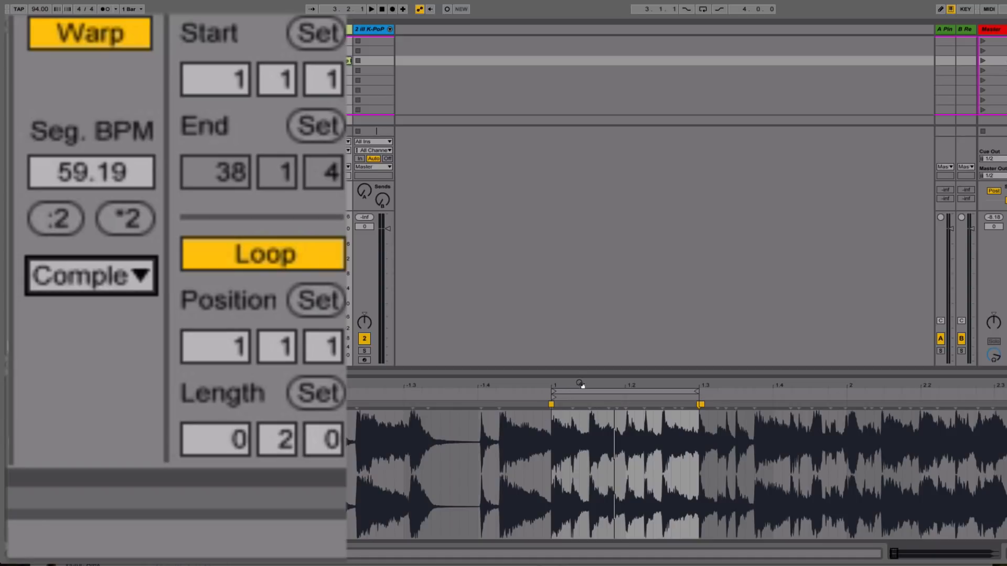
# Step: Lower the song tempo to 90 BPM and double the segment BPM to 118.39 while auditioning the loop in Complex mode
pyautogui.moveTo(580, 383)
pyautogui.mouseDown()
pyautogui.moveTo(580, 445)
pyautogui.moveTo(564, 386)
pyautogui.mouseUp()
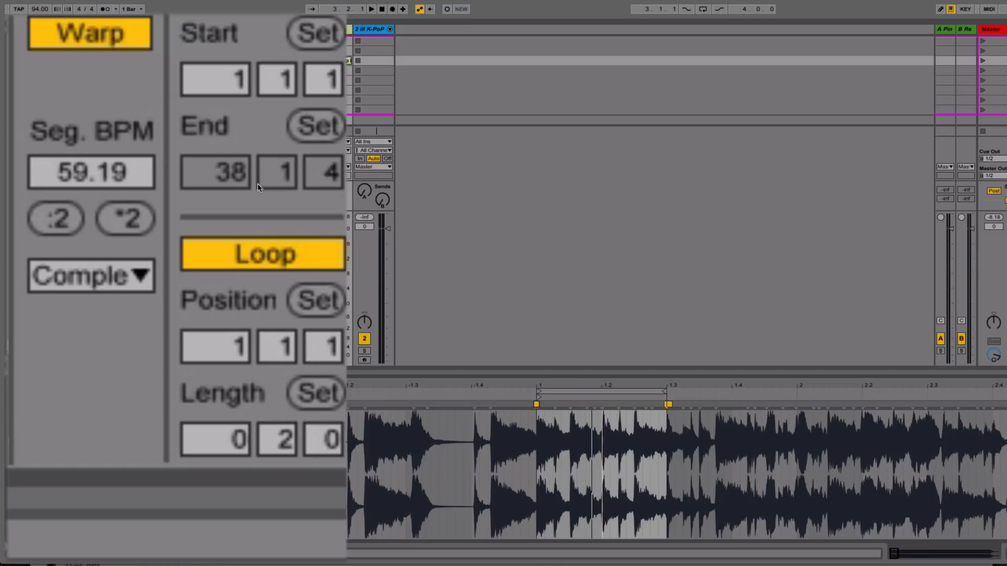
pyautogui.click(44, 10)
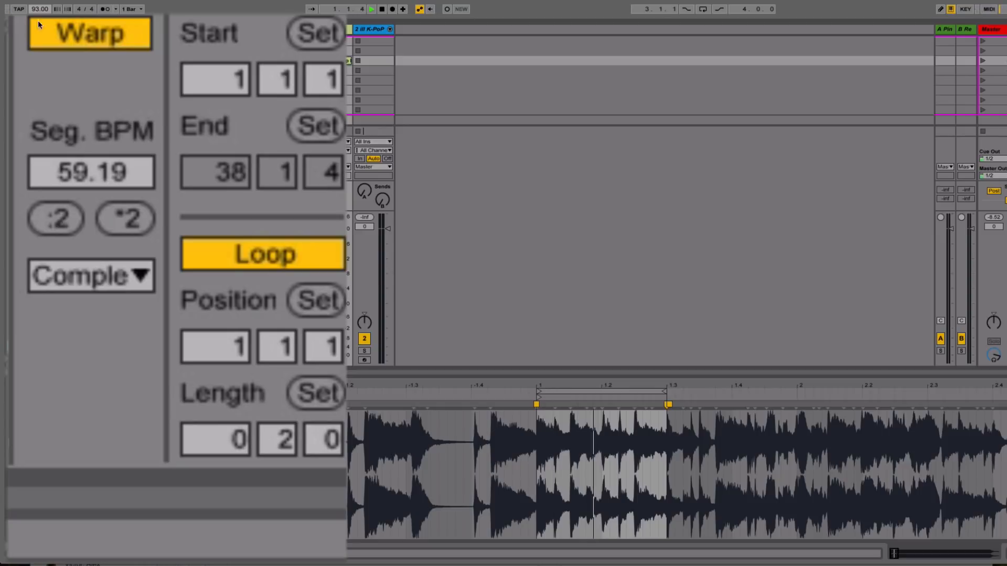
pyautogui.moveTo(40, 9); pyautogui.dragTo(41, 14)
pyautogui.press('space')
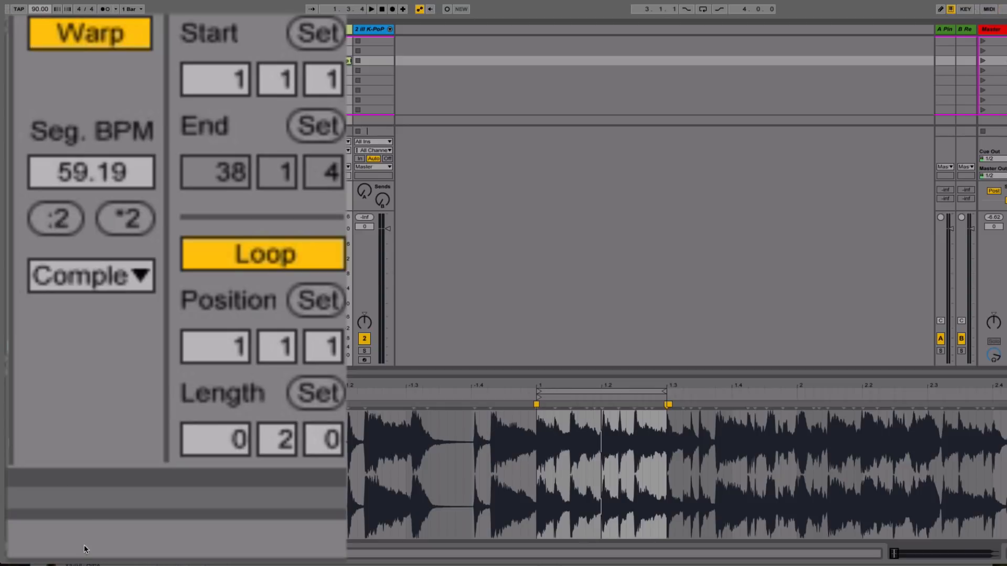
pyautogui.click(127, 219)
pyautogui.press('space')
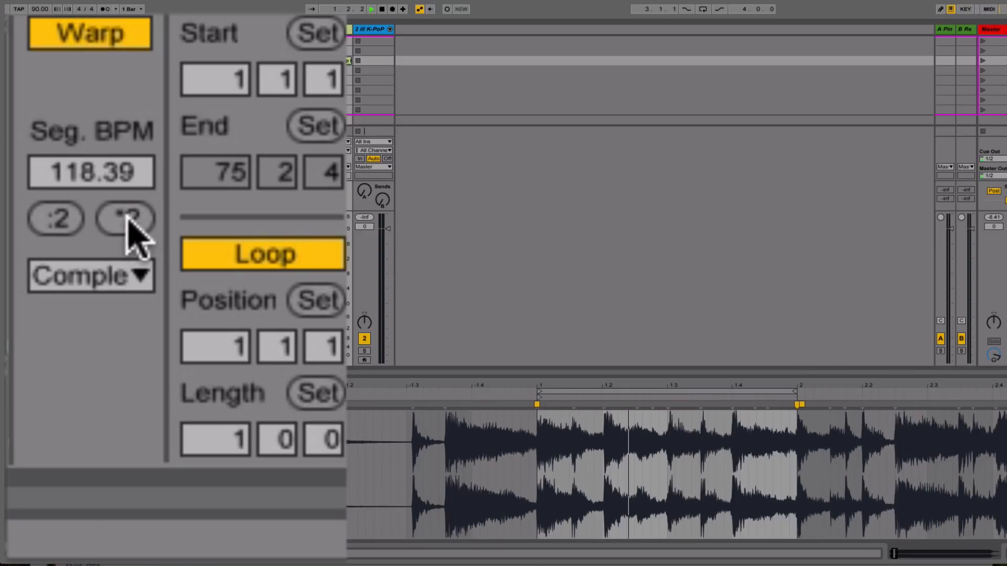
# Step: Switch the warp mode to Complex Pro and audition the looped bar transposed up 11 semitones
pyautogui.click(135, 292)
pyautogui.click(118, 520)
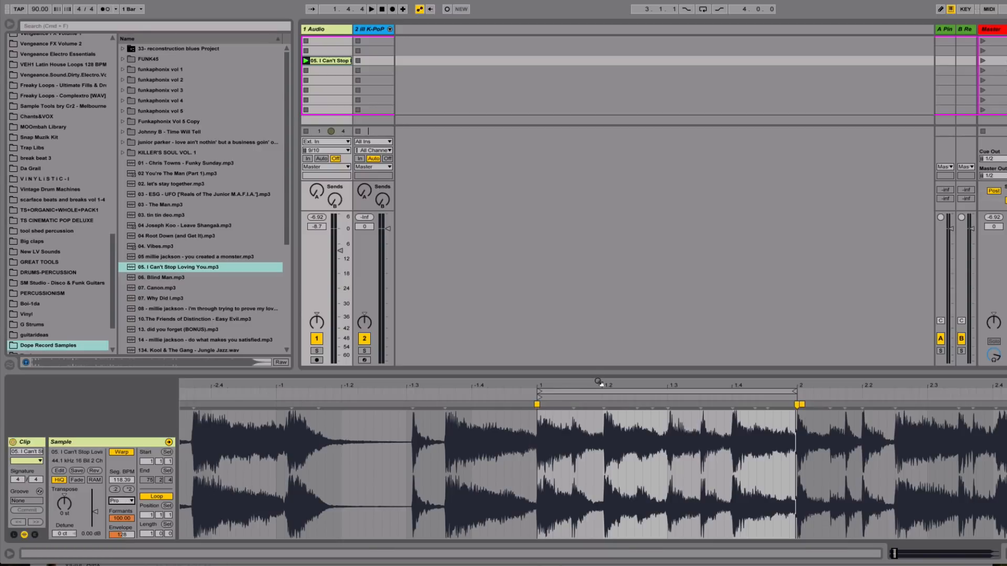
pyautogui.moveTo(599, 383); pyautogui.dragTo(447, 361)
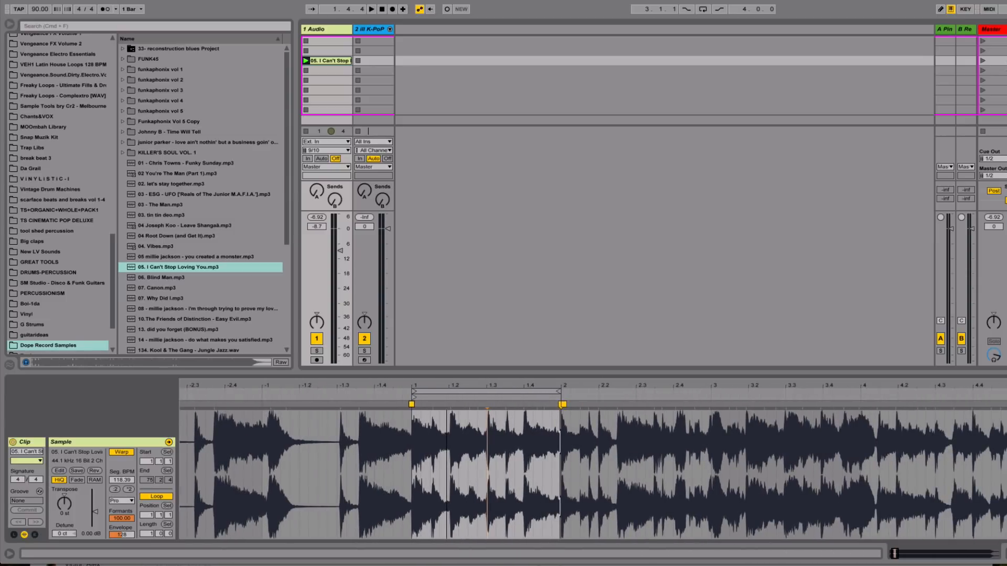
pyautogui.click(126, 500)
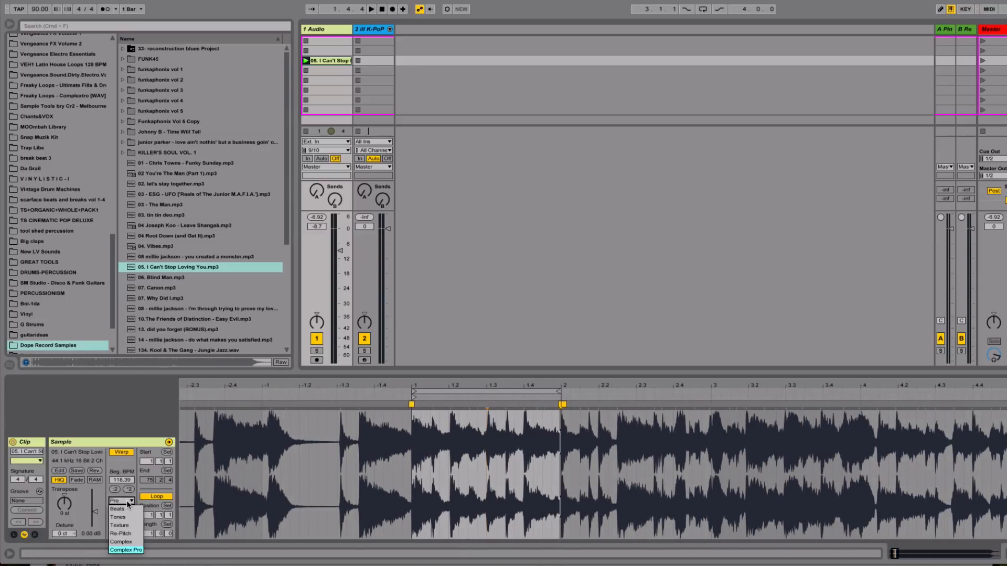
pyautogui.click(131, 550)
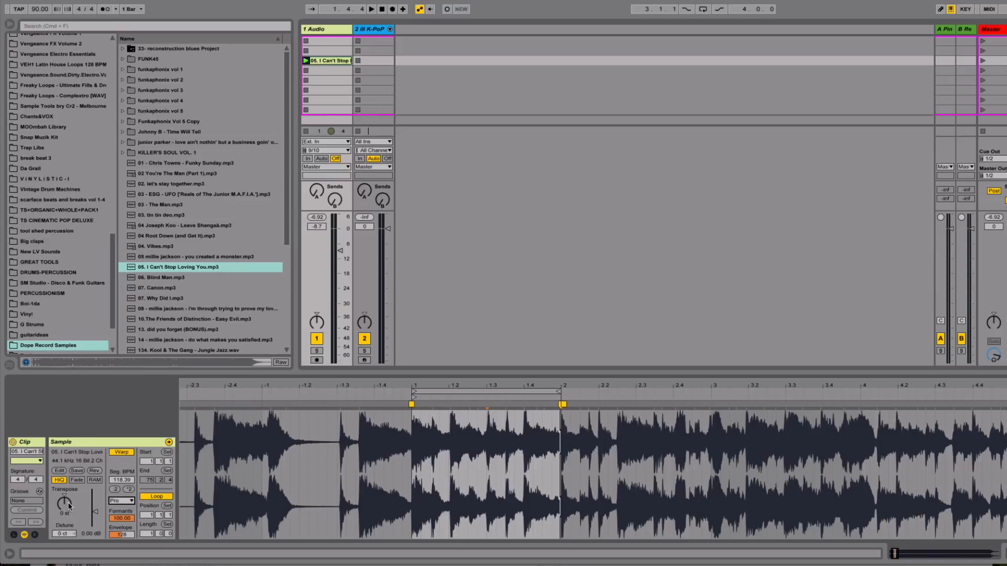
pyautogui.press('space')
pyautogui.moveTo(68, 502); pyautogui.dragTo(69, 505)
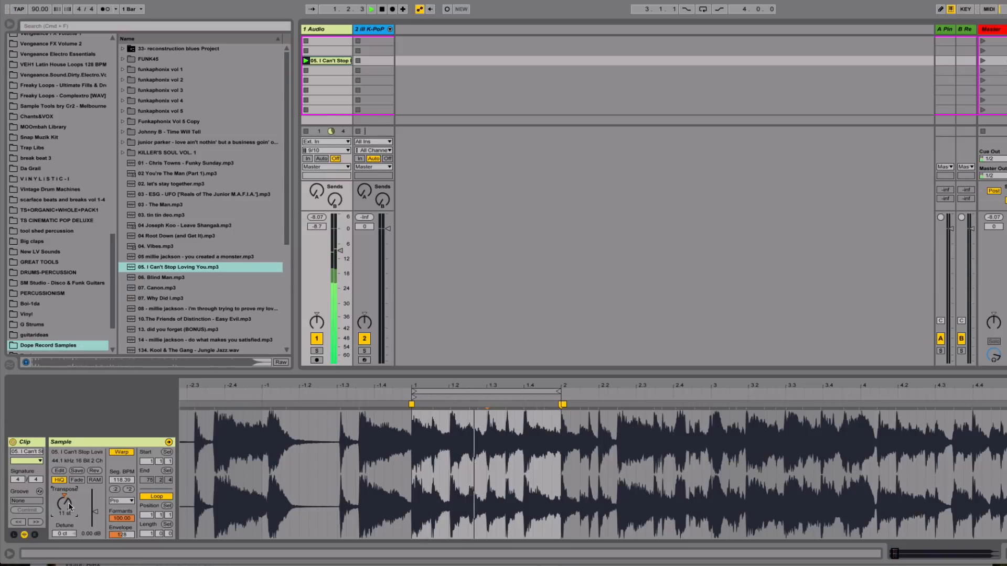
pyautogui.press('space')
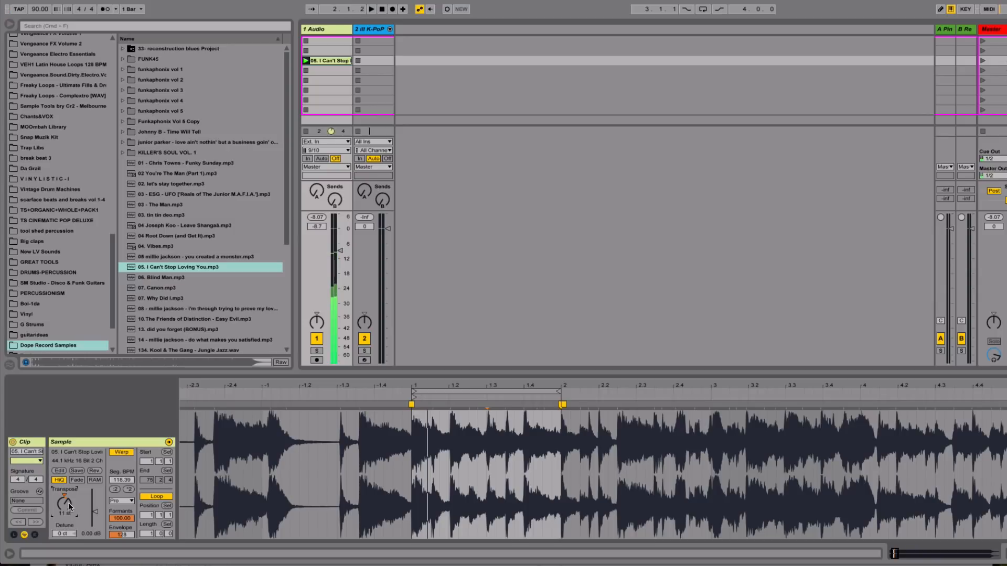
# Step: Switch the warp mode back to Complex and audition the looped bar transposed down to -11 semitones
pyautogui.click(126, 499)
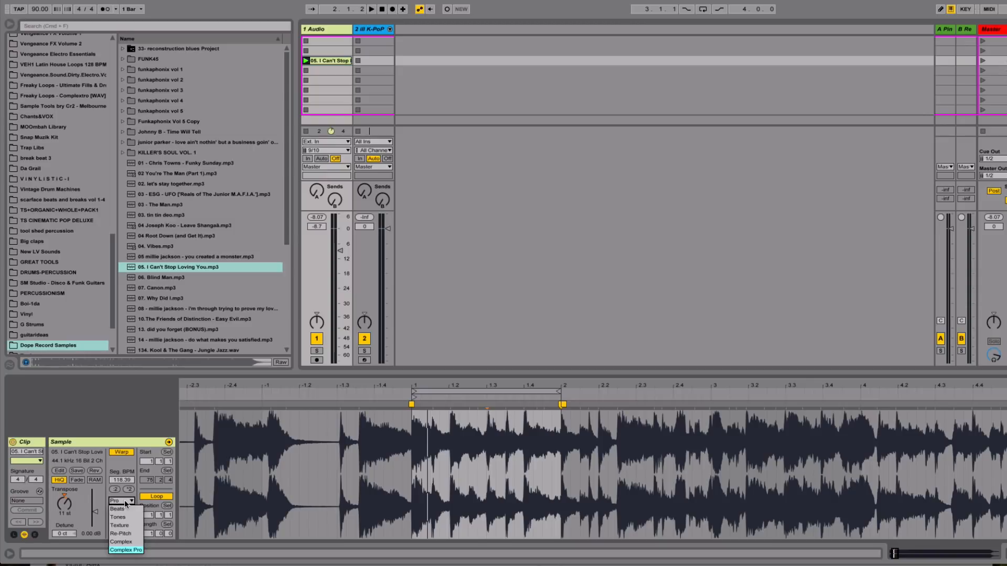
pyautogui.click(125, 543)
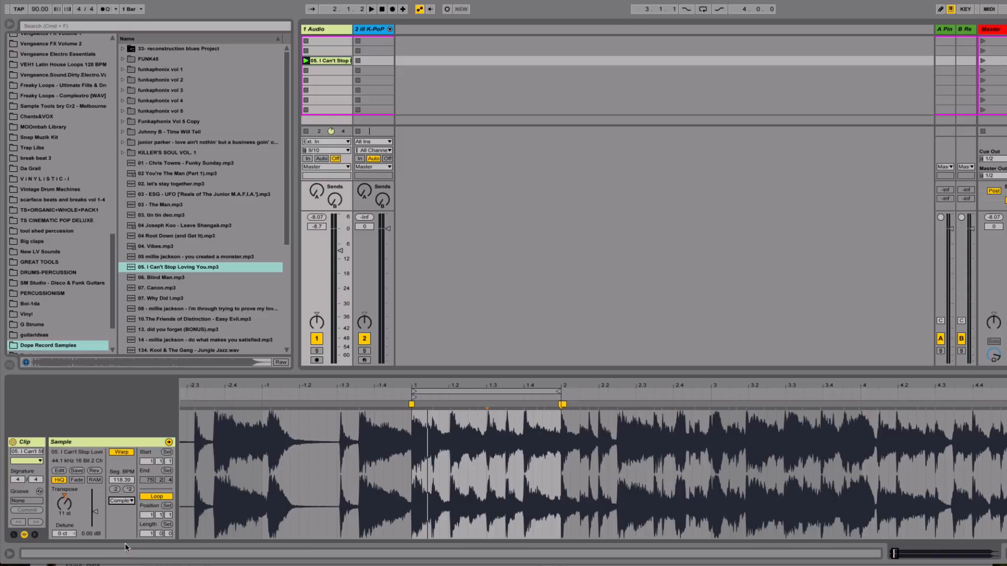
pyautogui.click(126, 500)
pyautogui.press('space')
pyautogui.moveTo(65, 504)
pyautogui.mouseDown()
pyautogui.moveTo(65, 542)
pyautogui.moveTo(66, 511)
pyautogui.mouseUp()
pyautogui.press('space')
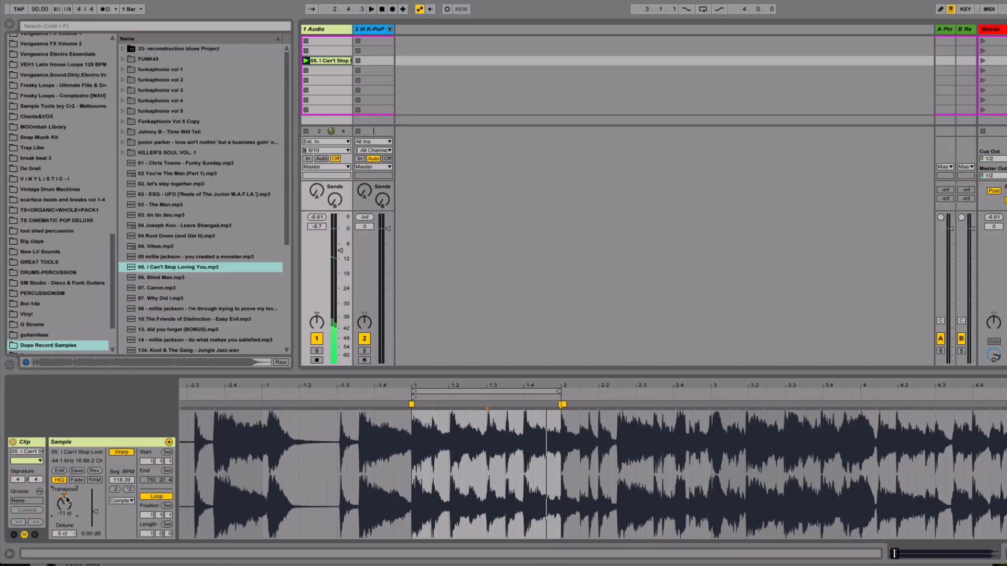
# Step: Reset the transposition, reverse the sample, and set its transpose to -2 semitones
pyautogui.press('Delete')
pyautogui.click(94, 471)
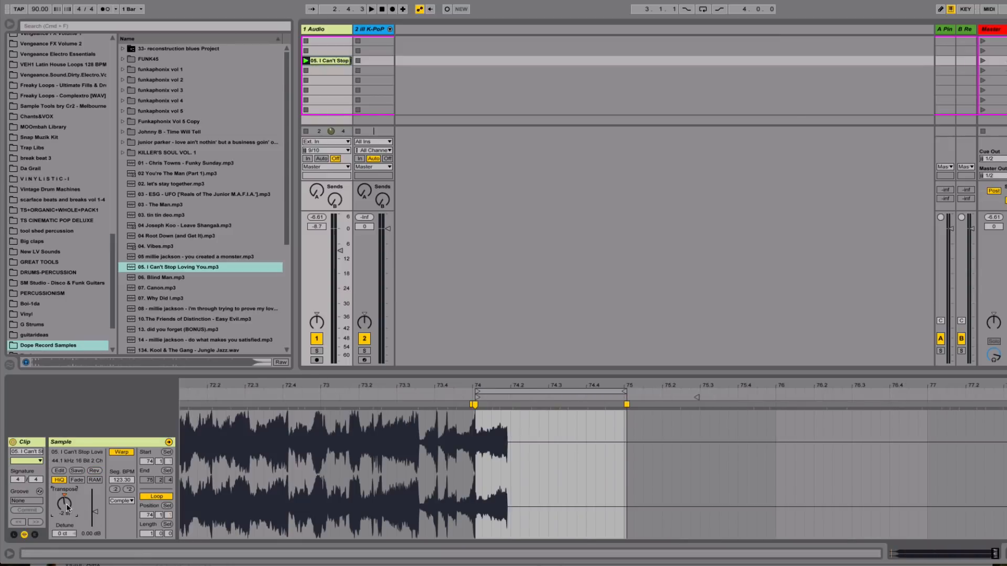
pyautogui.moveTo(68, 506); pyautogui.dragTo(67, 511)
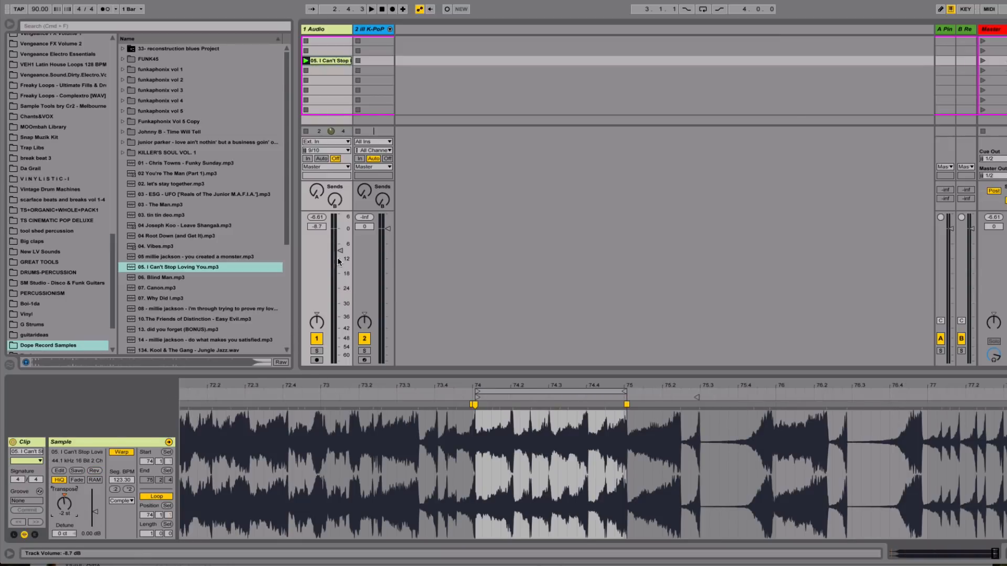
# Step: Play the reversed loop while lowering the first audio track's volume to -14.7 dB
pyautogui.moveTo(339, 250); pyautogui.dragTo(340, 257)
pyautogui.press('space')
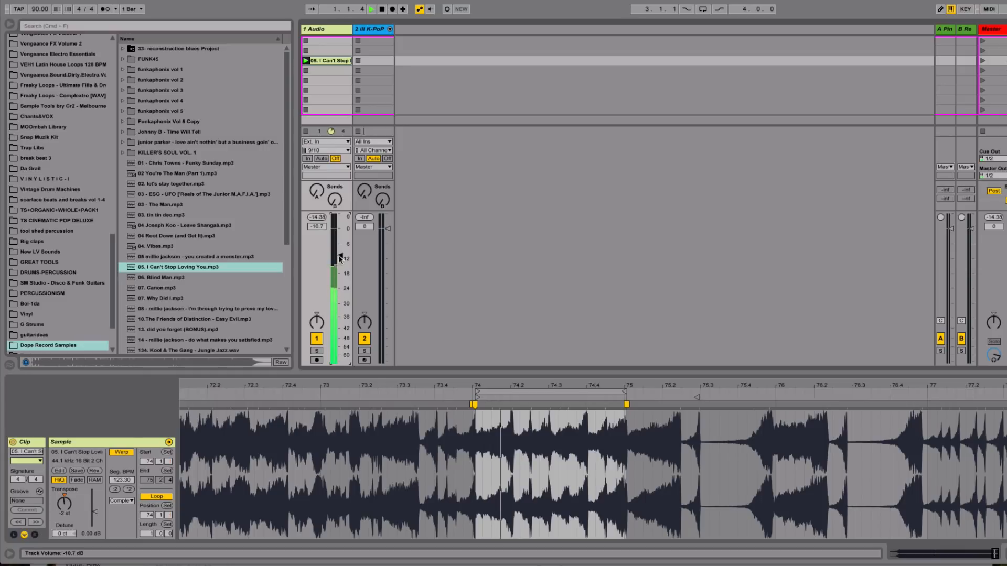
pyautogui.moveTo(339, 257); pyautogui.dragTo(339, 265)
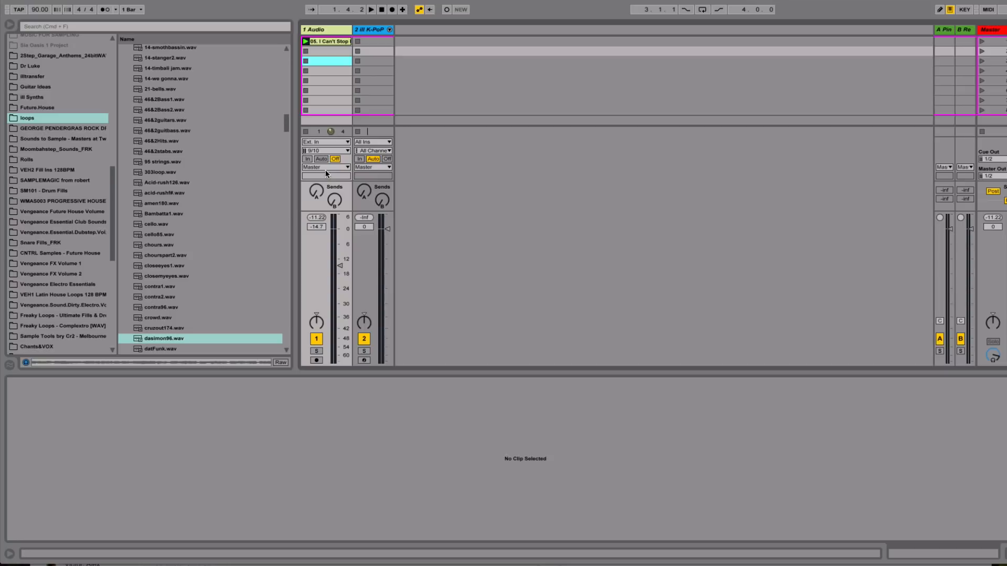
# Step: Load dasimon96.wav from the loops folder into the third clip slot of the first audio track and launch it
pyautogui.click(153, 338)
pyautogui.moveTo(153, 338); pyautogui.dragTo(334, 65)
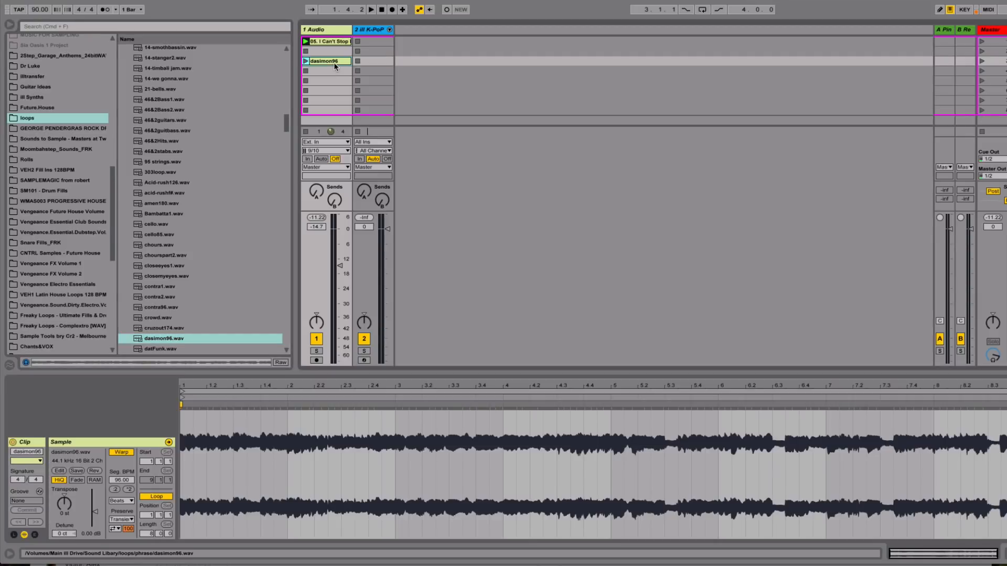
pyautogui.click(305, 61)
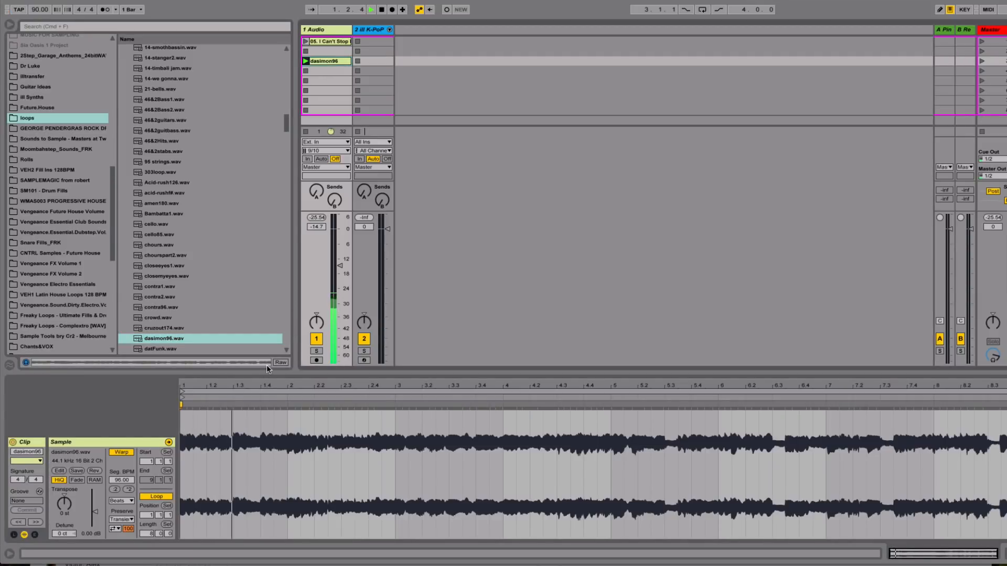
# Step: Select the first bar of the dasimon96 clip, from 1.1.1 to 2.1.1, and loop it
pyautogui.moveTo(246, 380); pyautogui.dragTo(252, 384)
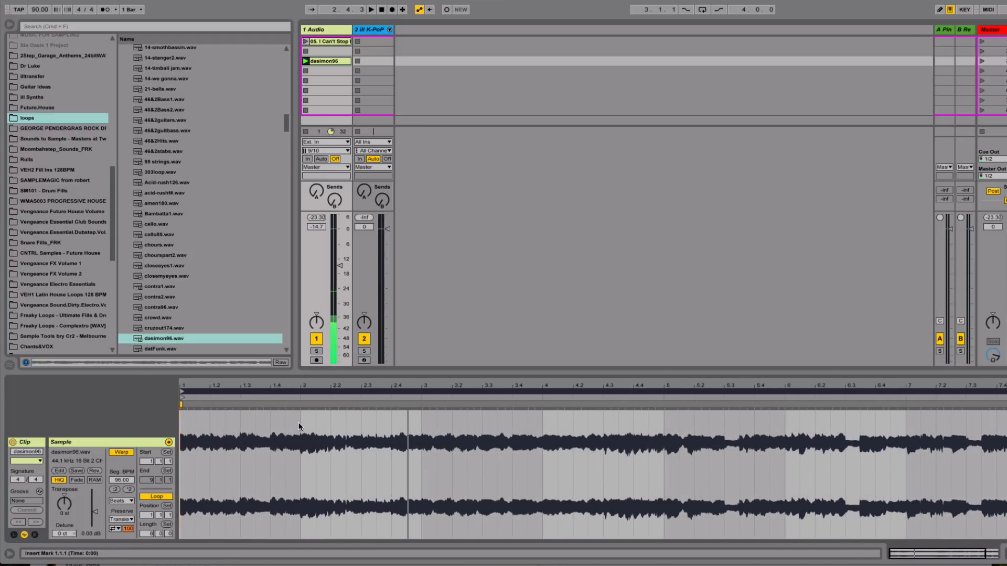
pyautogui.moveTo(301, 422); pyautogui.dragTo(180, 442)
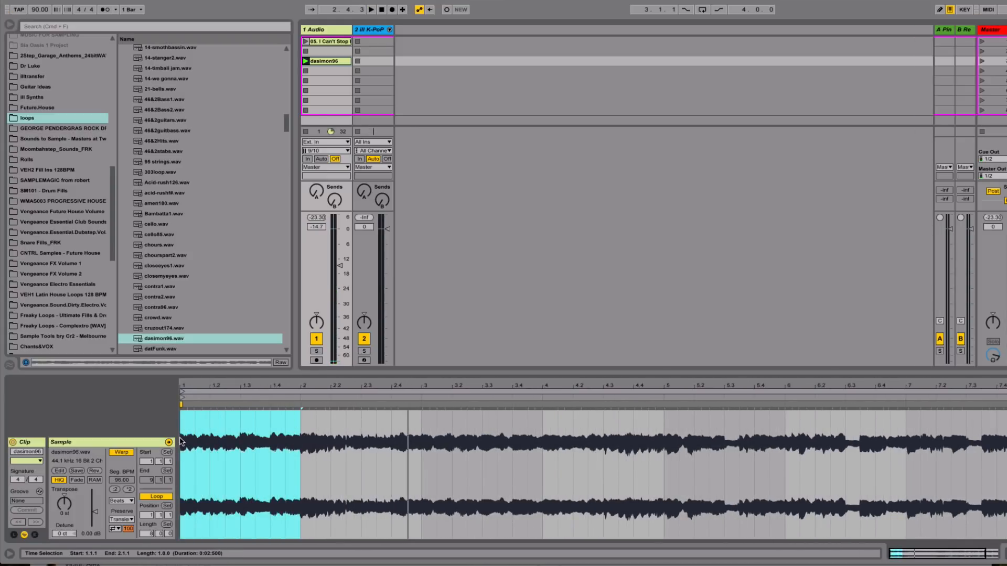
pyautogui.press('super+l')
# Step: Insert a warp marker at beat 1.3 of the looped dasimon96 bar
pyautogui.moveTo(220, 386); pyautogui.dragTo(250, 385)
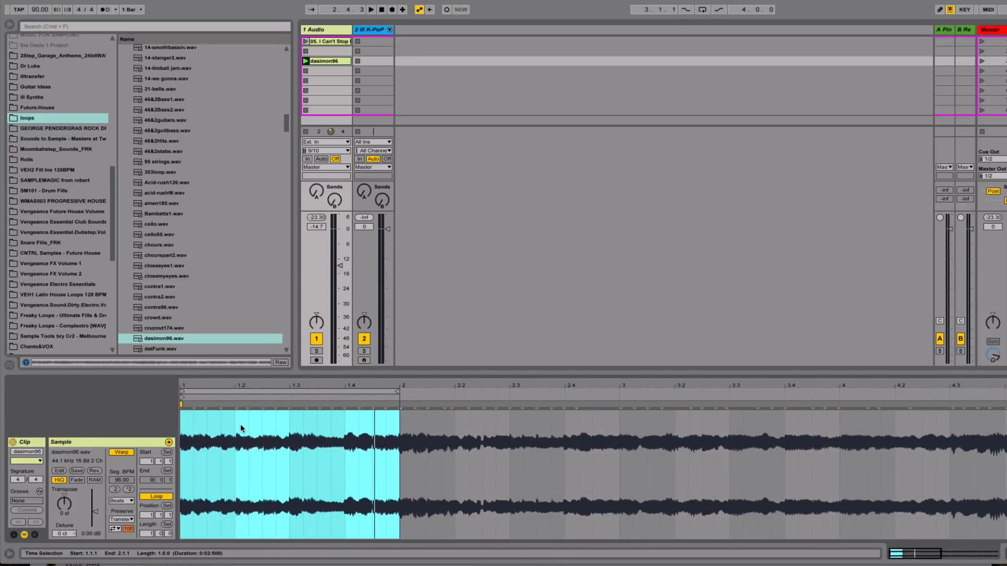
pyautogui.moveTo(289, 389)
pyautogui.mouseDown()
pyautogui.moveTo(306, 398)
pyautogui.moveTo(288, 389)
pyautogui.mouseUp()
pyautogui.click(284, 421)
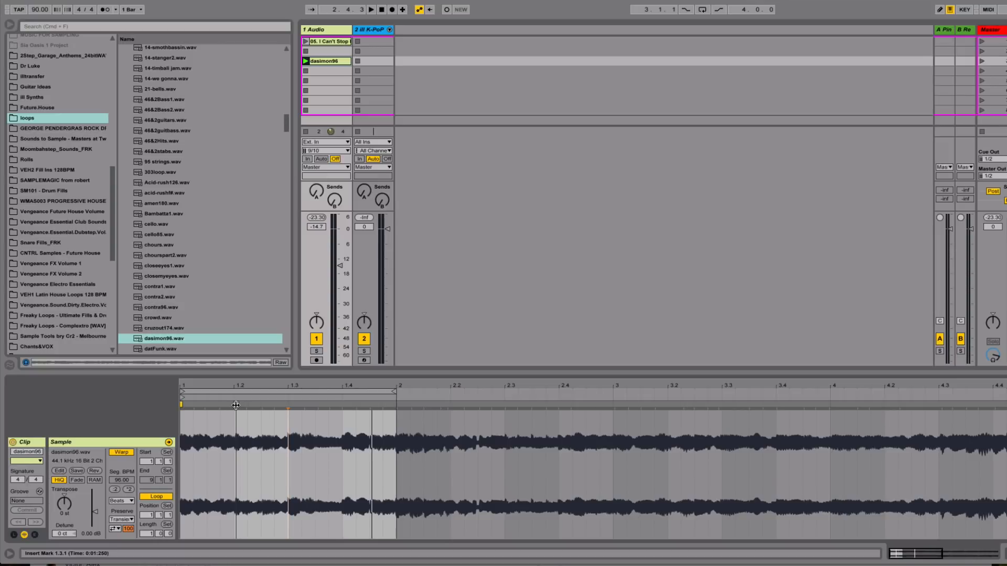
pyautogui.press('super+i')
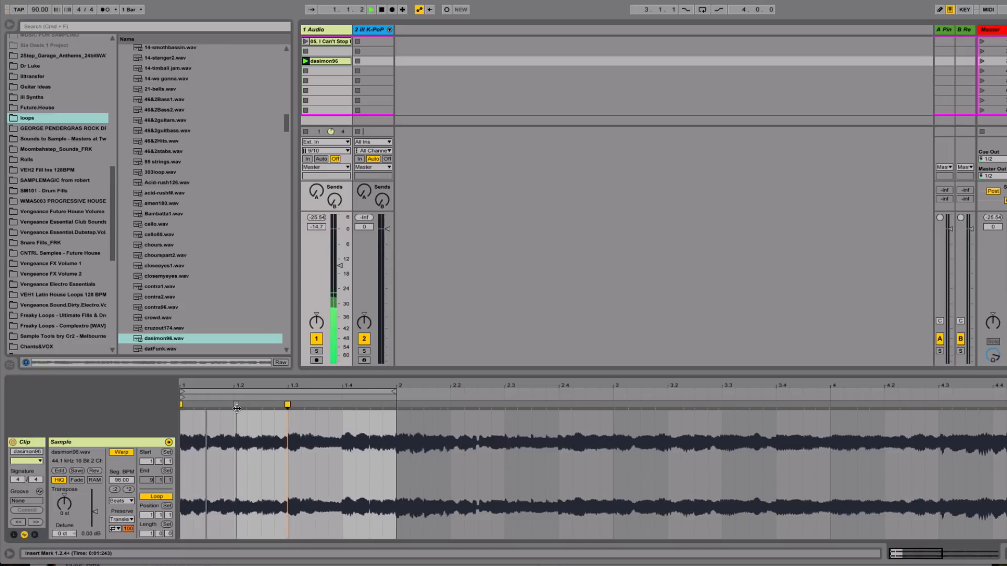
# Step: Stretch a new warp marker from mid-beat 1.1 out to 1.2 and move another to 1.2.4 while auditioning the loop
pyautogui.doubleClick(204, 405)
pyautogui.moveTo(204, 405); pyautogui.dragTo(233, 414)
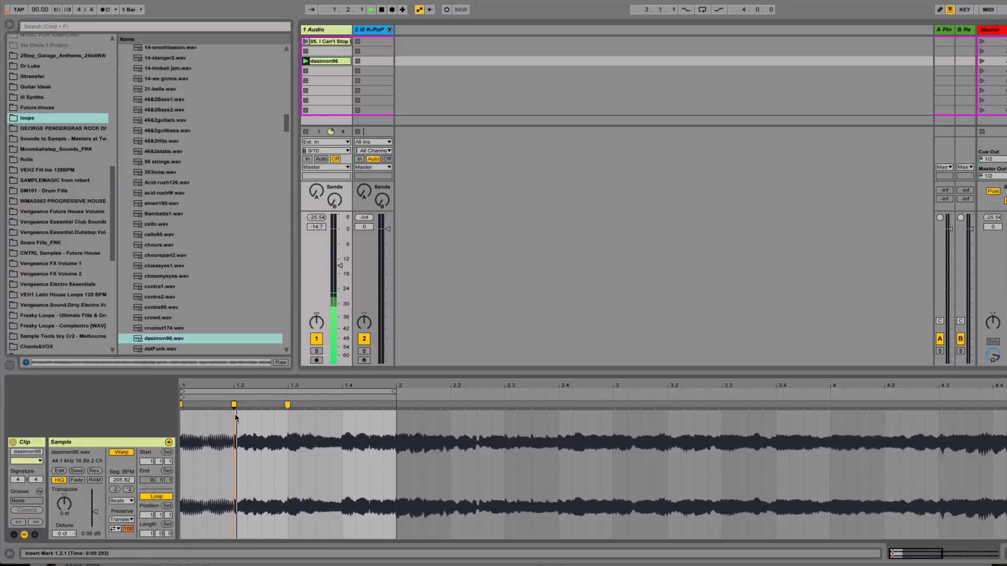
pyautogui.moveTo(261, 404); pyautogui.dragTo(274, 405)
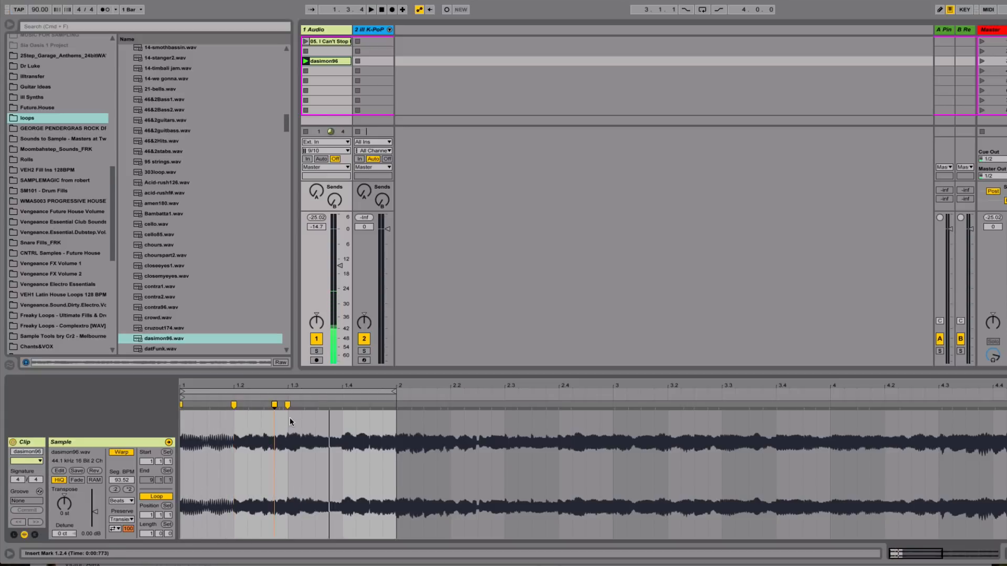
pyautogui.press('space')
# Step: Add warp markers midway through beat 1.3, at 2.1.1, at 1.4.1, and midway between 1.4 and 2 while auditioning the loop
pyautogui.doubleClick(318, 405)
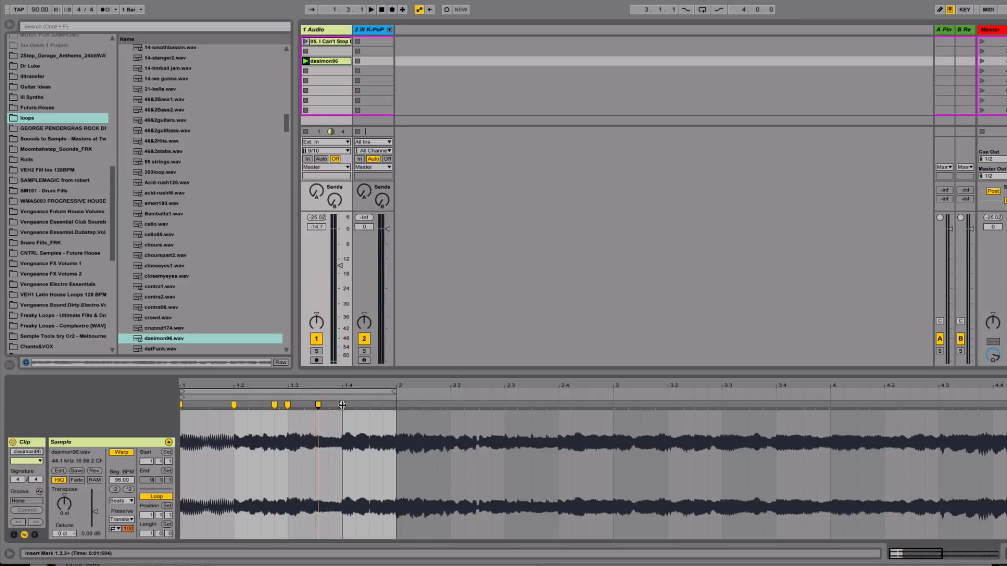
pyautogui.doubleClick(394, 405)
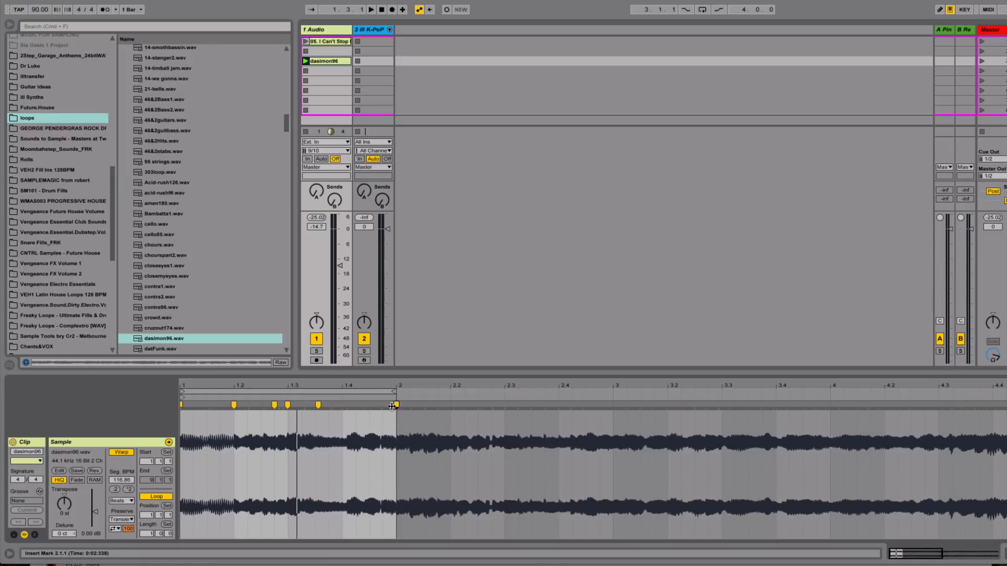
pyautogui.press('space')
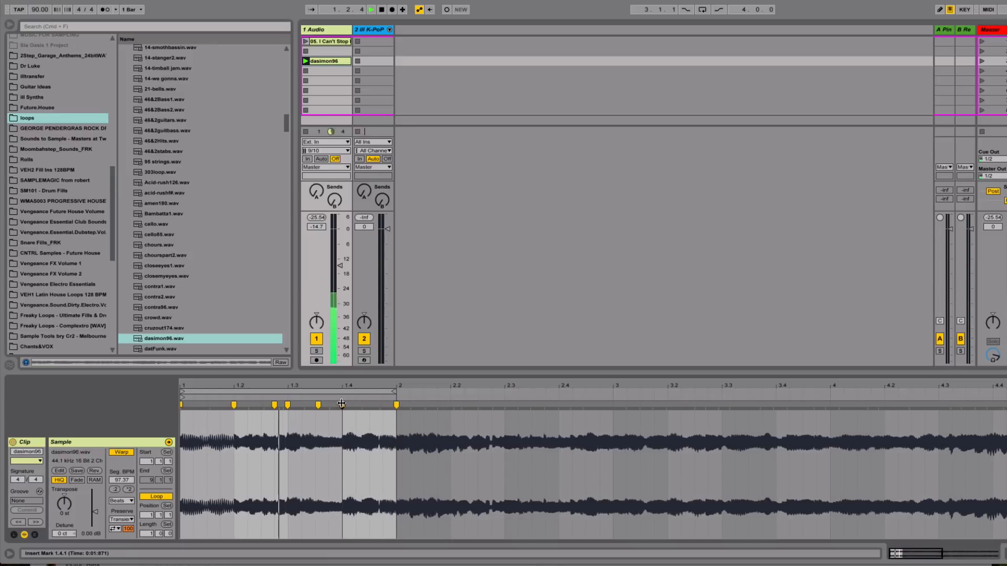
pyautogui.doubleClick(342, 404)
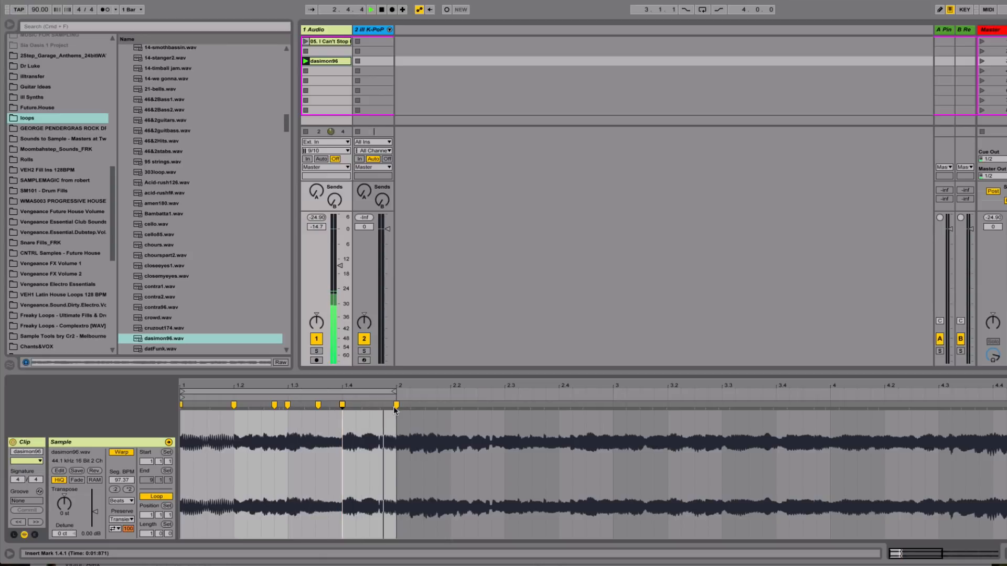
pyautogui.doubleClick(369, 405)
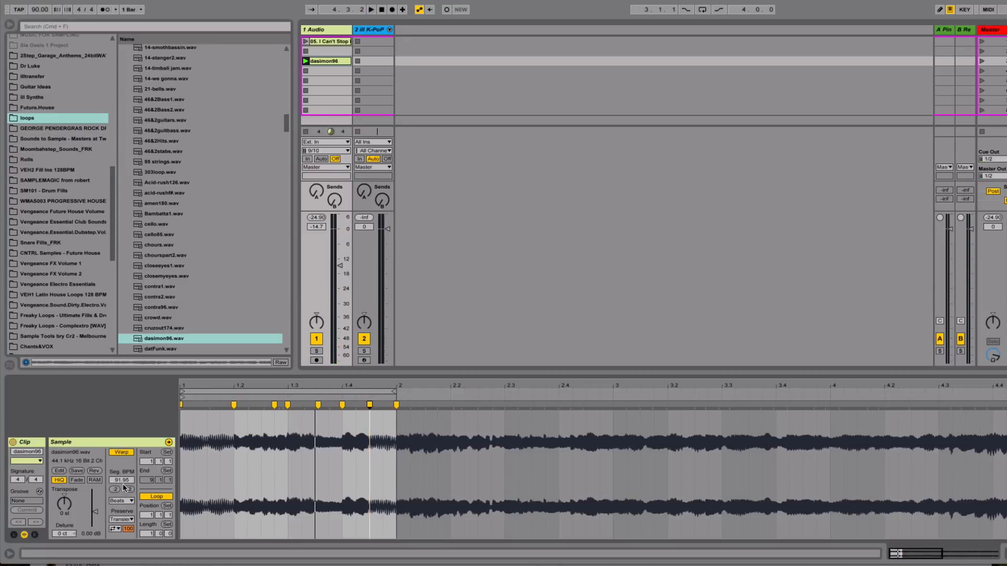
# Step: Turn off transient looping in Beats mode, reduce the transient envelope from full, and audition the loop
pyautogui.click(114, 528)
pyautogui.moveTo(129, 530); pyautogui.dragTo(129, 547)
pyautogui.press('space')
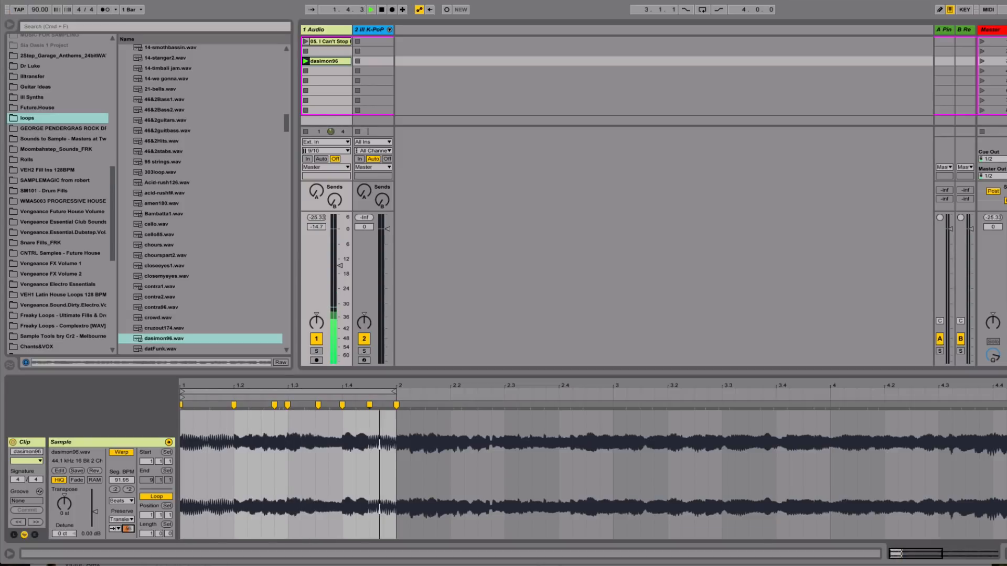
# Step: Set the Beats transient envelope to 100, switch the dasimon96 clip's warp mode to Re-Pitch and audition the loop
pyautogui.moveTo(129, 530); pyautogui.dragTo(129, 502)
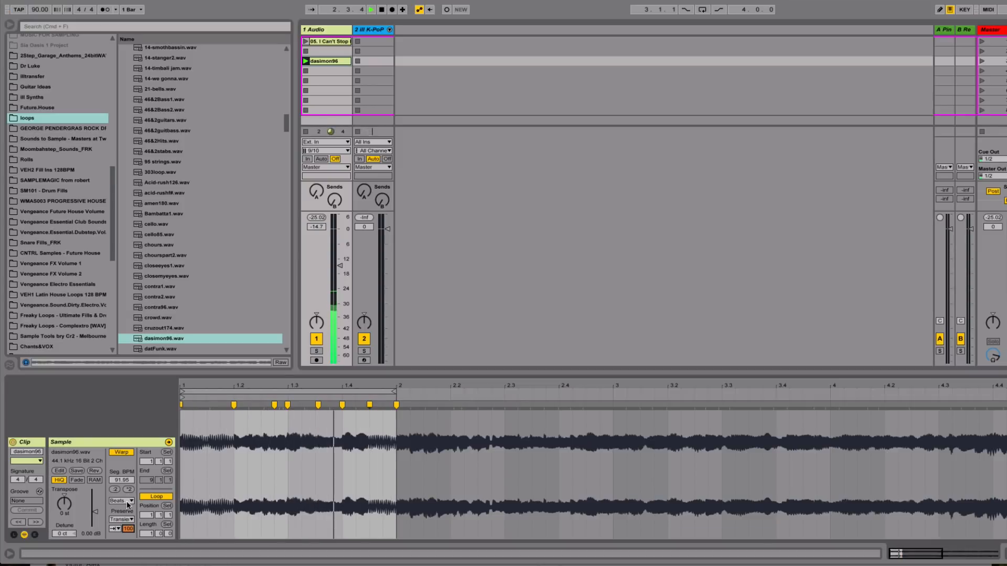
pyautogui.click(126, 500)
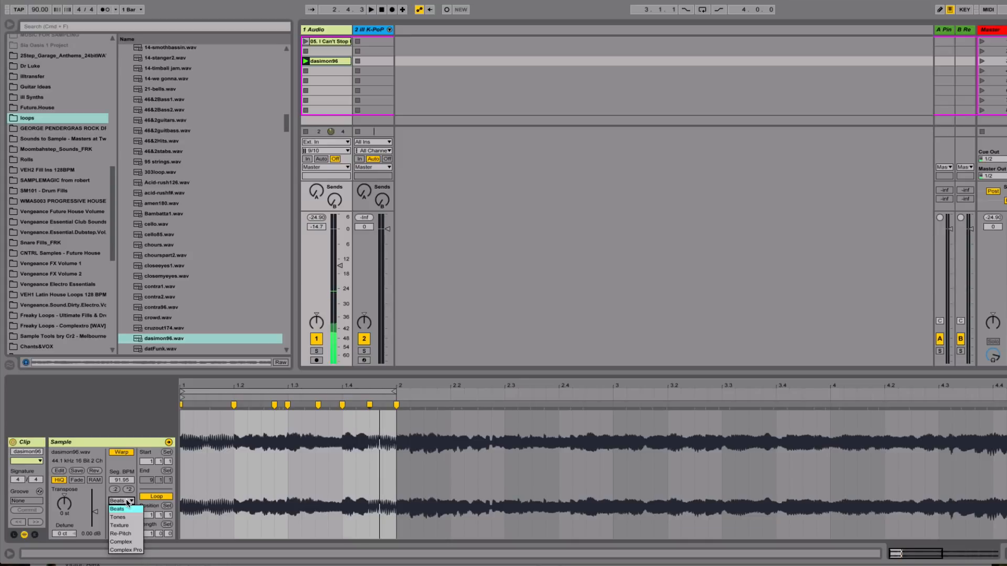
pyautogui.click(129, 533)
pyautogui.press('space')
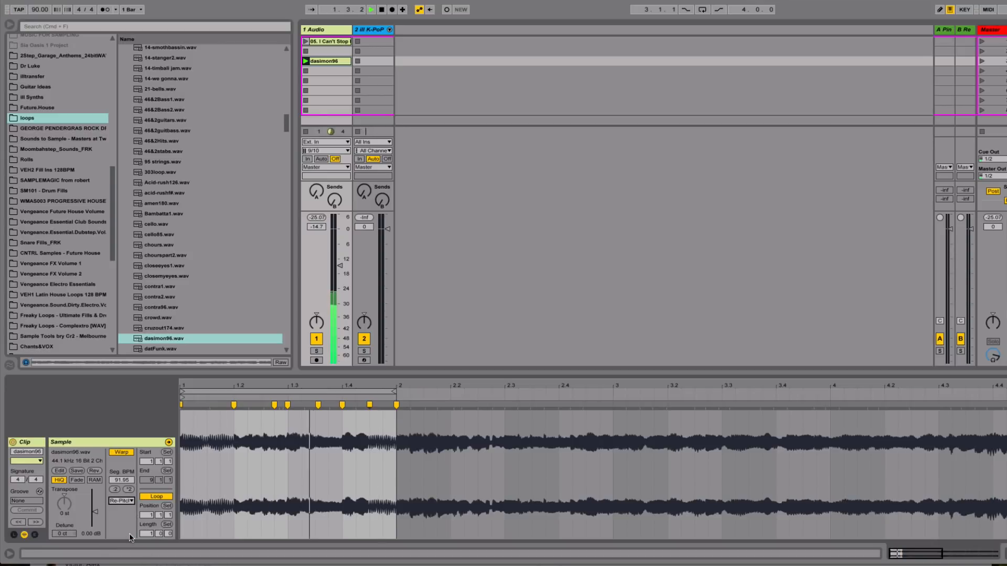
# Step: Switch the dasimon96 clip's warp mode to Complex and audition the loop
pyautogui.click(127, 501)
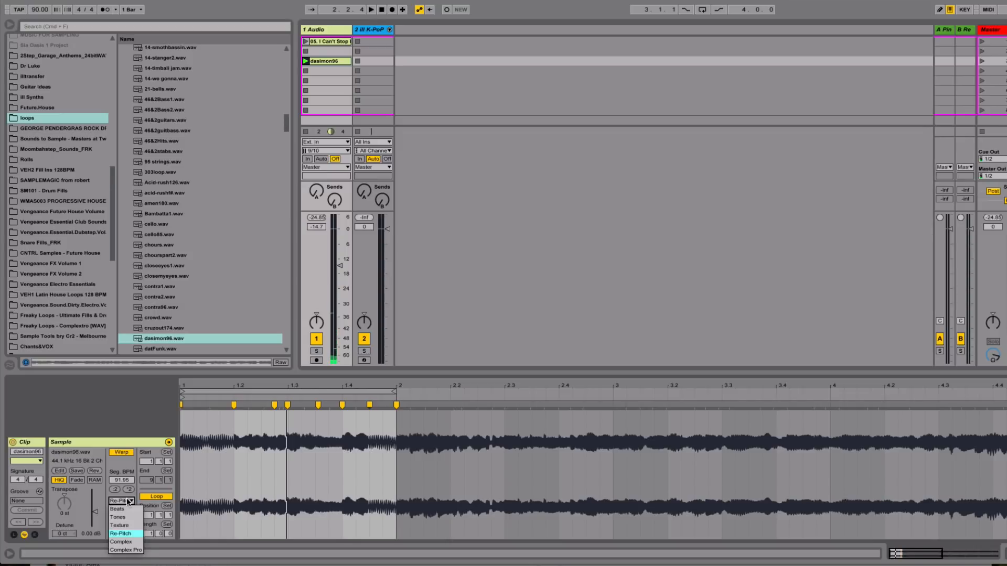
pyautogui.click(125, 542)
pyautogui.press('space')
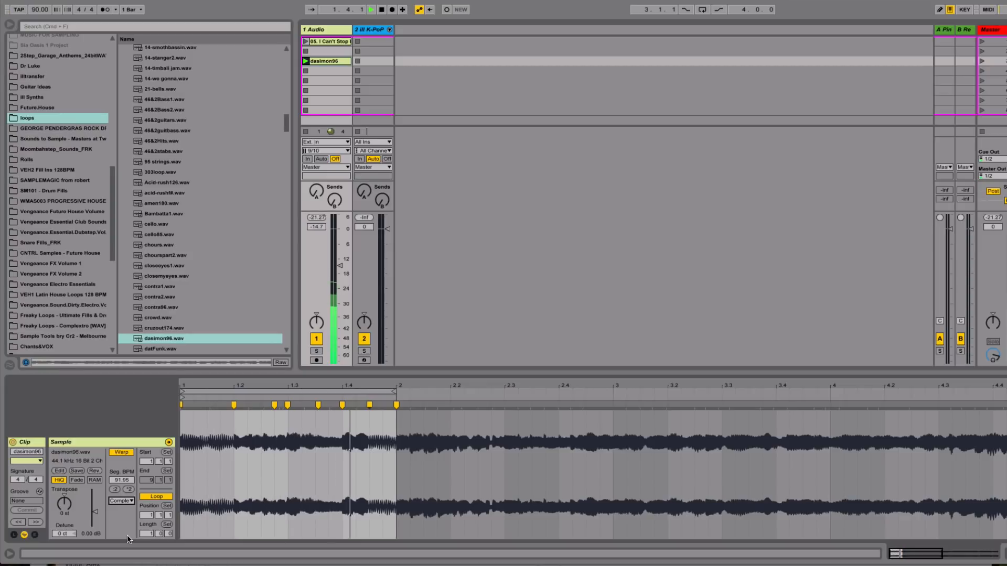
pyautogui.press('space')
pyautogui.click(122, 502)
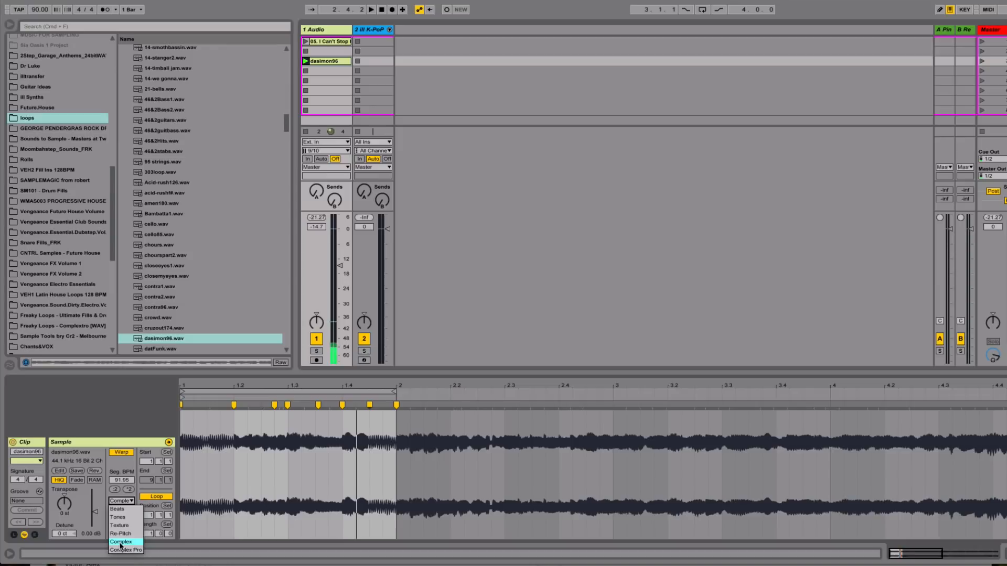
pyautogui.click(126, 508)
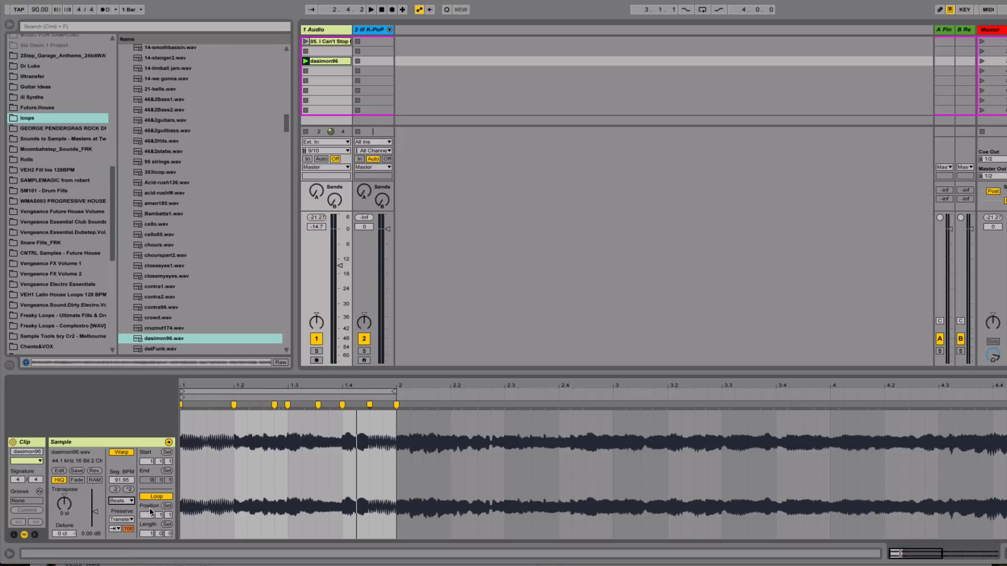
pyautogui.press('space')
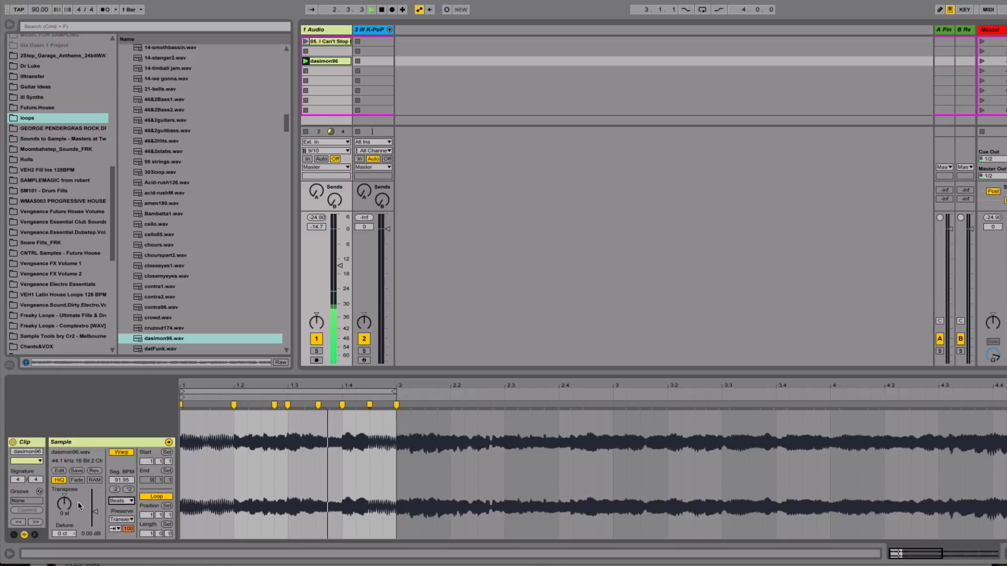
pyautogui.press('space')
# Step: Transpose the dasimon96 clip to -5 st and reverse it, auditioning the result with the 1 Audio track volume at -12.0 dB
pyautogui.click(64, 503)
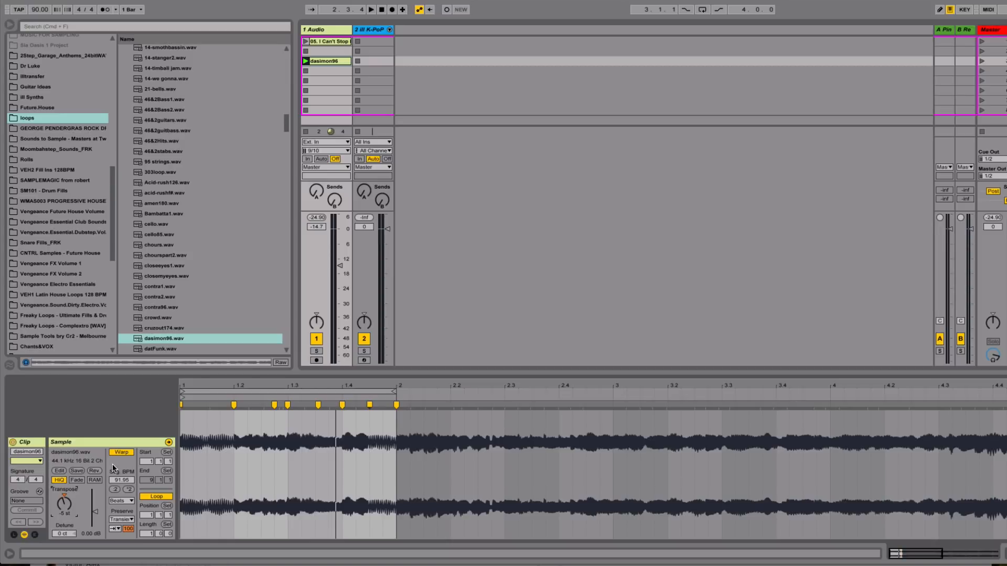
pyautogui.click(96, 471)
pyautogui.press('space')
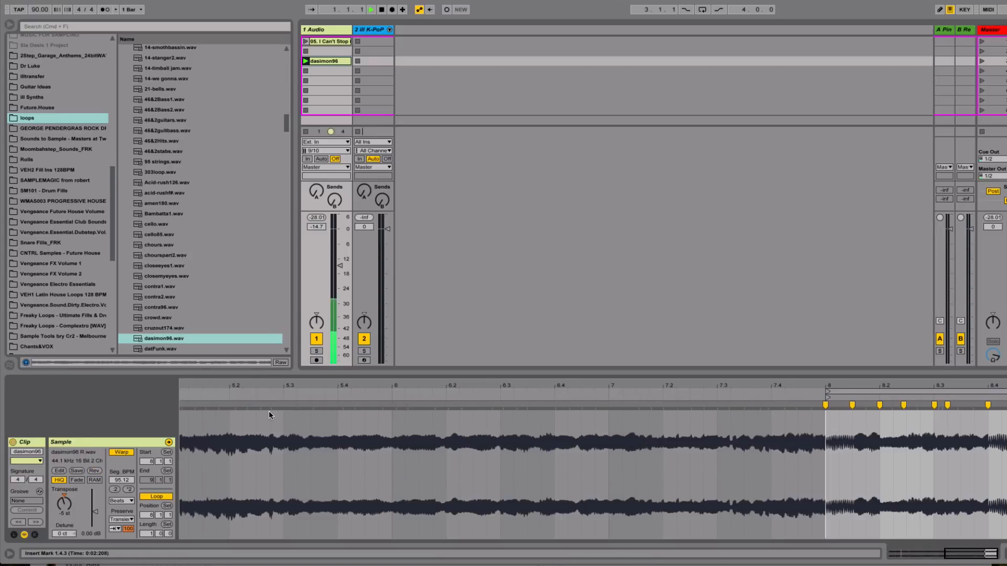
pyautogui.moveTo(340, 266); pyautogui.dragTo(340, 259)
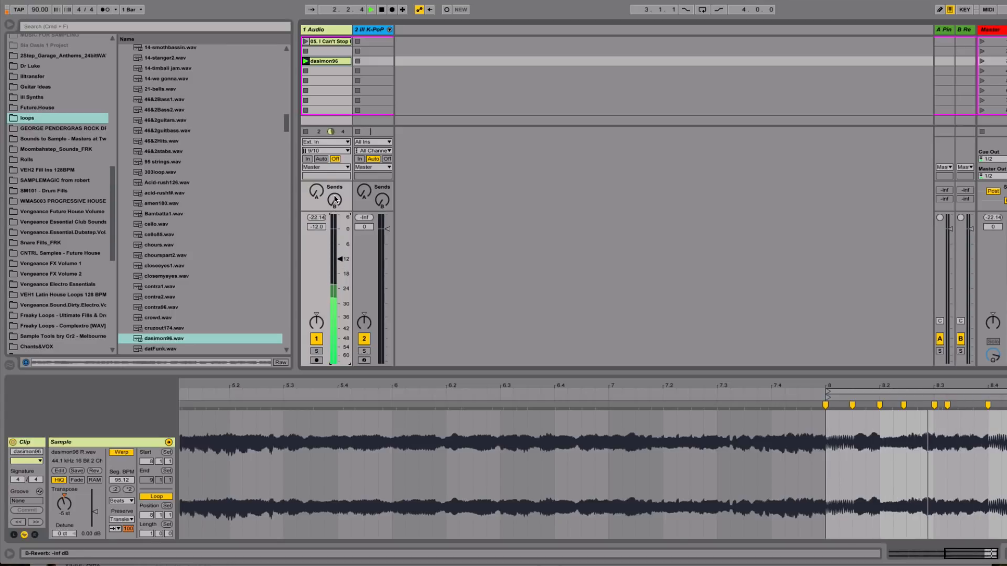
pyautogui.press('space')
# Step: Add an Auto Filter followed by a Reverb to the 1 Audio track and set the filter frequency to 2.42 kHz
pyautogui.moveTo(113, 182); pyautogui.dragTo(127, 33)
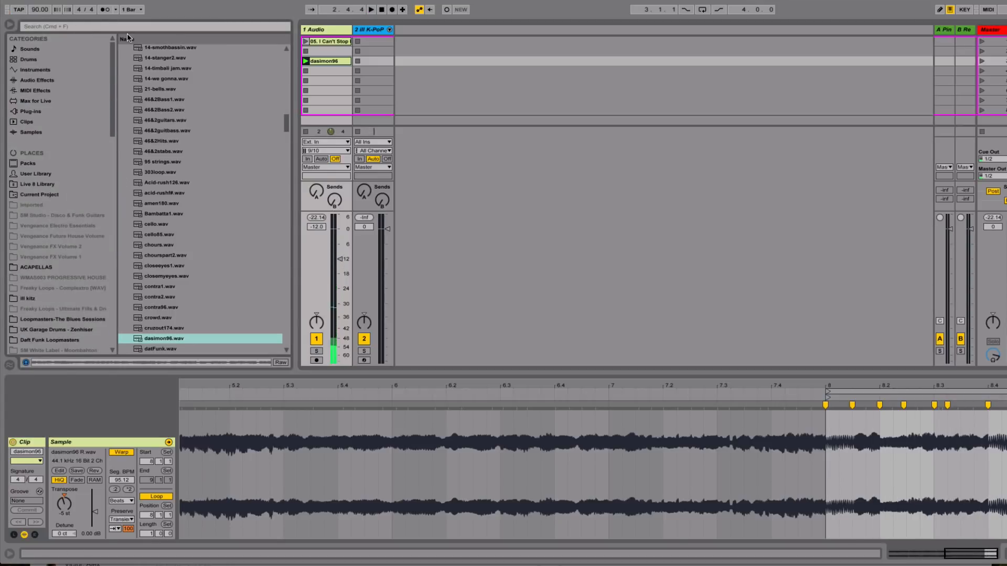
pyautogui.click(56, 81)
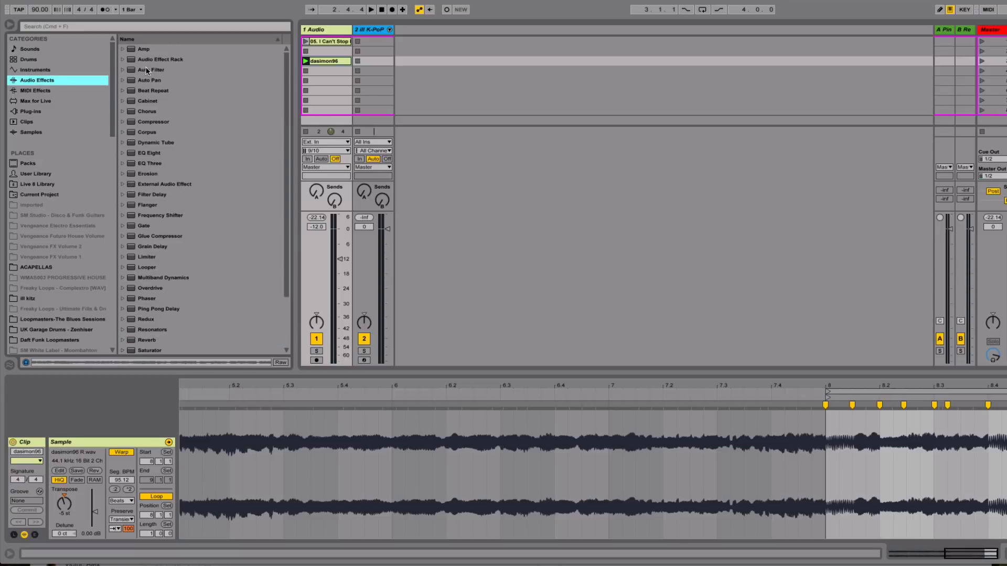
pyautogui.moveTo(149, 70); pyautogui.dragTo(320, 79)
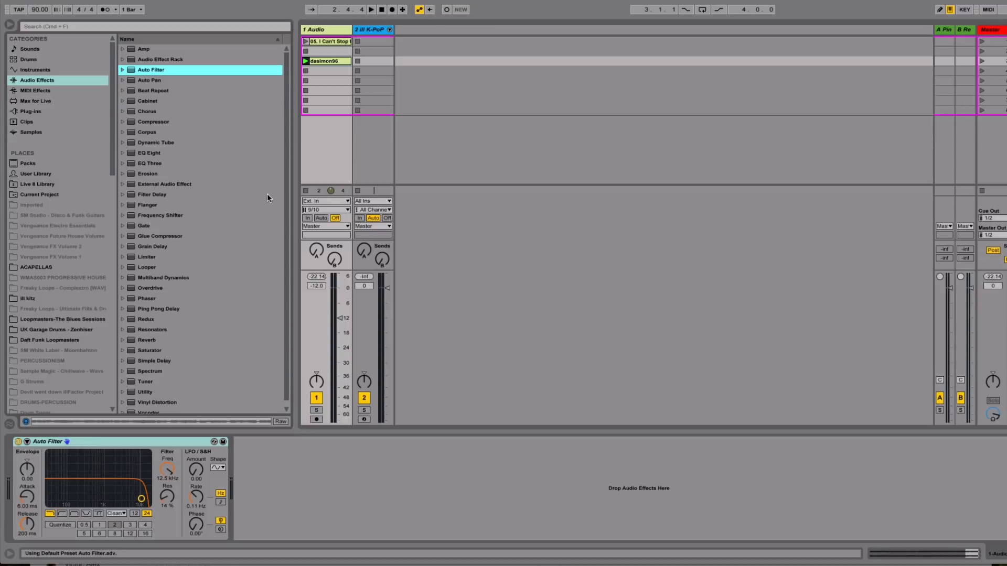
pyautogui.moveTo(152, 340); pyautogui.dragTo(286, 449)
pyautogui.moveTo(177, 464); pyautogui.dragTo(179, 471)
# Step: Set the Reverb's Dry/Wet to 27% and raise the 1 Audio track volume to -7.0 dB while the loop plays
pyautogui.moveTo(484, 526); pyautogui.dragTo(484, 545)
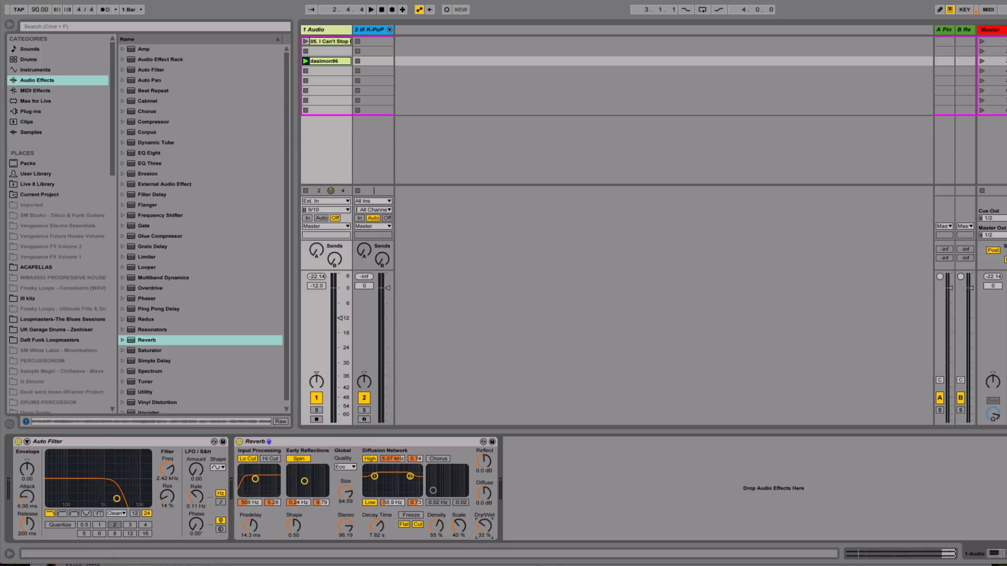
pyautogui.press('space')
pyautogui.moveTo(340, 318); pyautogui.dragTo(340, 305)
pyautogui.moveTo(485, 525); pyautogui.dragTo(484, 526)
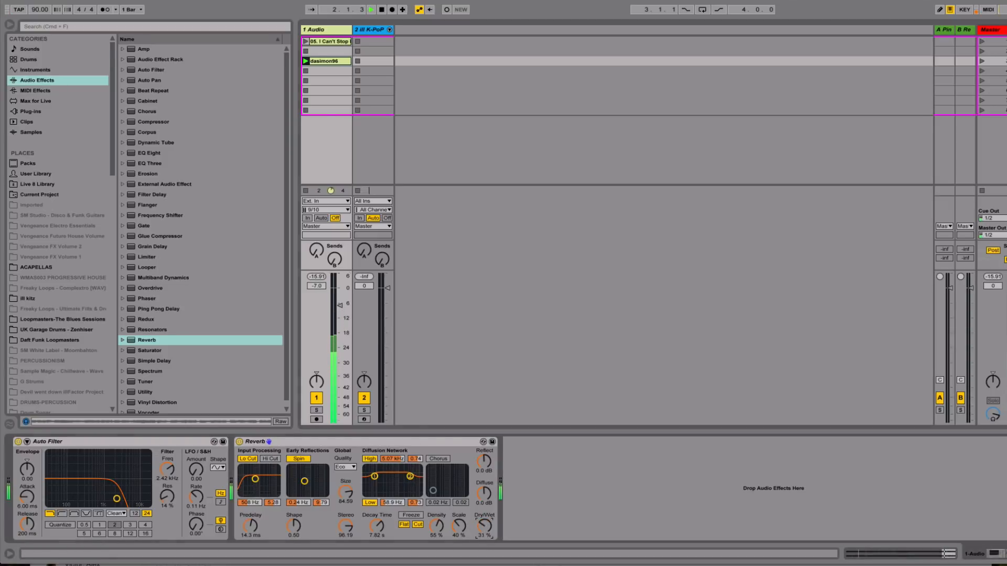
# Step: Shorten the Reverb decay time to 1.34 s and give the Auto Filter a tempo-synced LFO with an amount of 18.6
pyautogui.moveTo(381, 527); pyautogui.dragTo(376, 527)
pyautogui.moveTo(197, 473)
pyautogui.mouseDown()
pyautogui.moveTo(197, 464)
pyautogui.moveTo(196, 495)
pyautogui.moveTo(198, 471)
pyautogui.mouseUp()
pyautogui.click(221, 502)
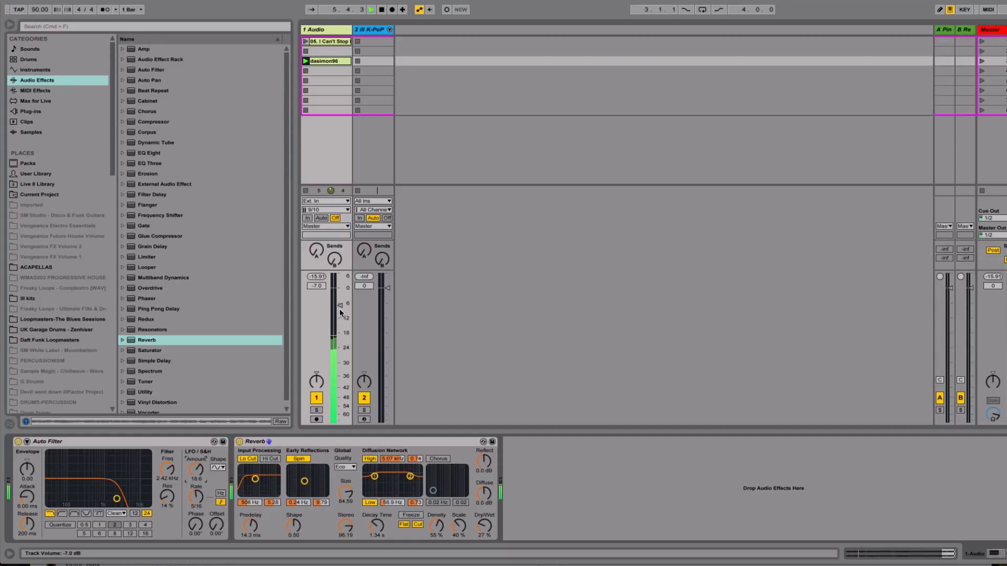
# Step: Raise the 1 Audio track volume to -5.4 dB, stop playback and reopen the dasimon96 clip's sample view
pyautogui.moveTo(340, 306); pyautogui.dragTo(340, 302)
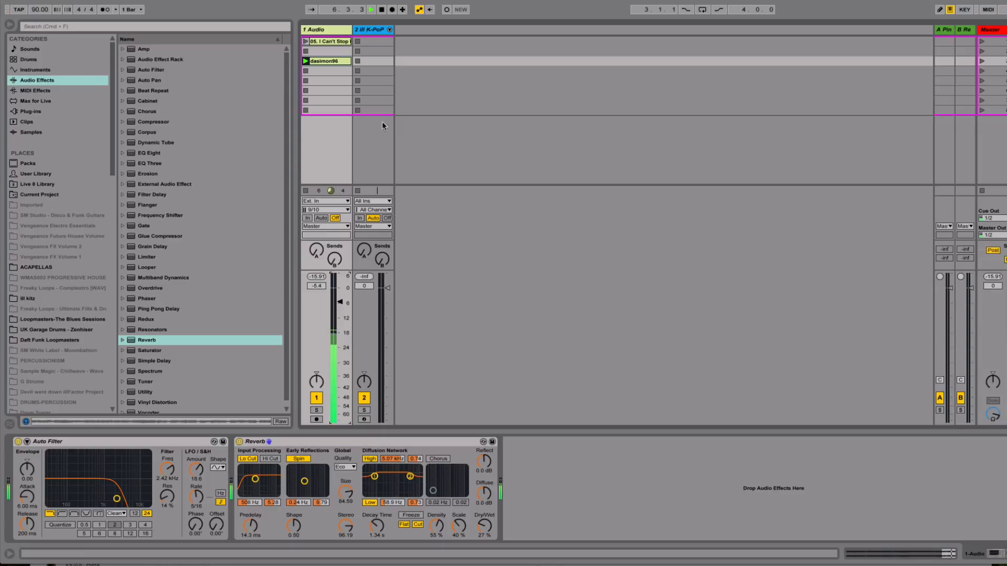
pyautogui.press('space')
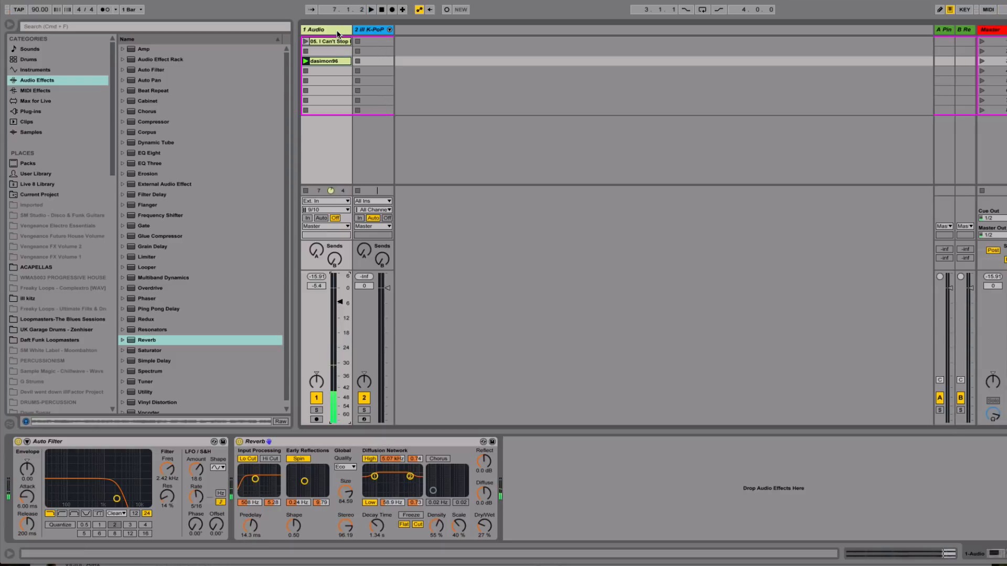
pyautogui.doubleClick(334, 61)
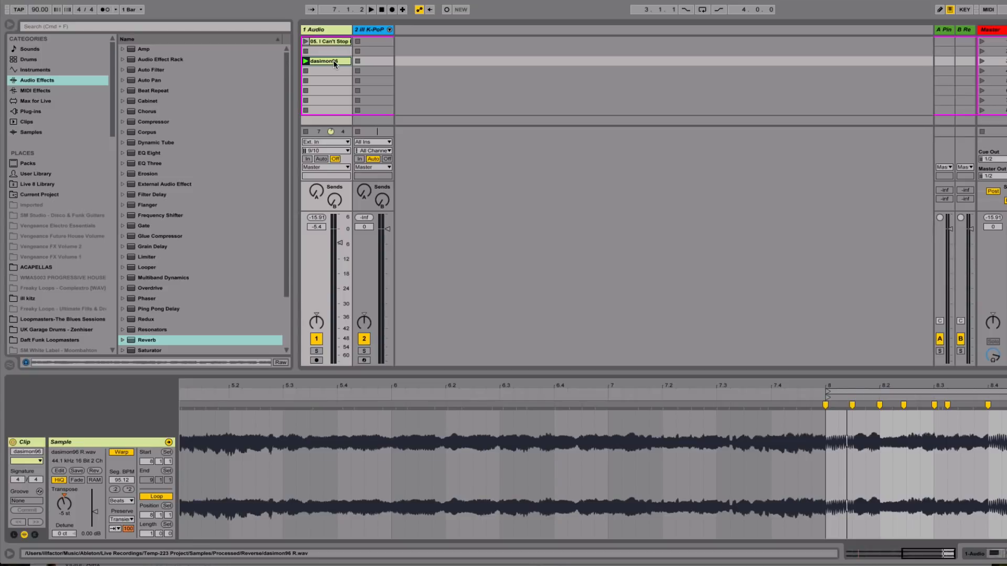